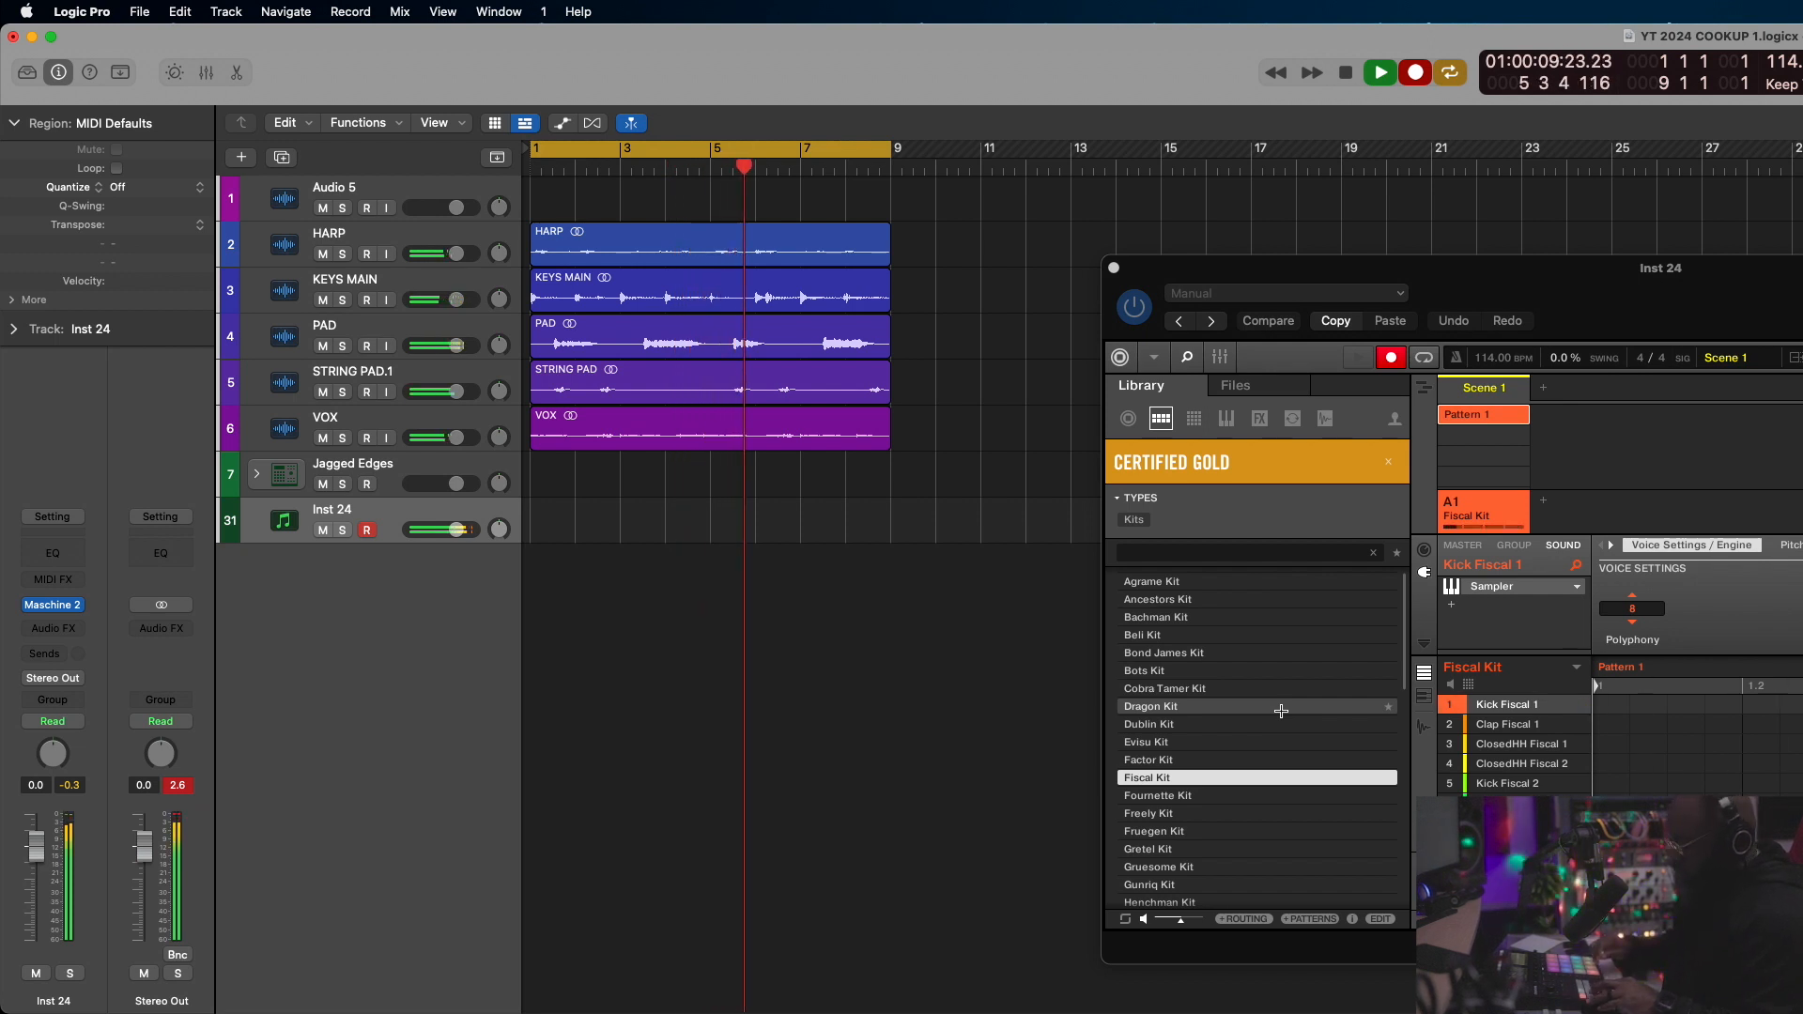
Switch off the Fournette Kit's Pattern 1 in Scene 1 and select the Fiscal Kit's Pattern 1 in Maschine
left_click_drag(1573, 290, 1135, 192)
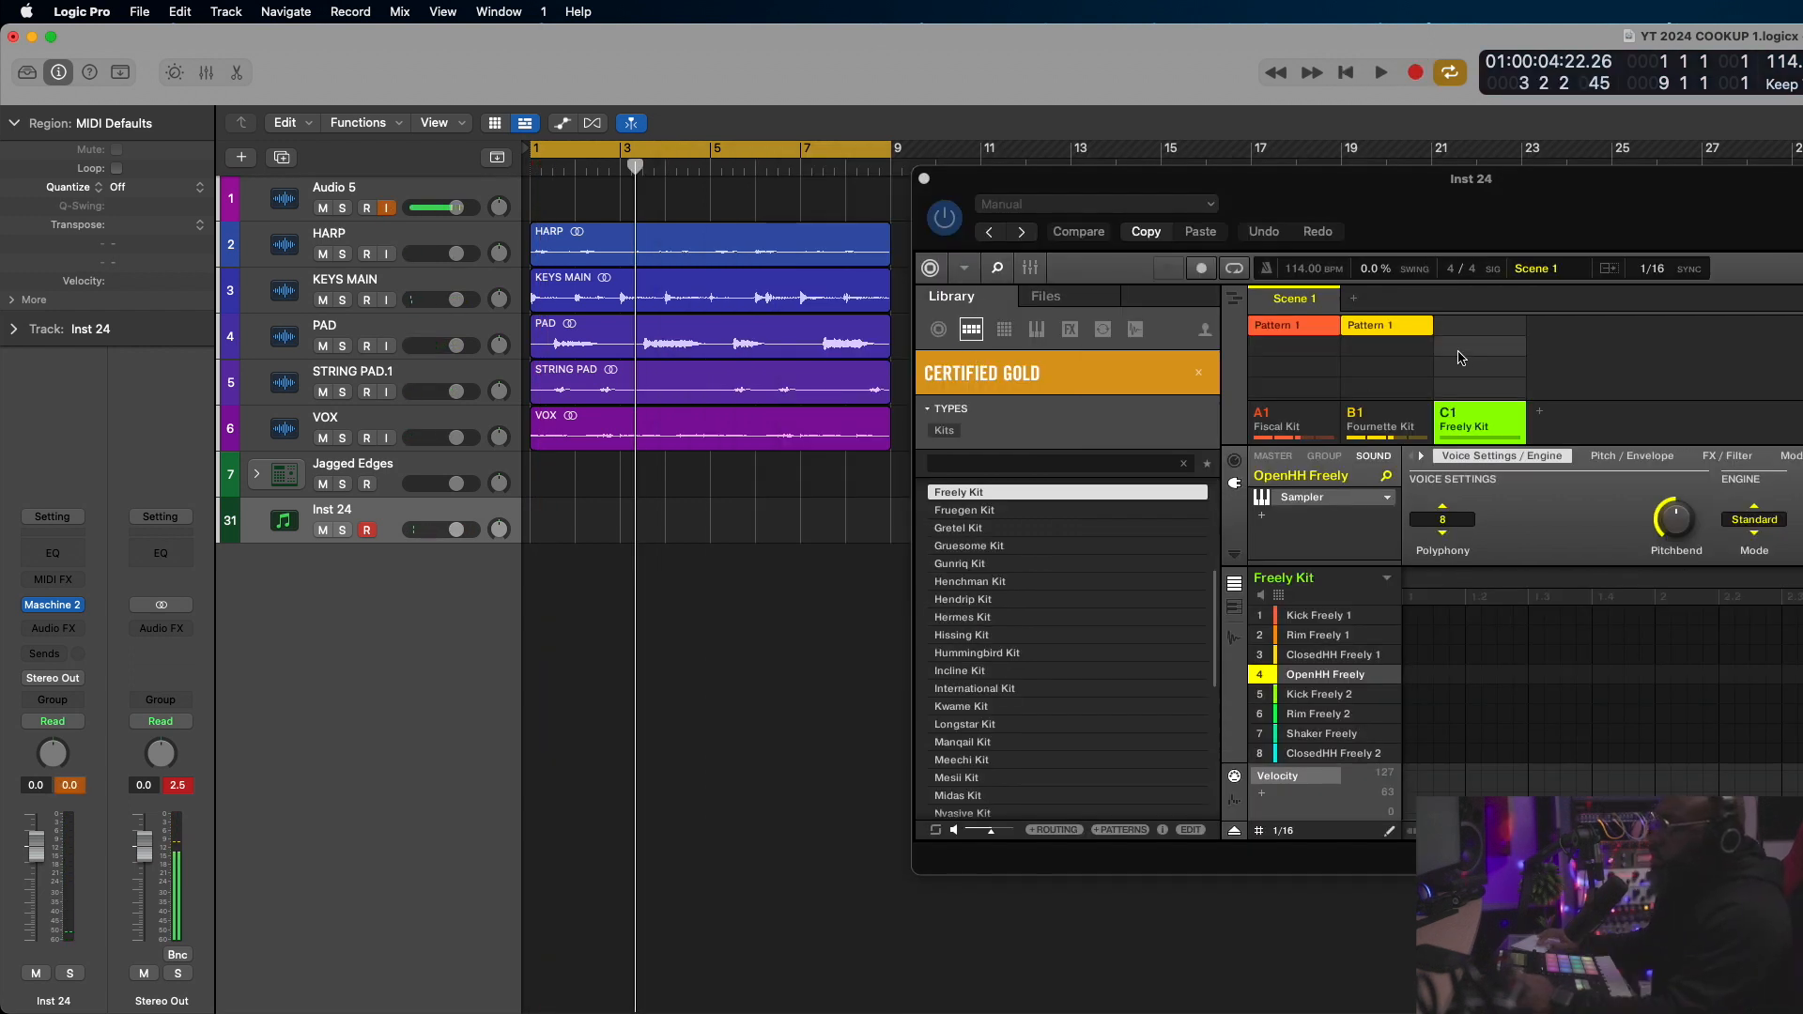
left_click(1384, 329)
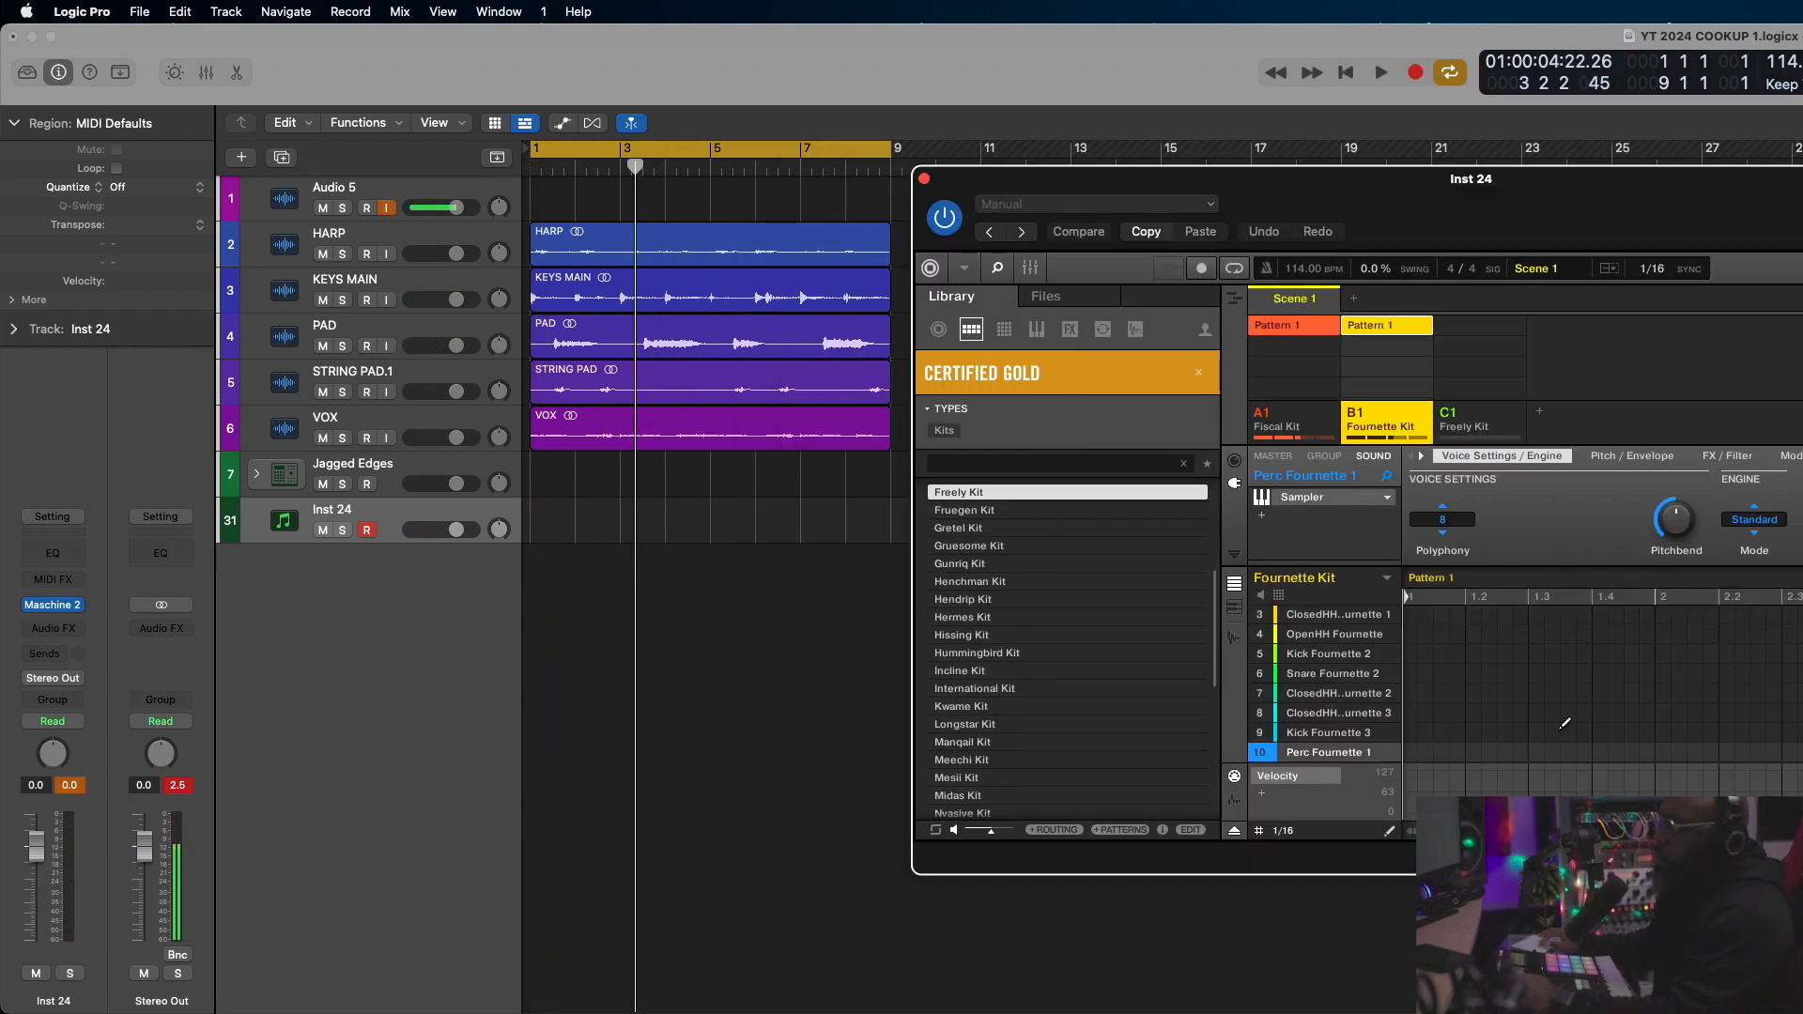
scroll(1602, 695, "down", 5)
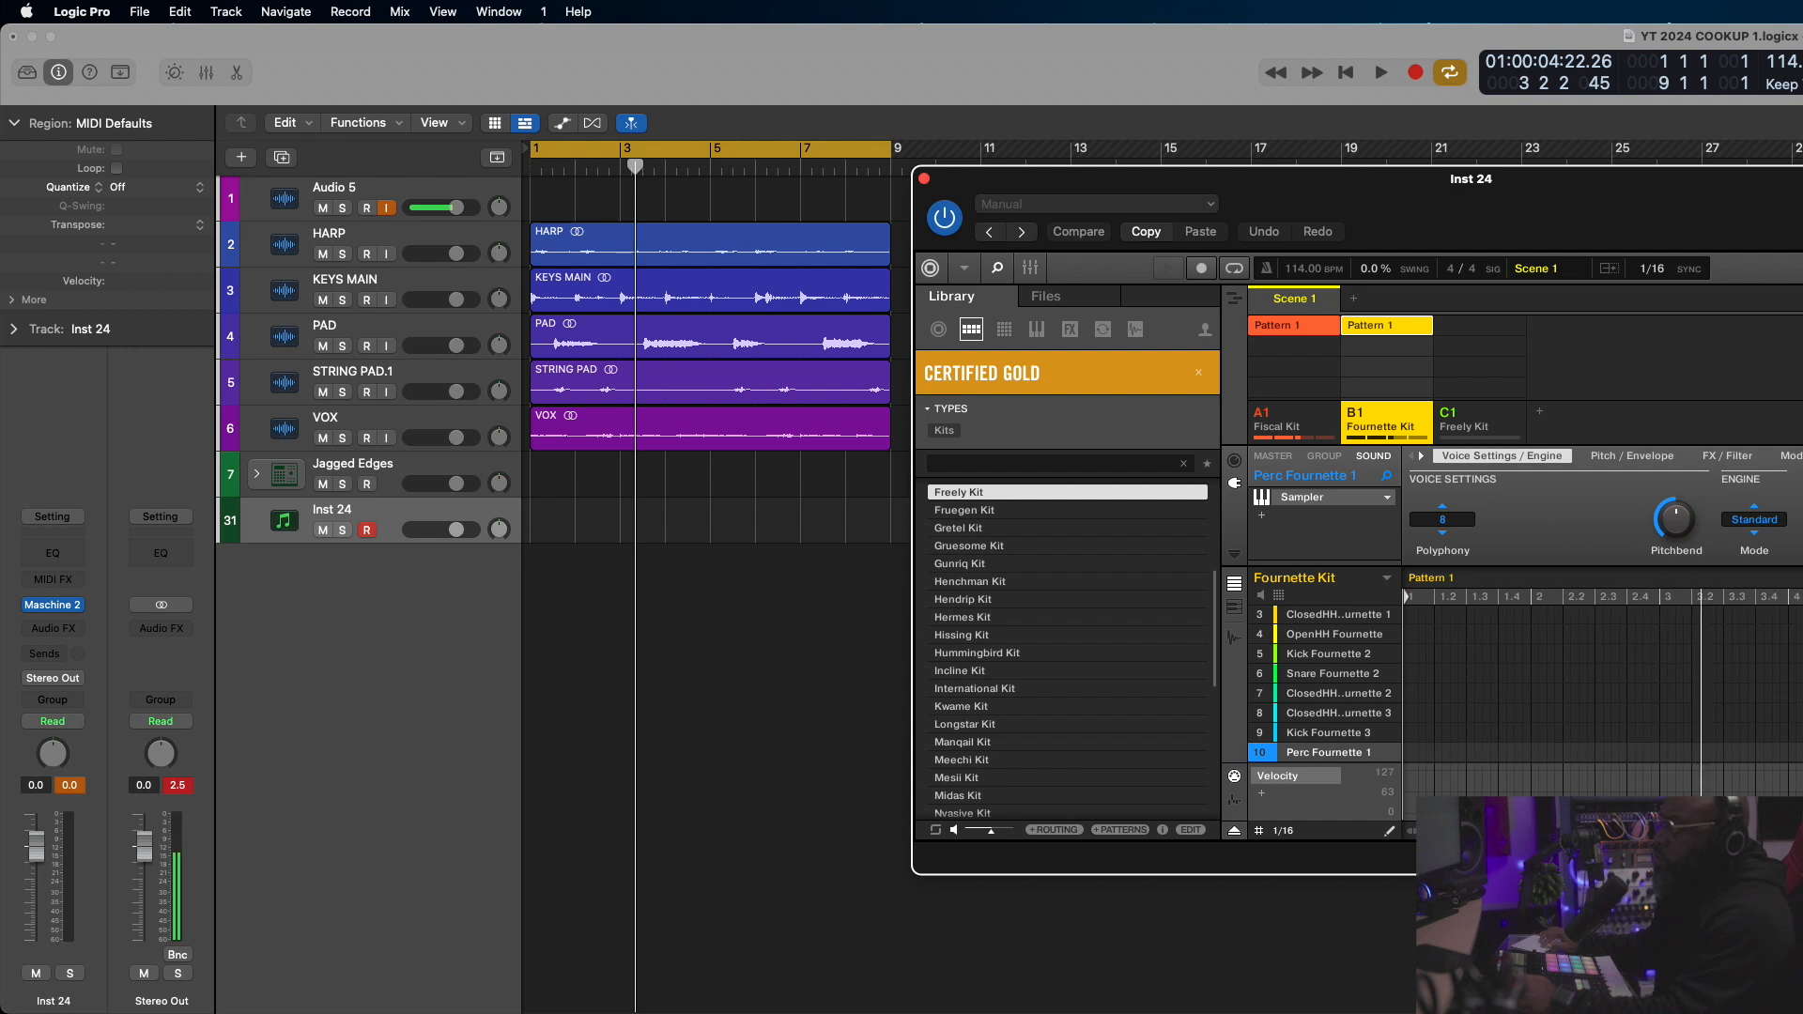
left_click(1382, 330)
left_click(1314, 329)
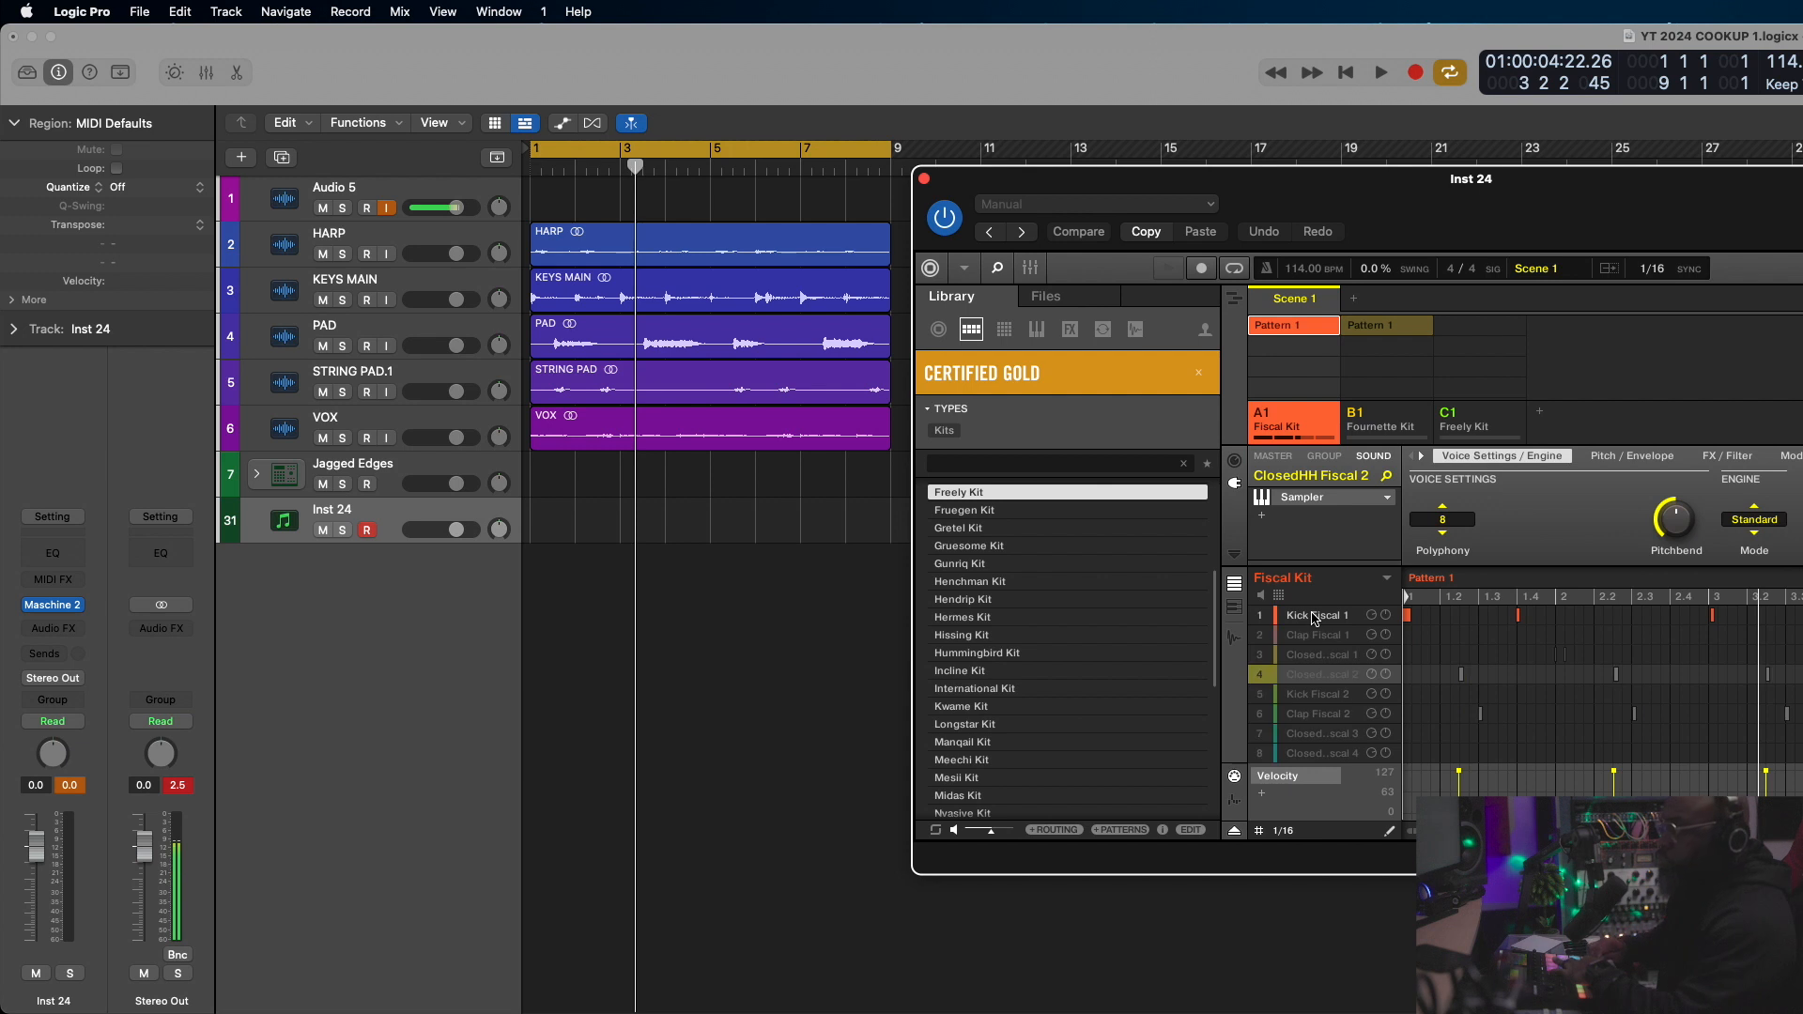
Export the Fiscal Kit's Pattern 1 with Kick Fiscal 1 soloed as audio onto a new arrangement track starting at bar 1
left_click_drag(1499, 201, 1261, 160)
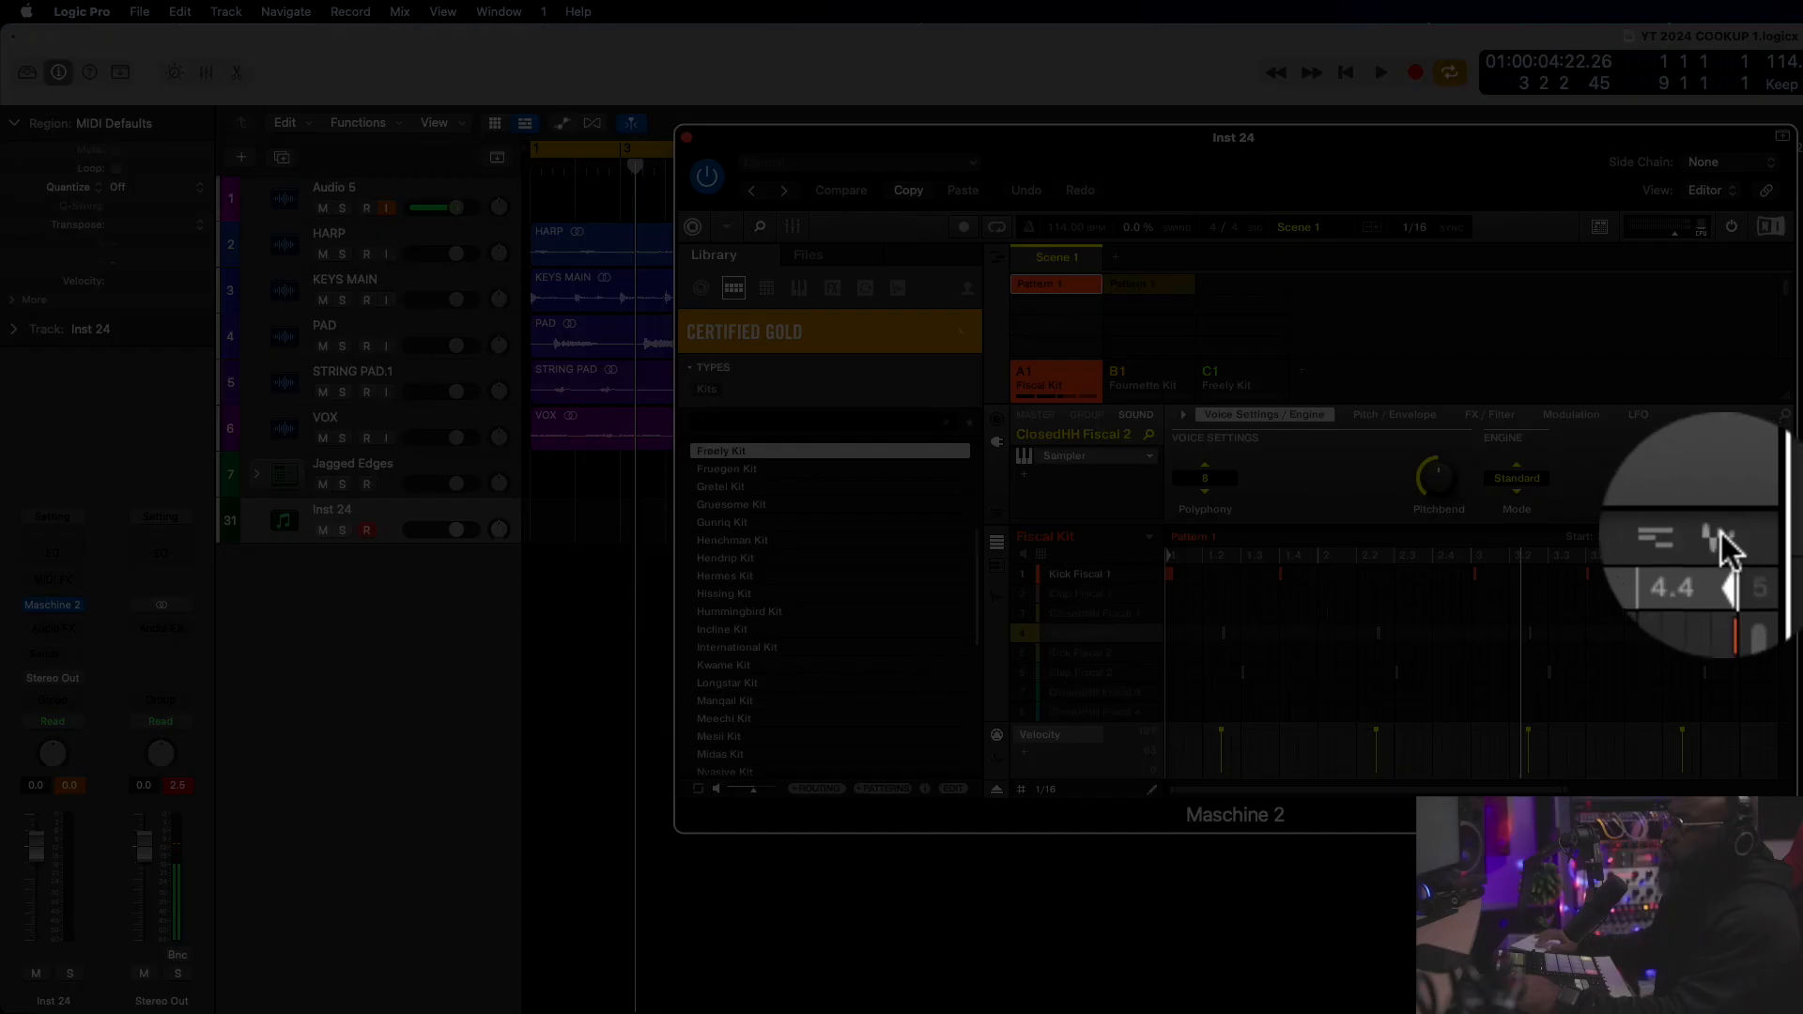
left_click_drag(1781, 536, 1774, 541)
left_click_drag(1164, 668, 536, 566)
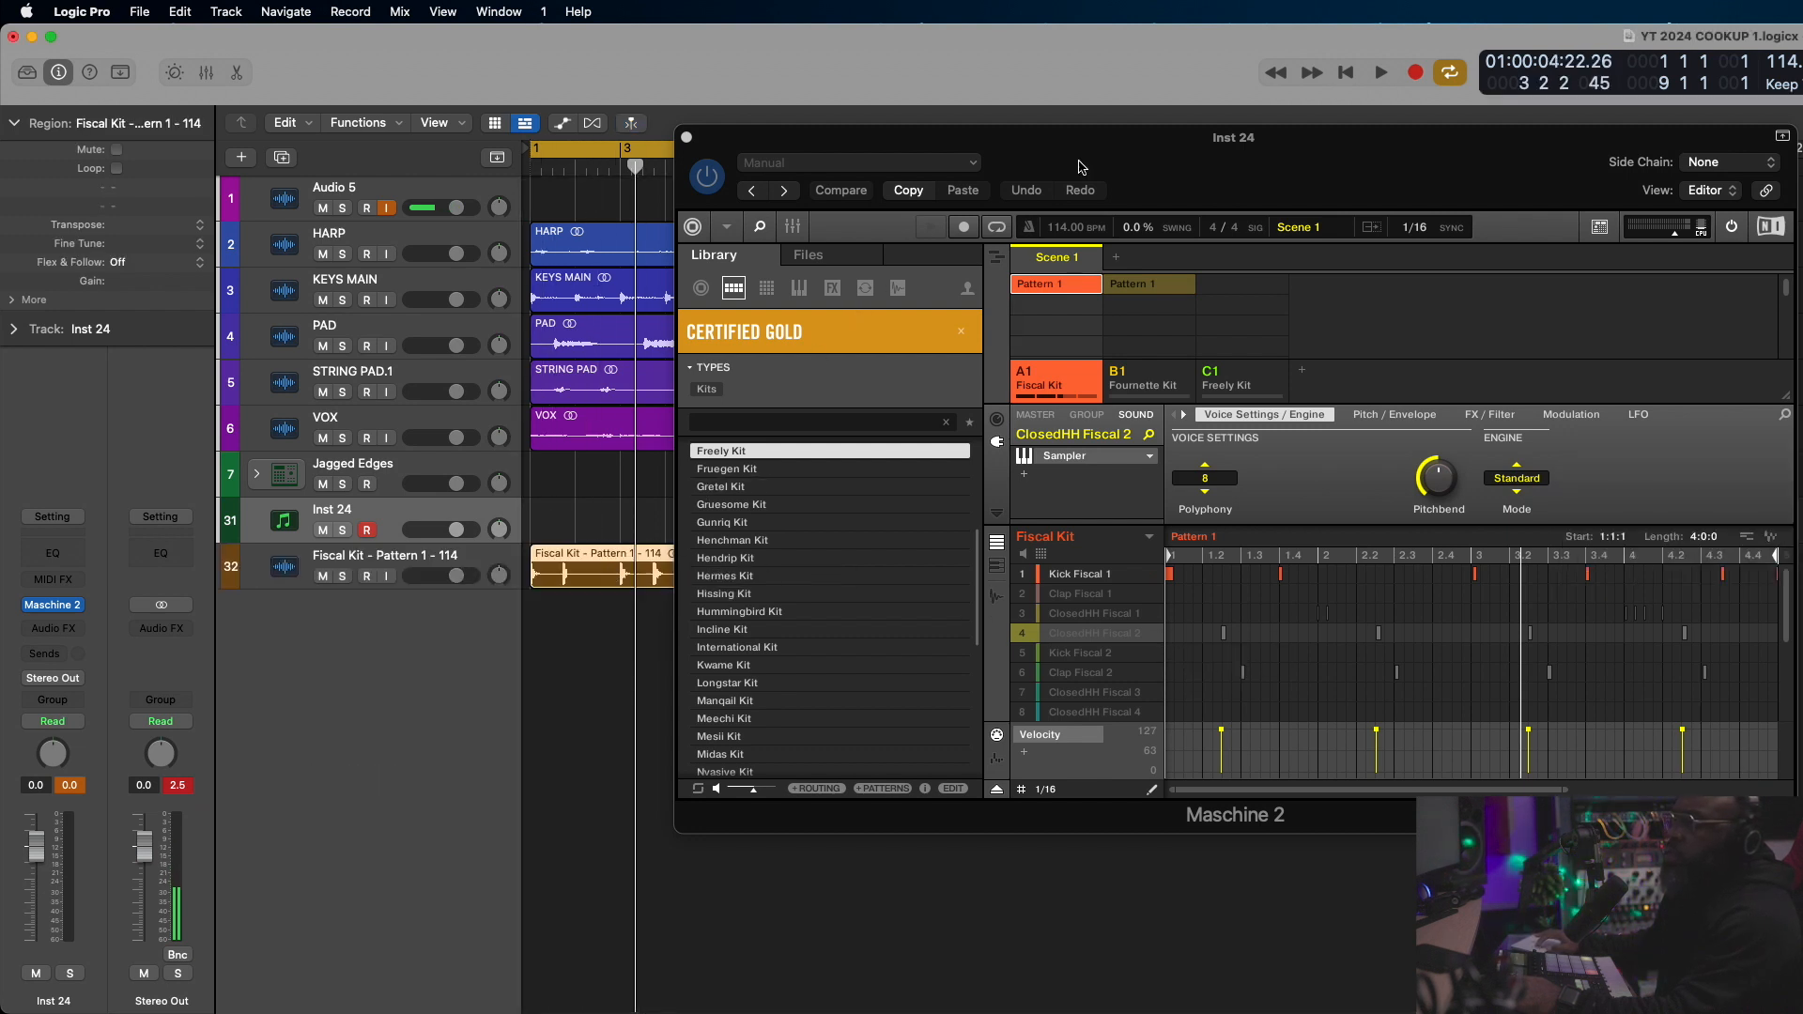
left_click_drag(1106, 151, 1157, 107)
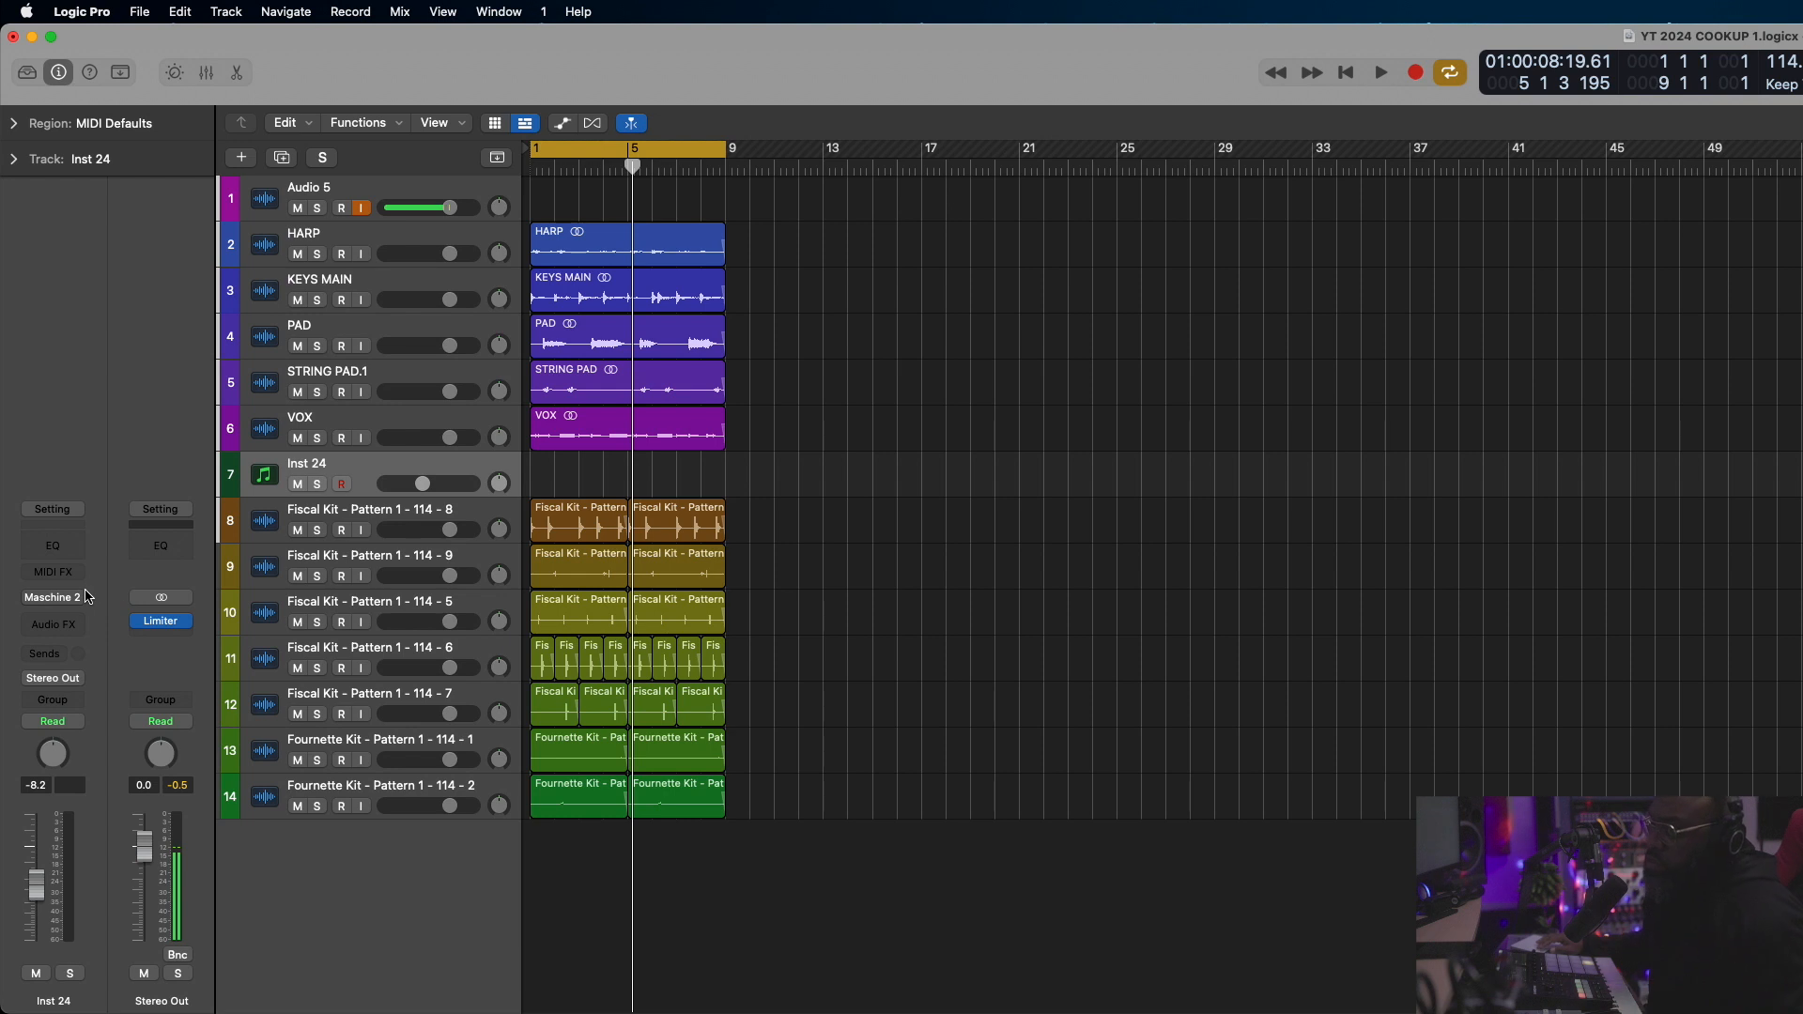
Replace Maschine 2 on the Inst 24 track with the Arcade instrument in stereo
left_click(82, 598)
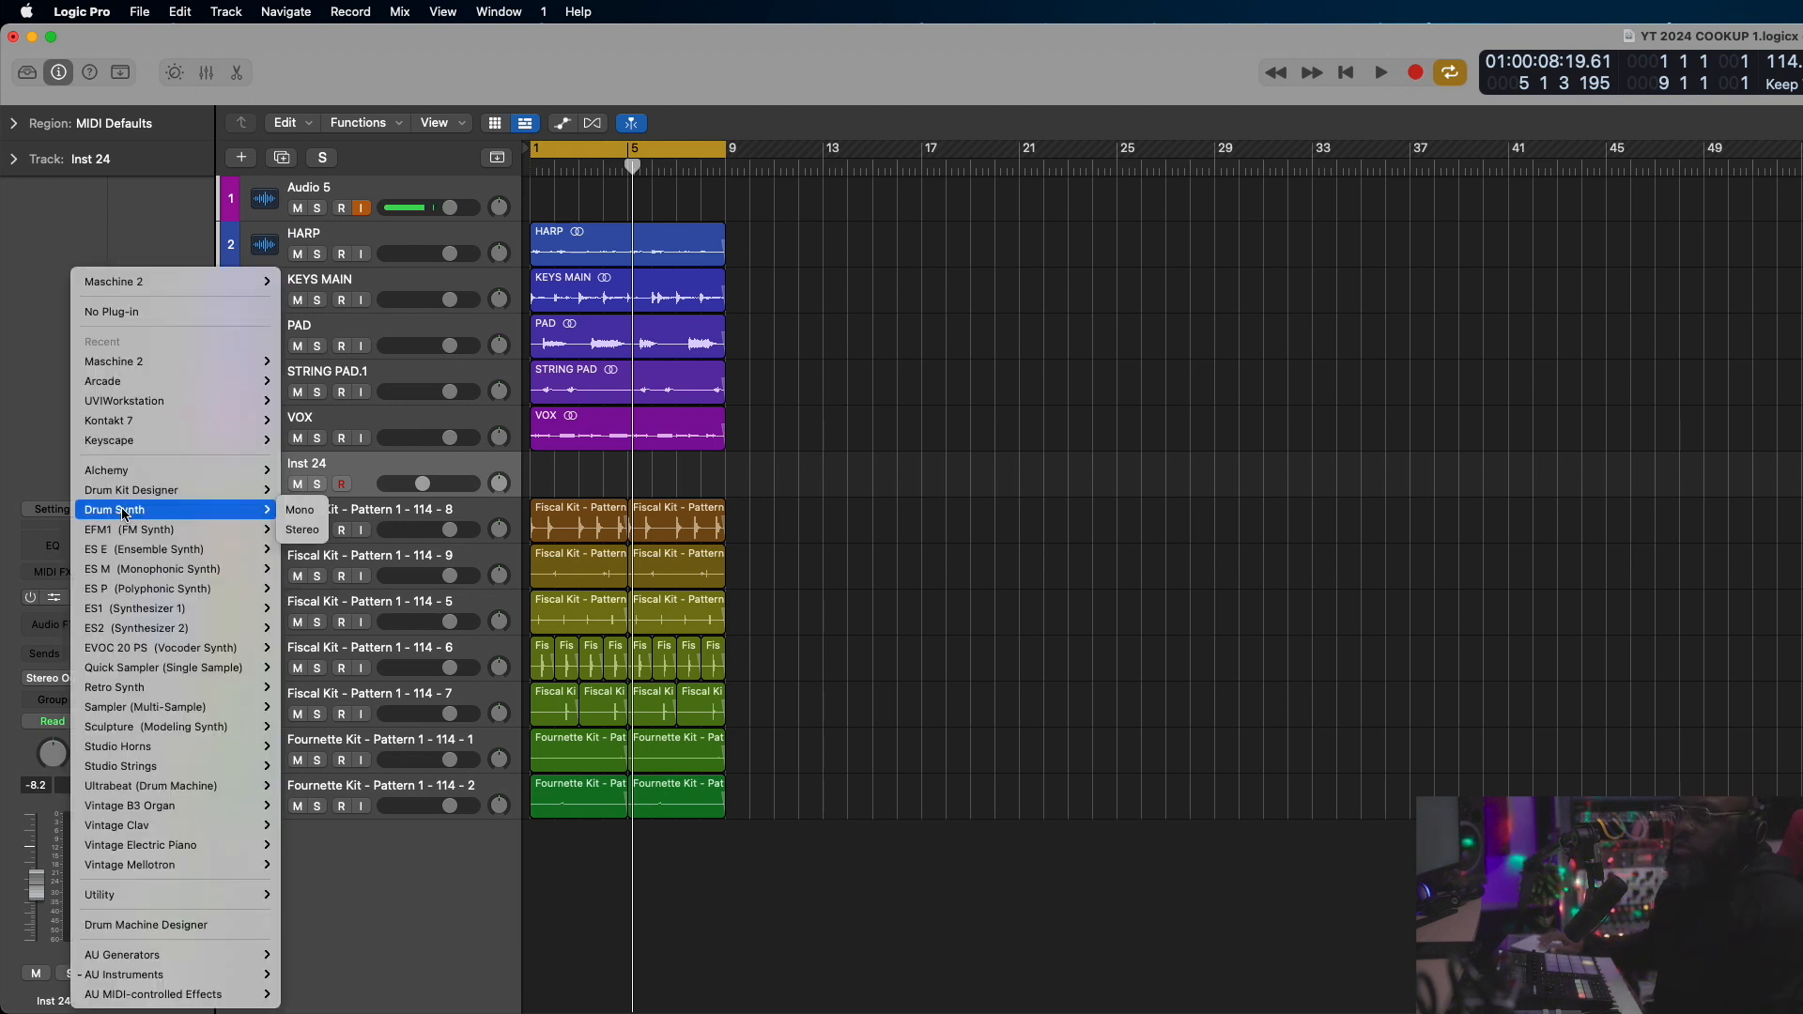
mouse_move(263, 380)
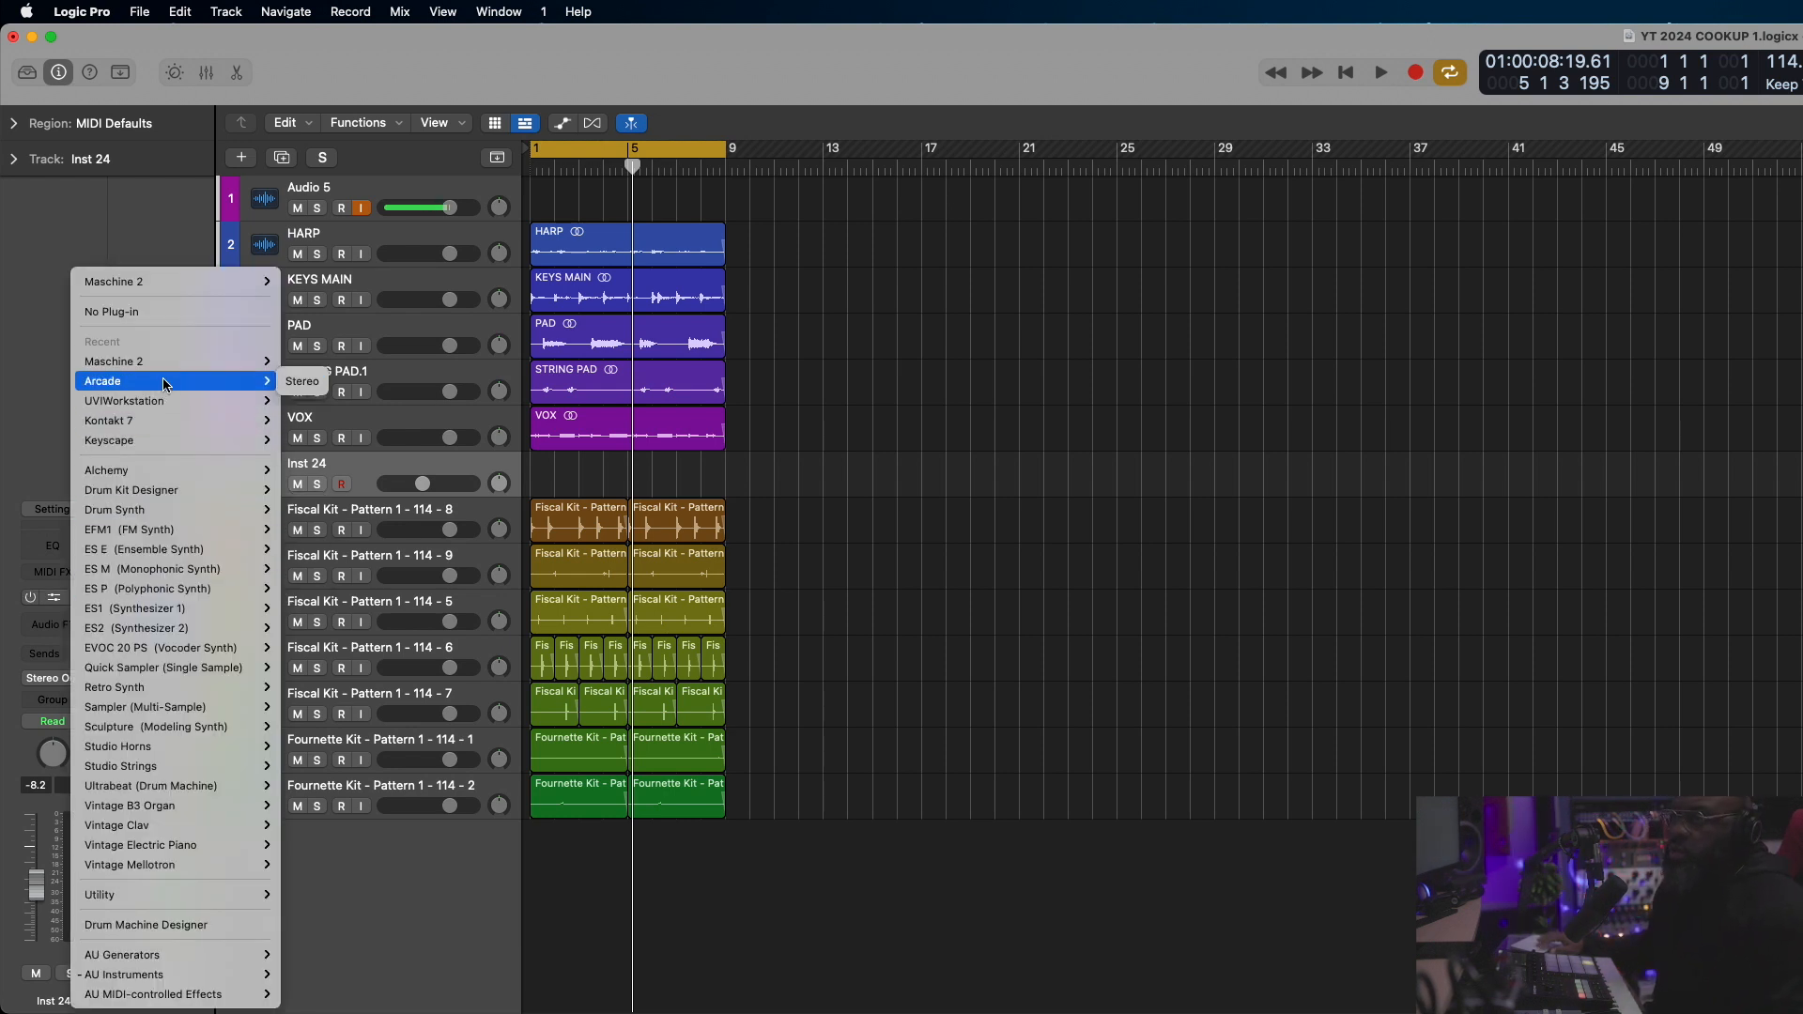
left_click(303, 381)
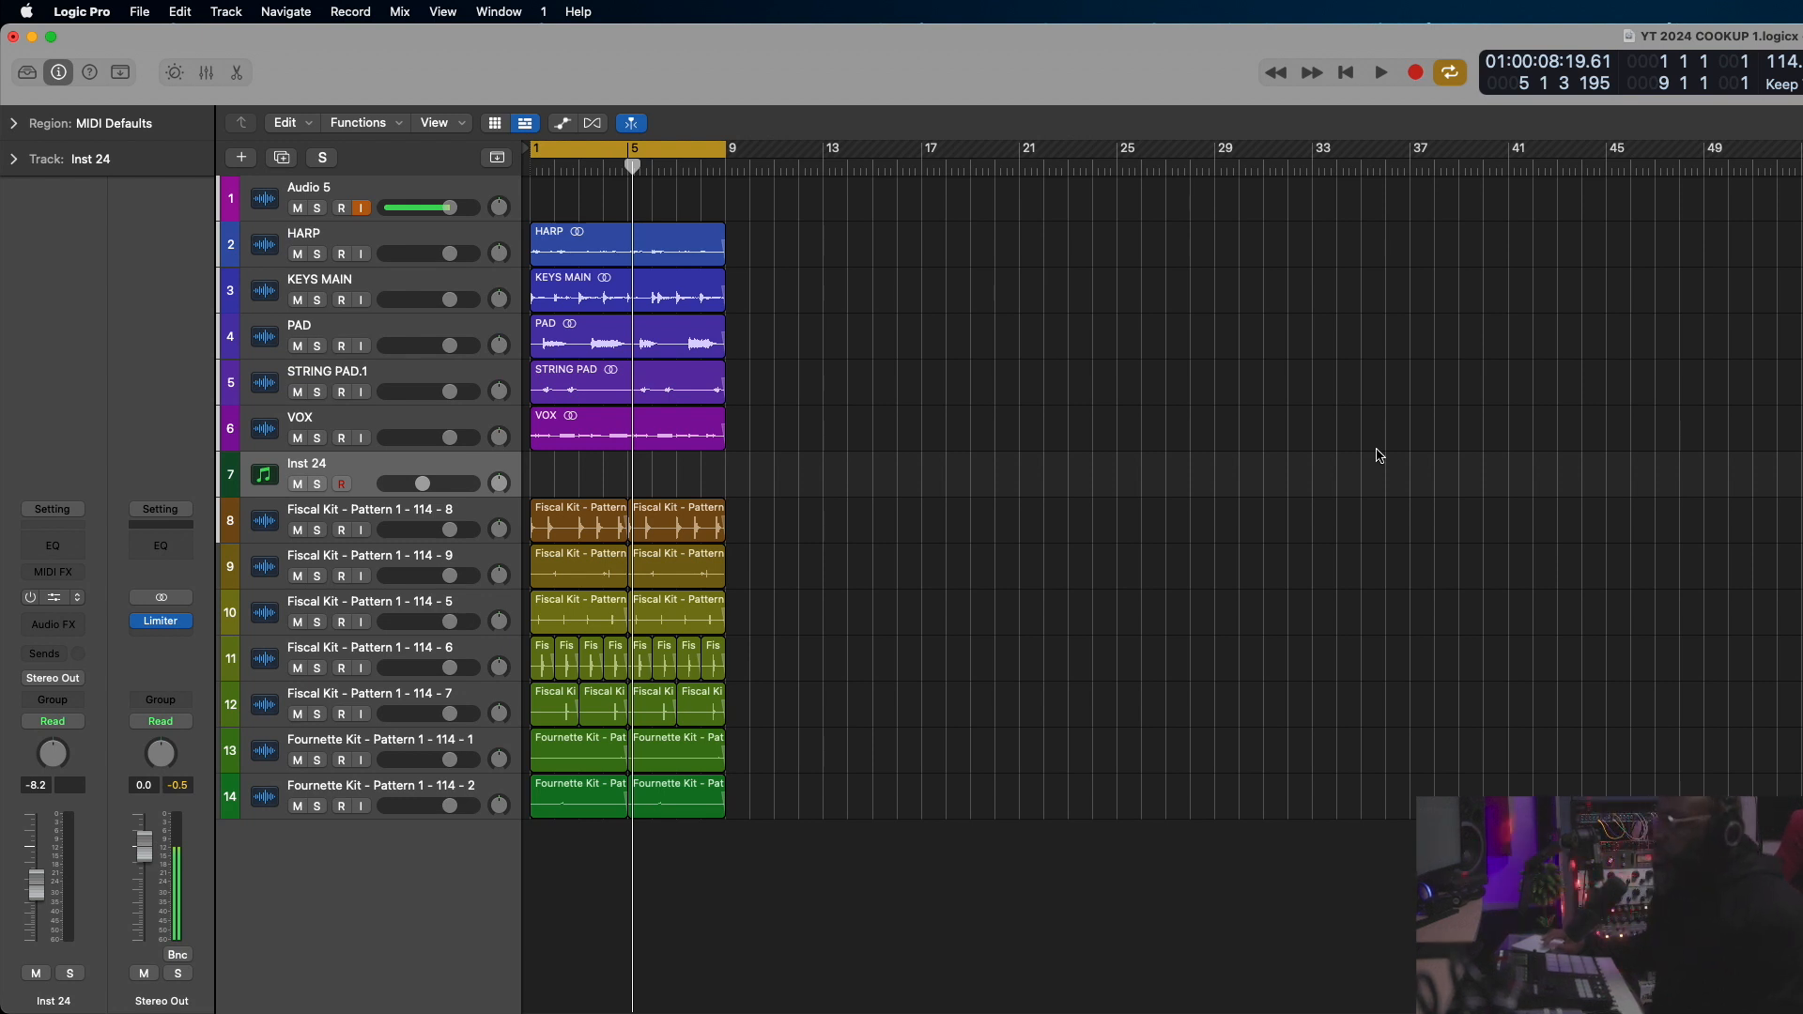
Record a MIDI part with Arcade on the Inst 24 track and play it back with the arrangement
key("r")
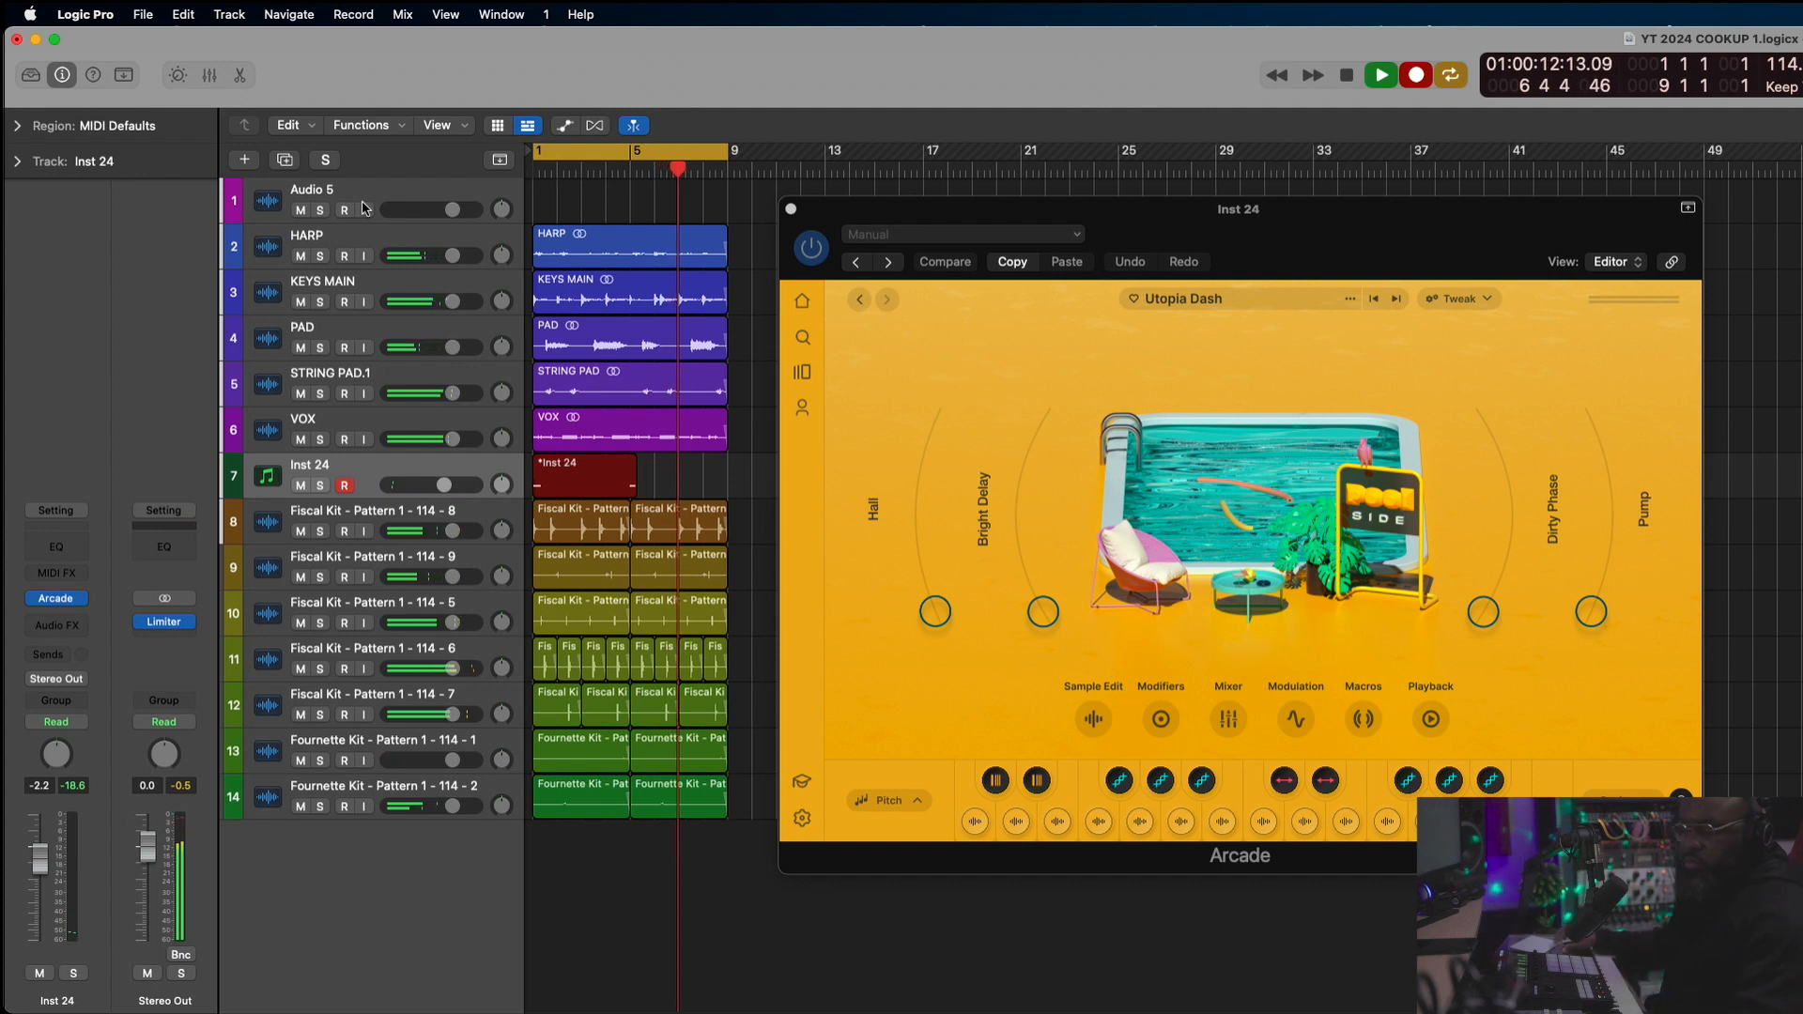
key("space")
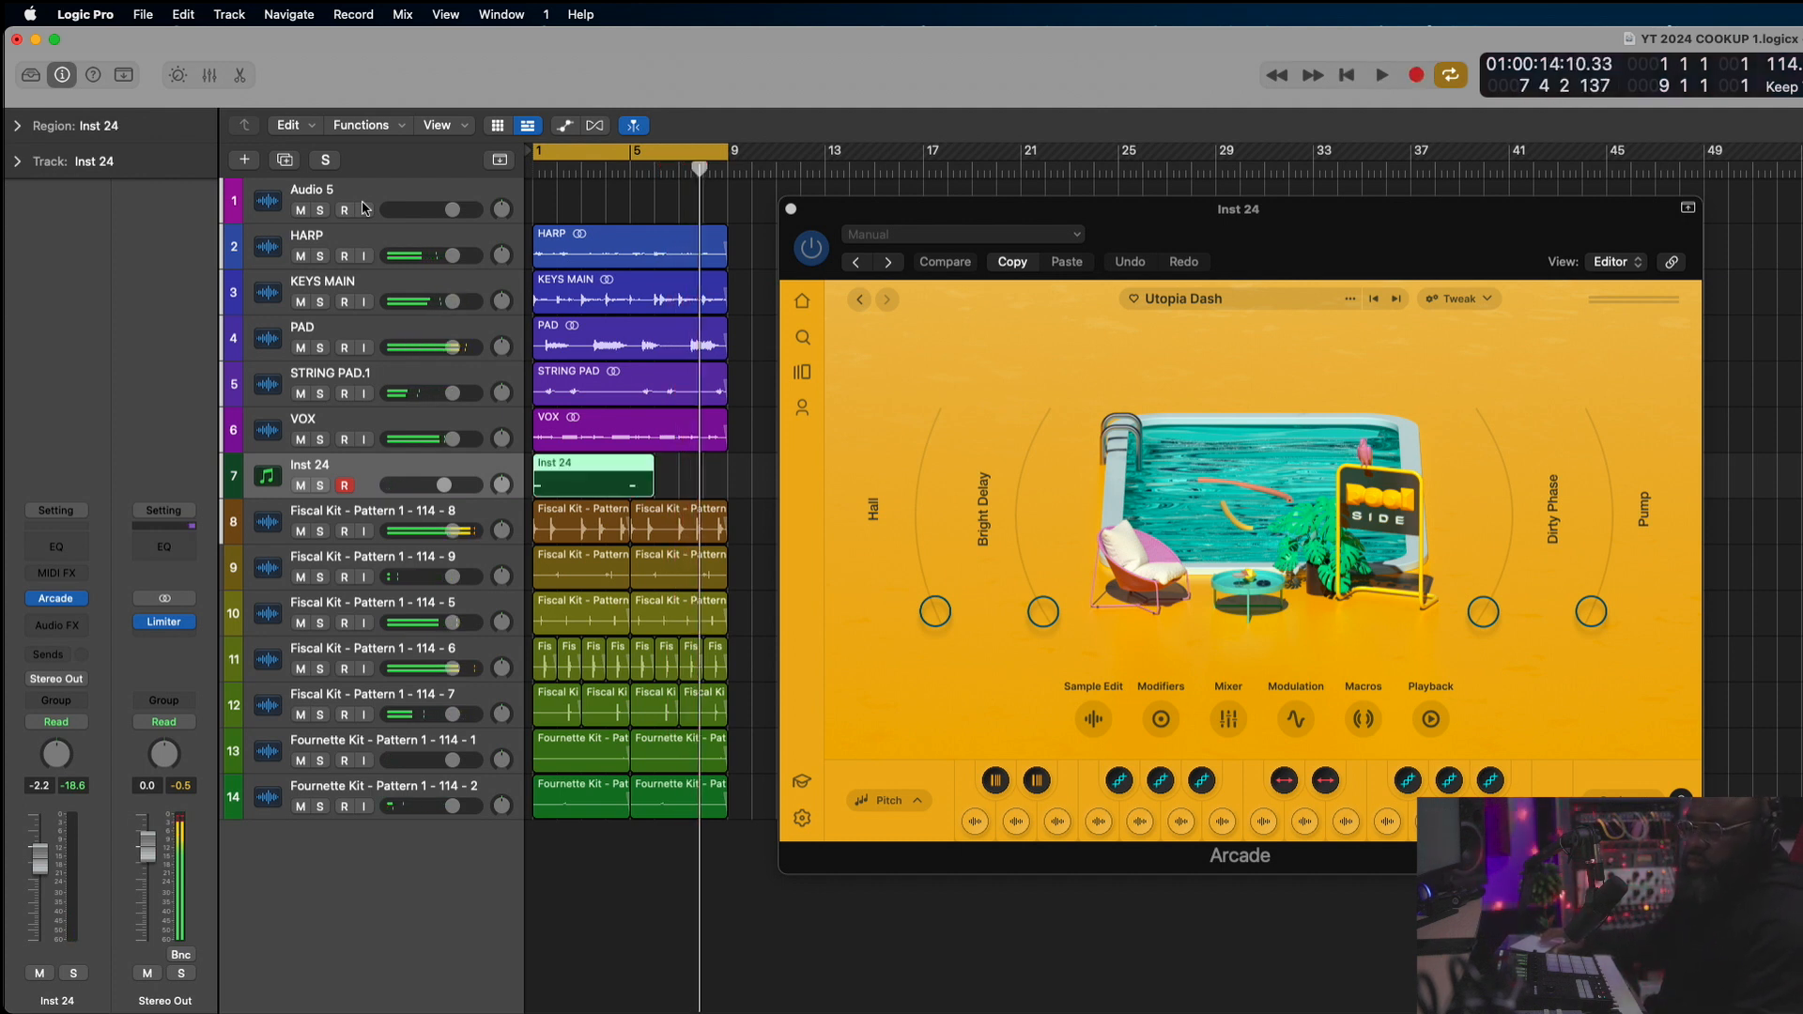
key("space")
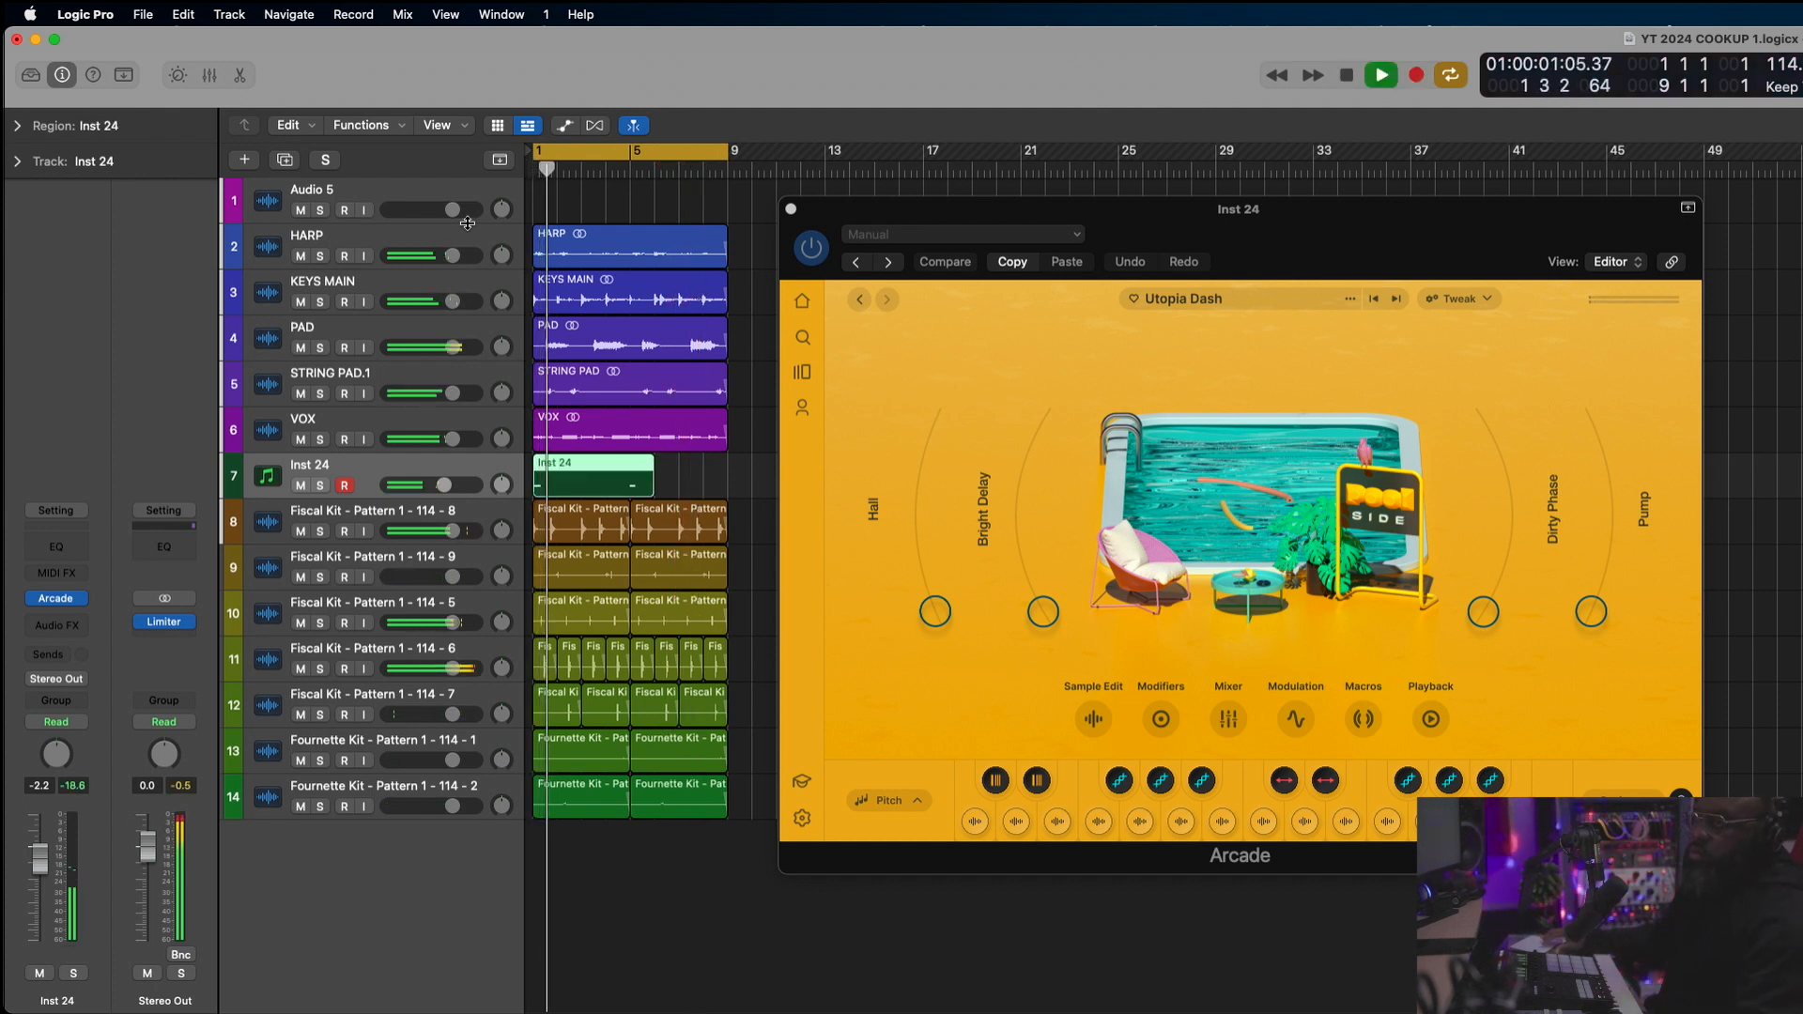
Add a Channel EQ to Inst 24 and enable its low-cut filter with a 24 dB/Oct slope
left_click(56, 545)
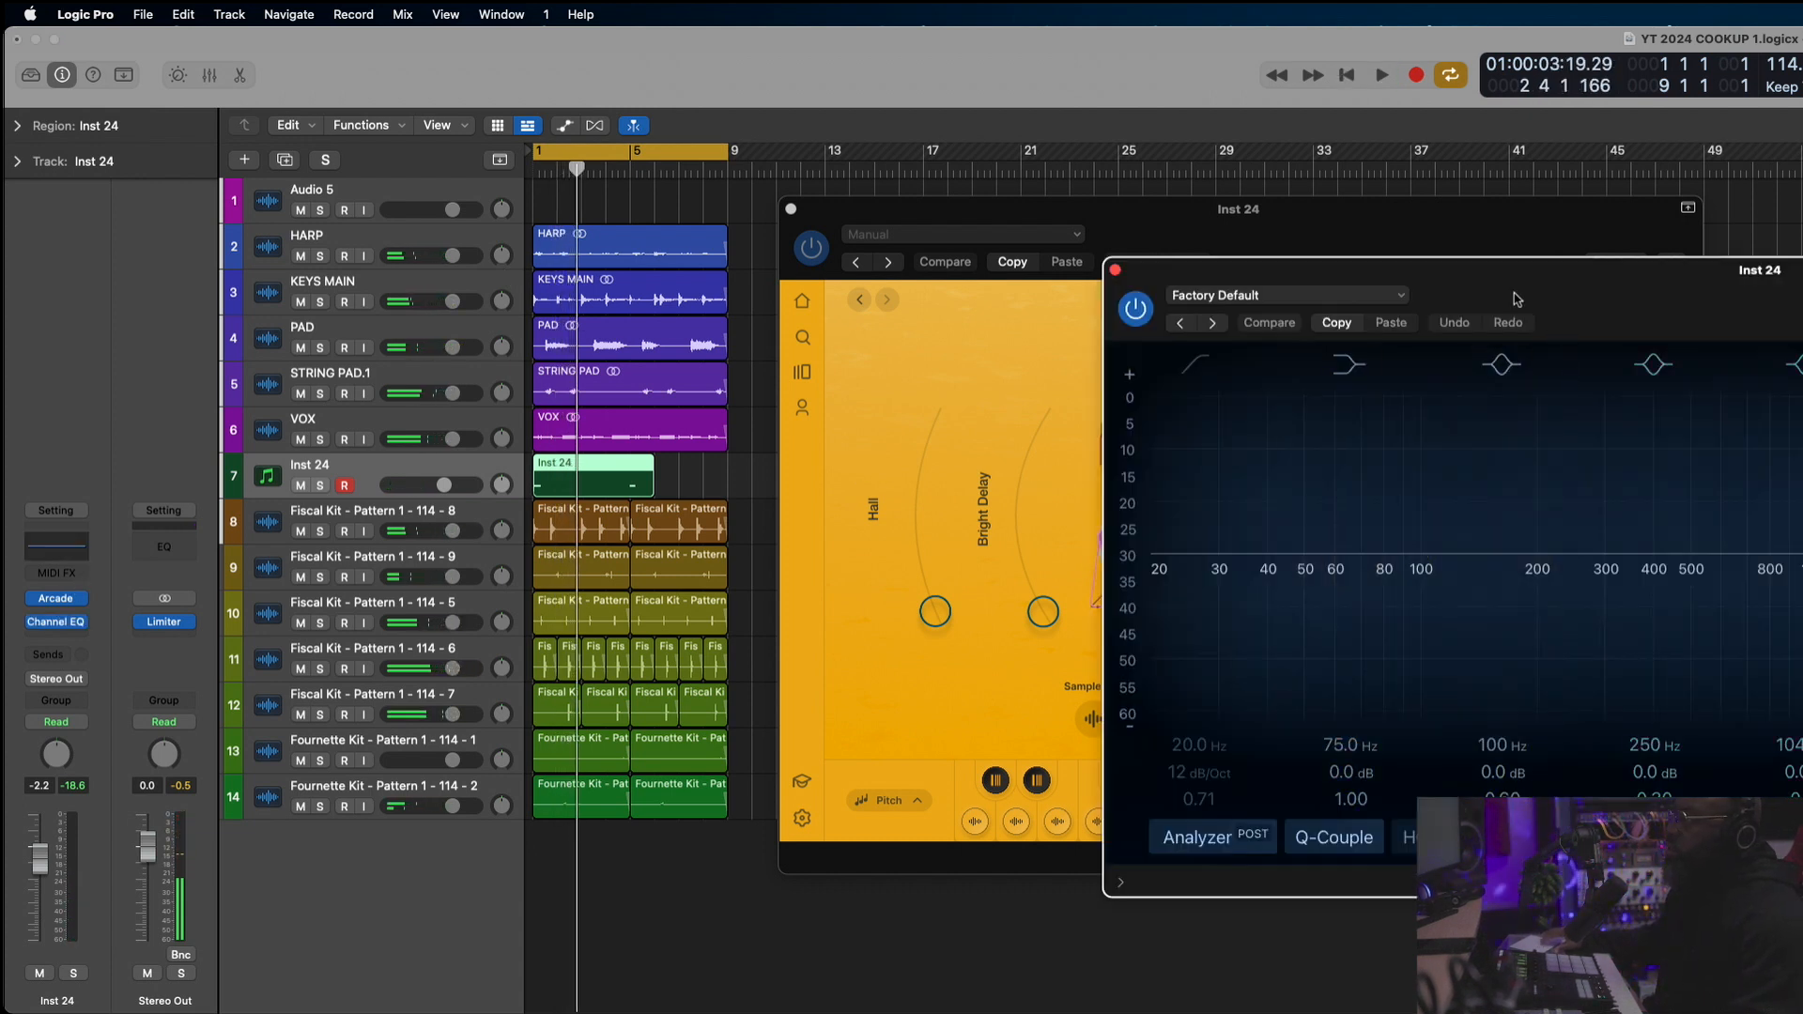
left_click(365, 211)
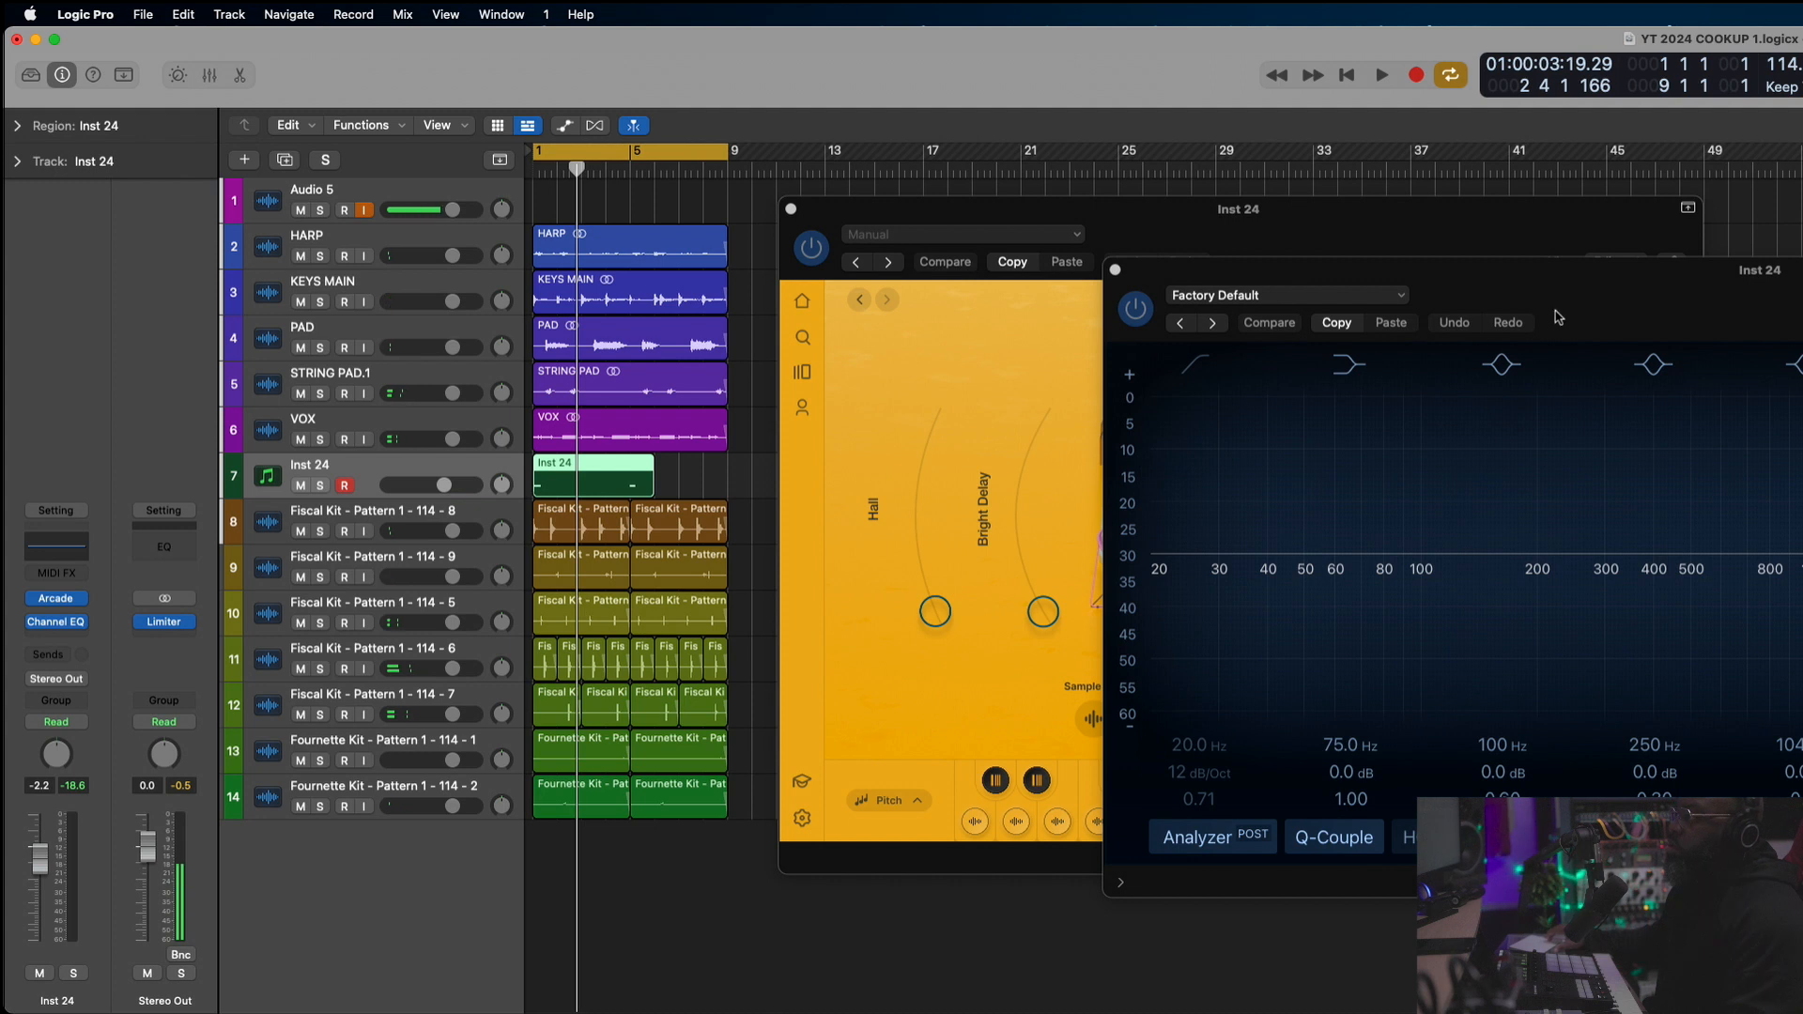
left_click_drag(1597, 296, 877, 209)
left_click(474, 281)
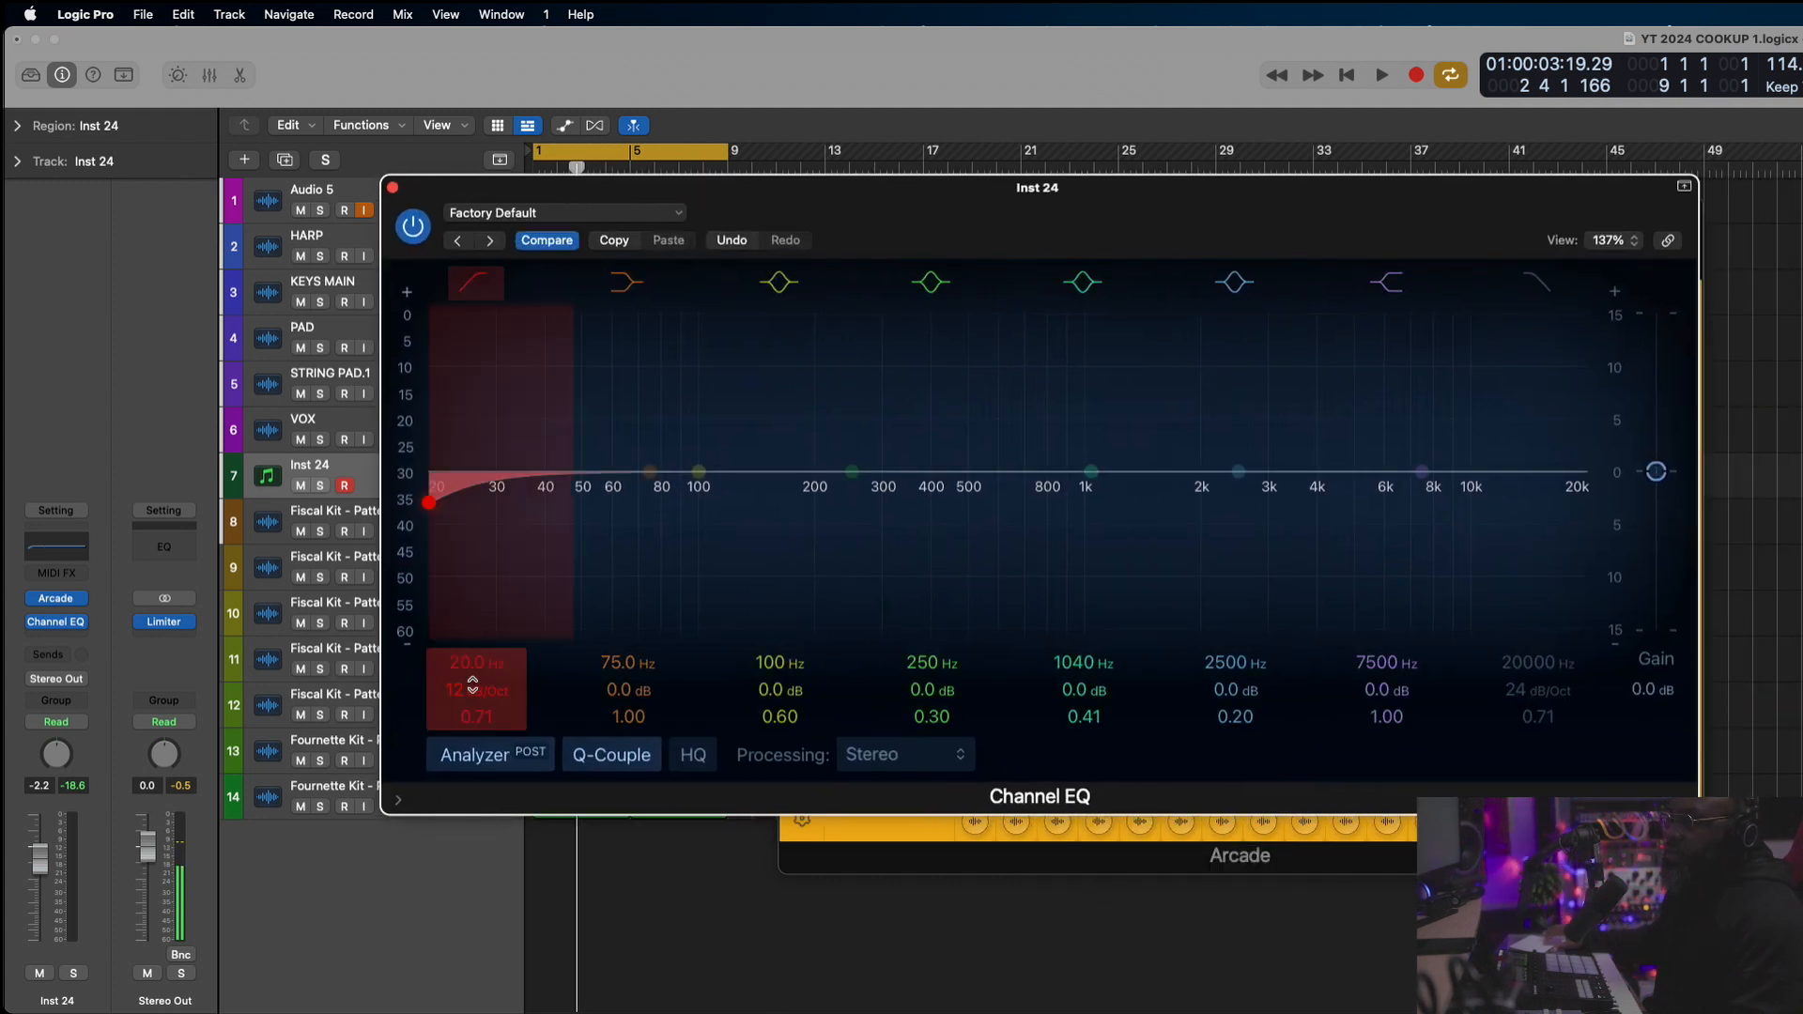
left_click_drag(472, 673, 472, 673)
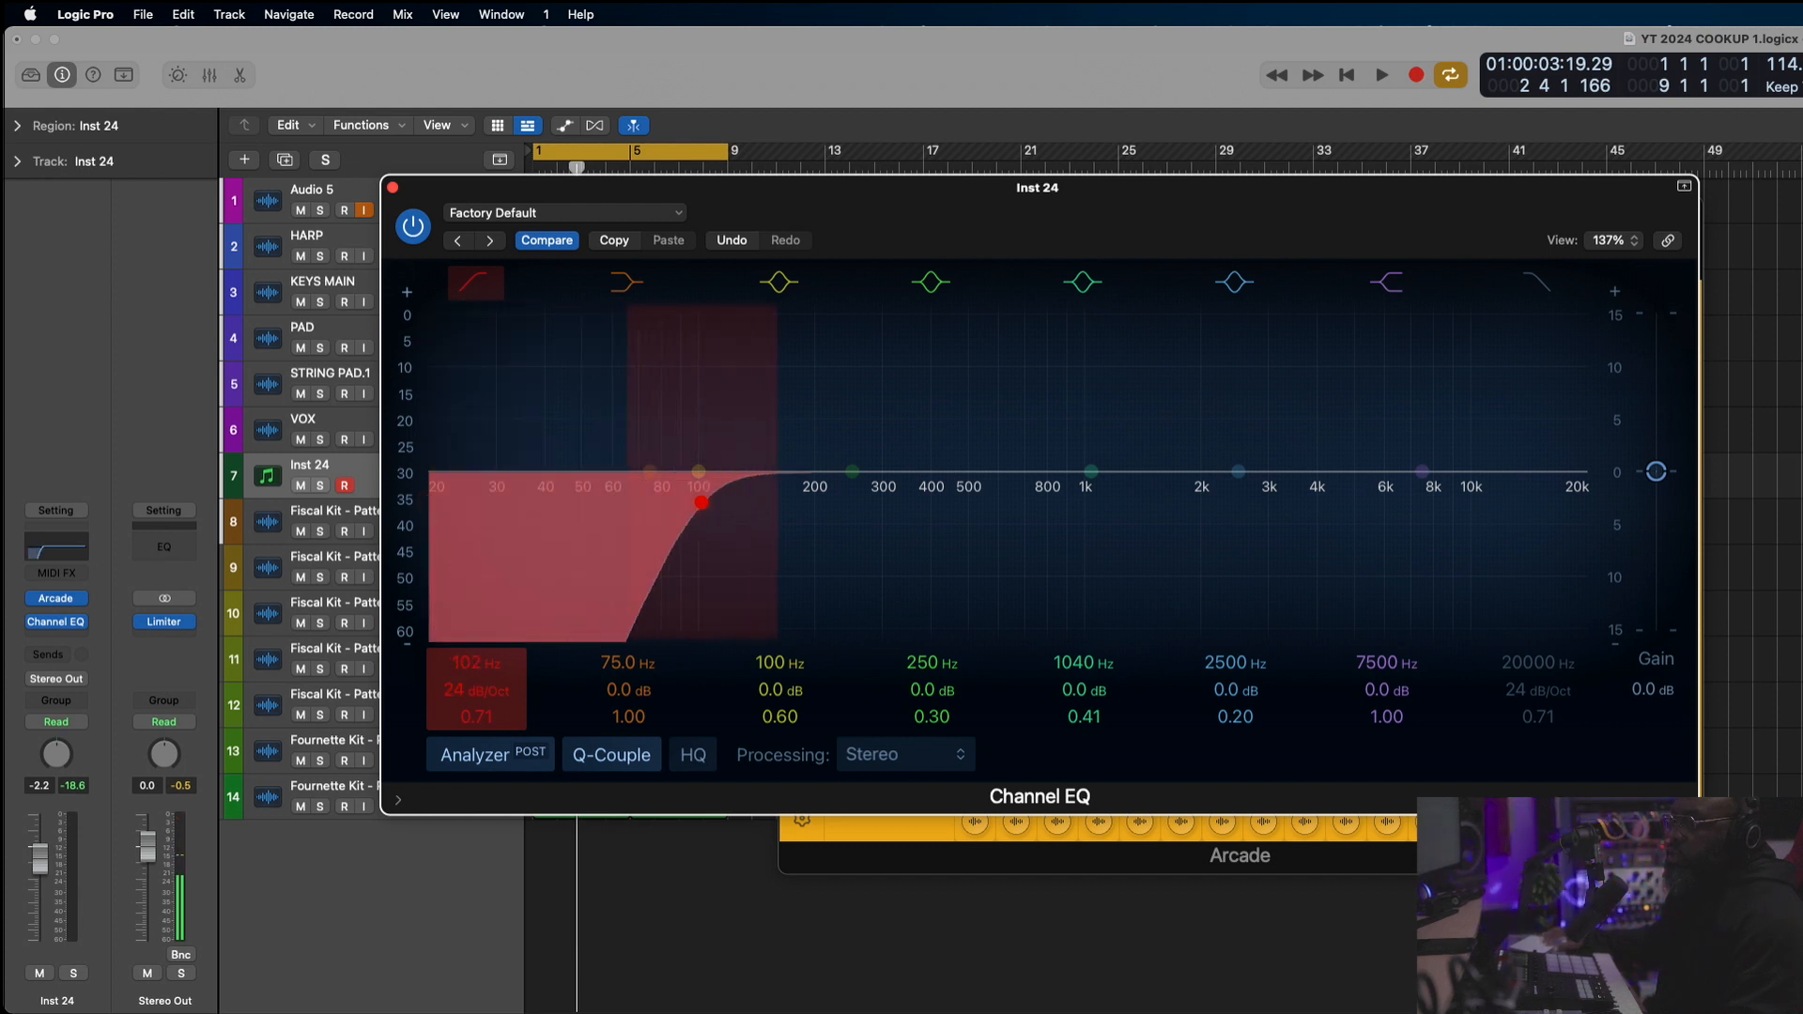
Raise the low-cut frequency on Inst 24 to 454 Hz while auditioning the part, and close the Channel EQ
left_click_drag(468, 663, 468, 631)
key("space")
key("space")
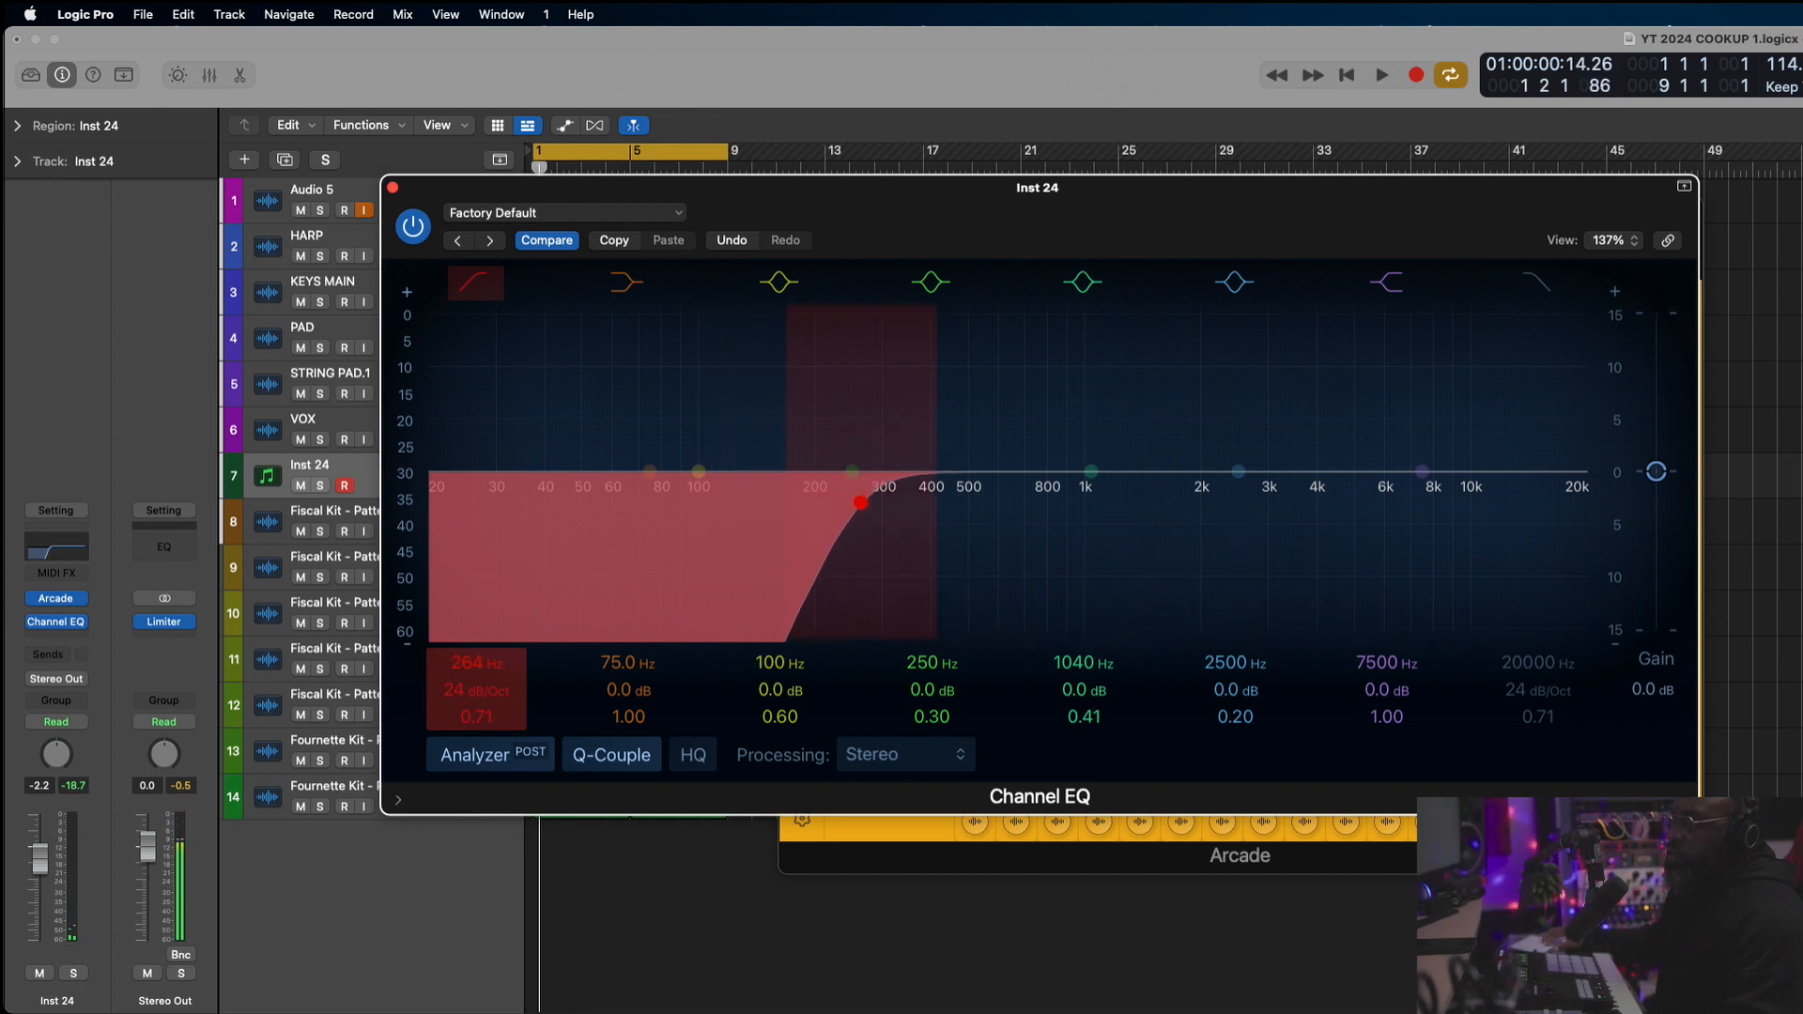
key("space")
left_click_drag(468, 661, 472, 654)
key("space")
key("space")
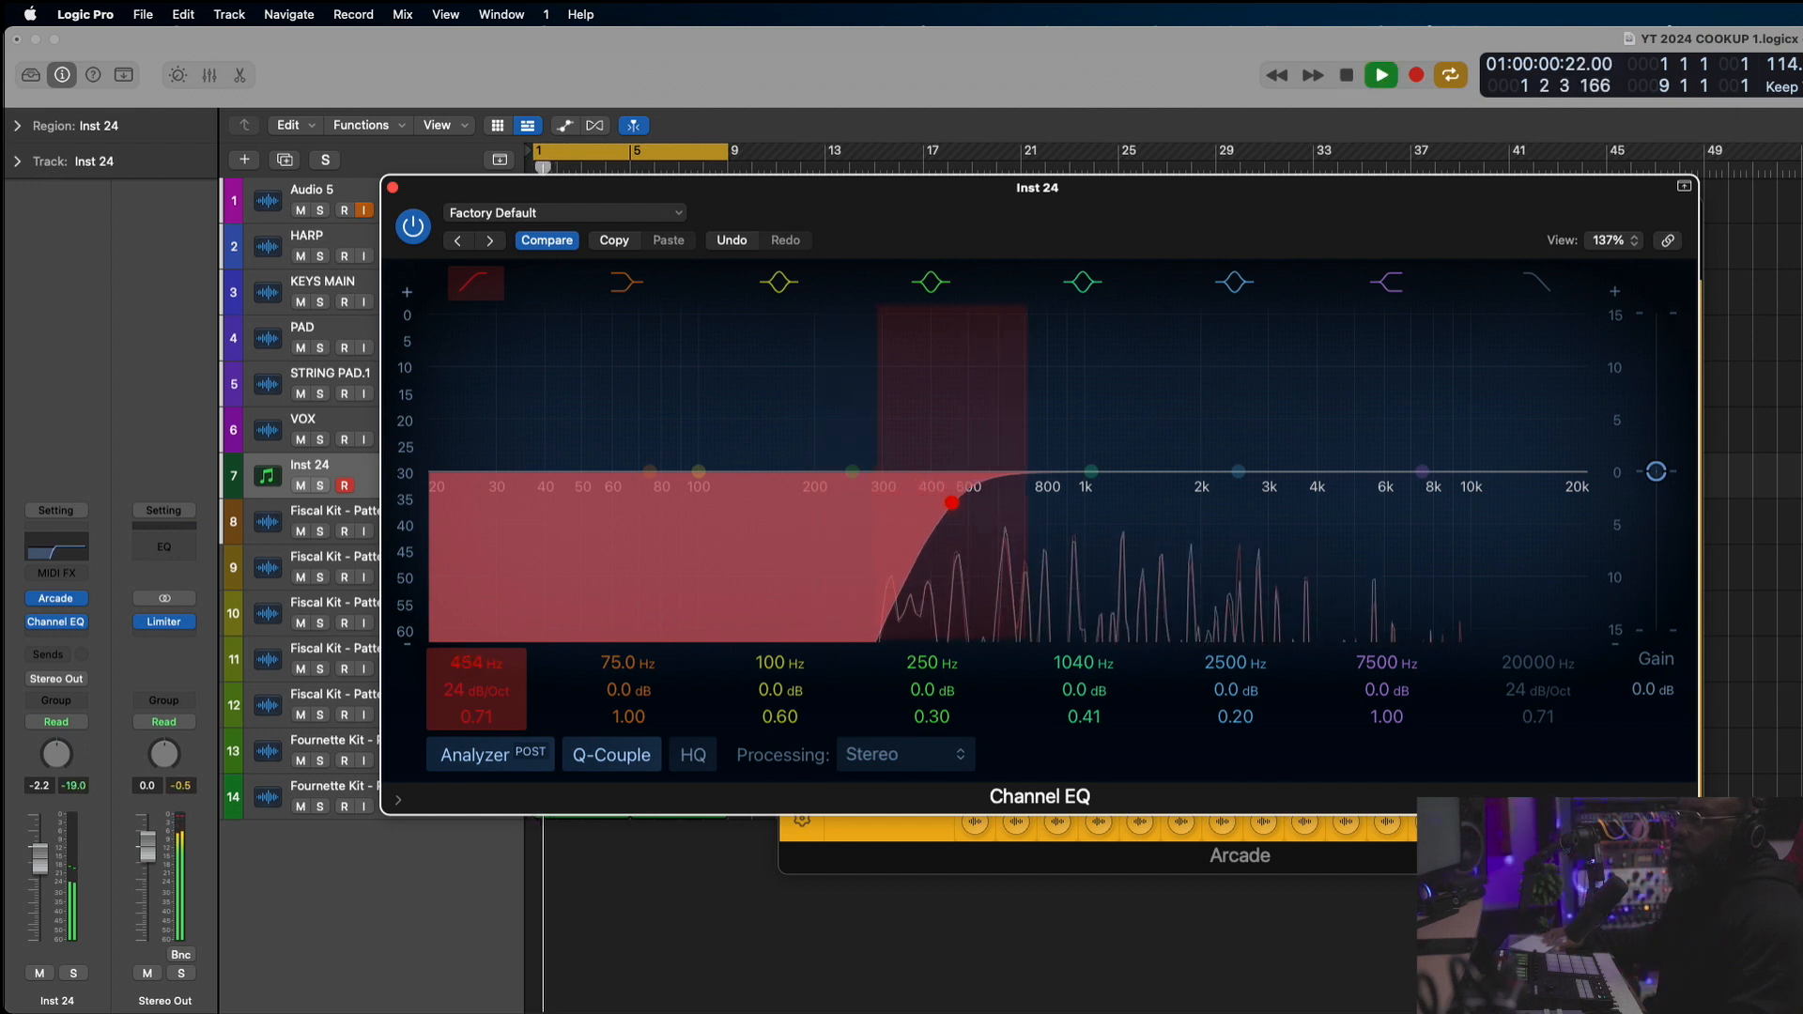
key("space")
left_click(393, 189)
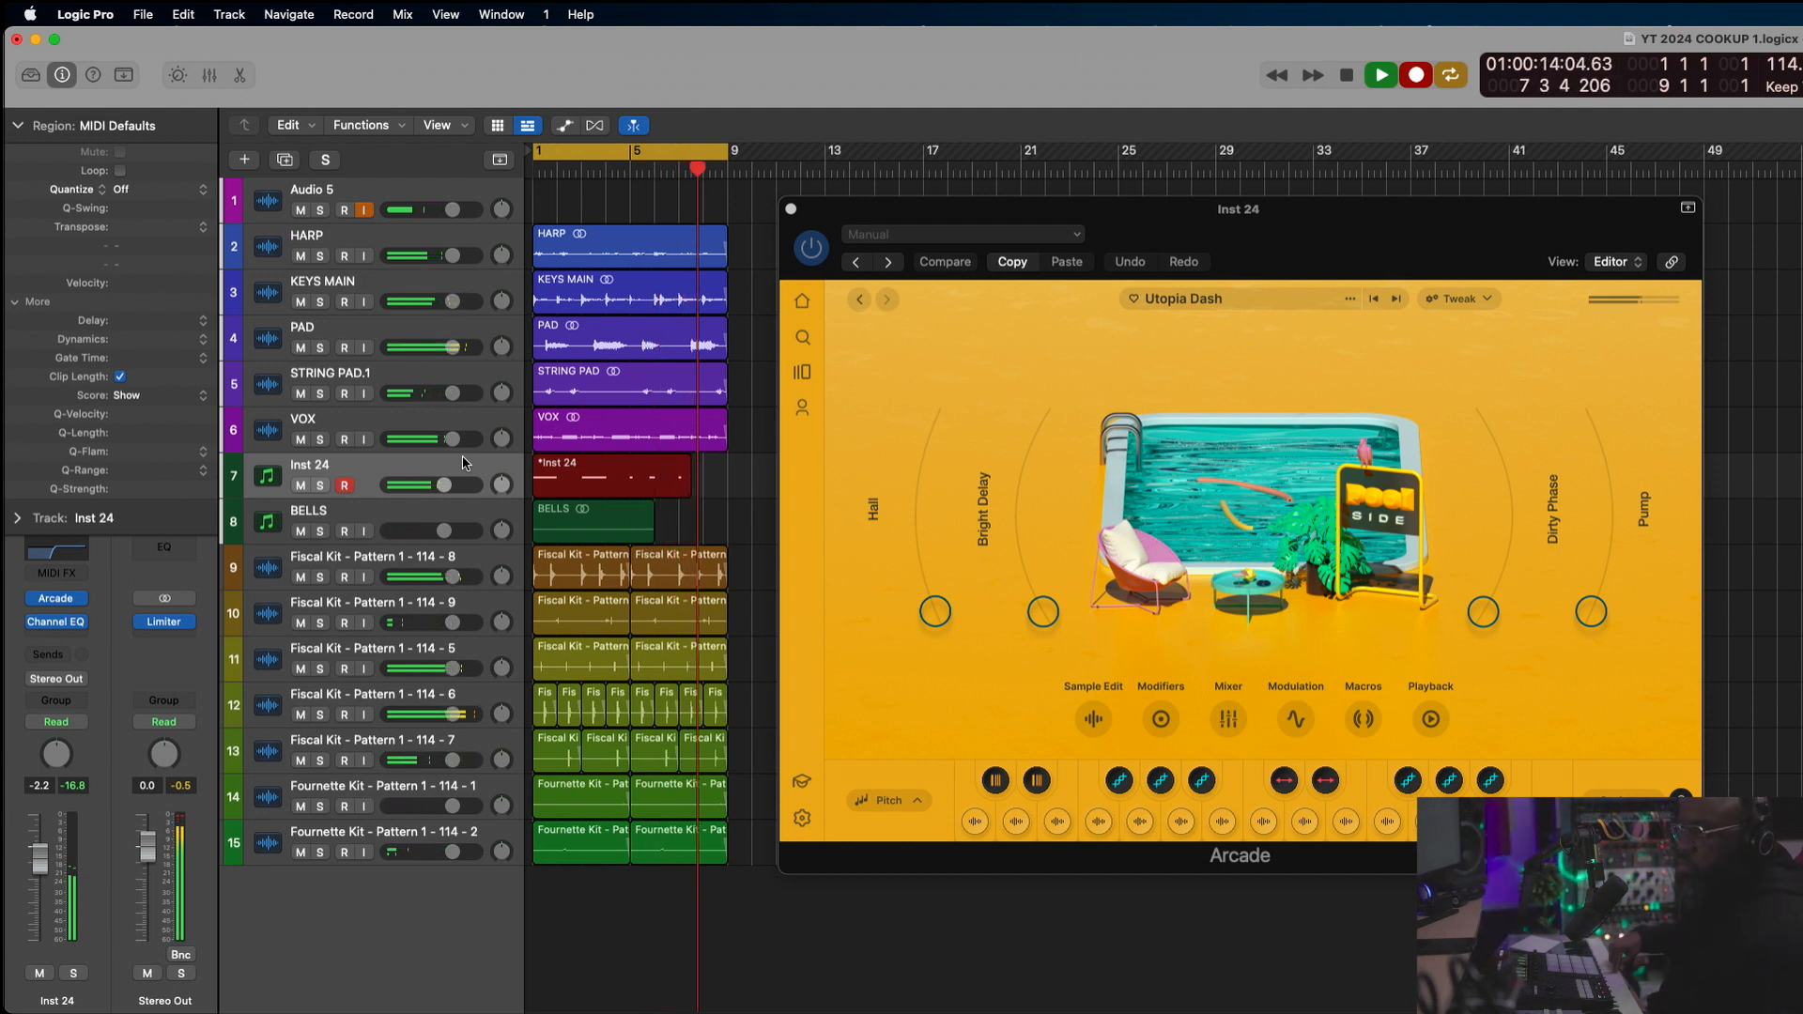
Finish recording the next two Inst 24 parts, the second a short one at bar 2, and play the arrangement from the beginning
key("space")
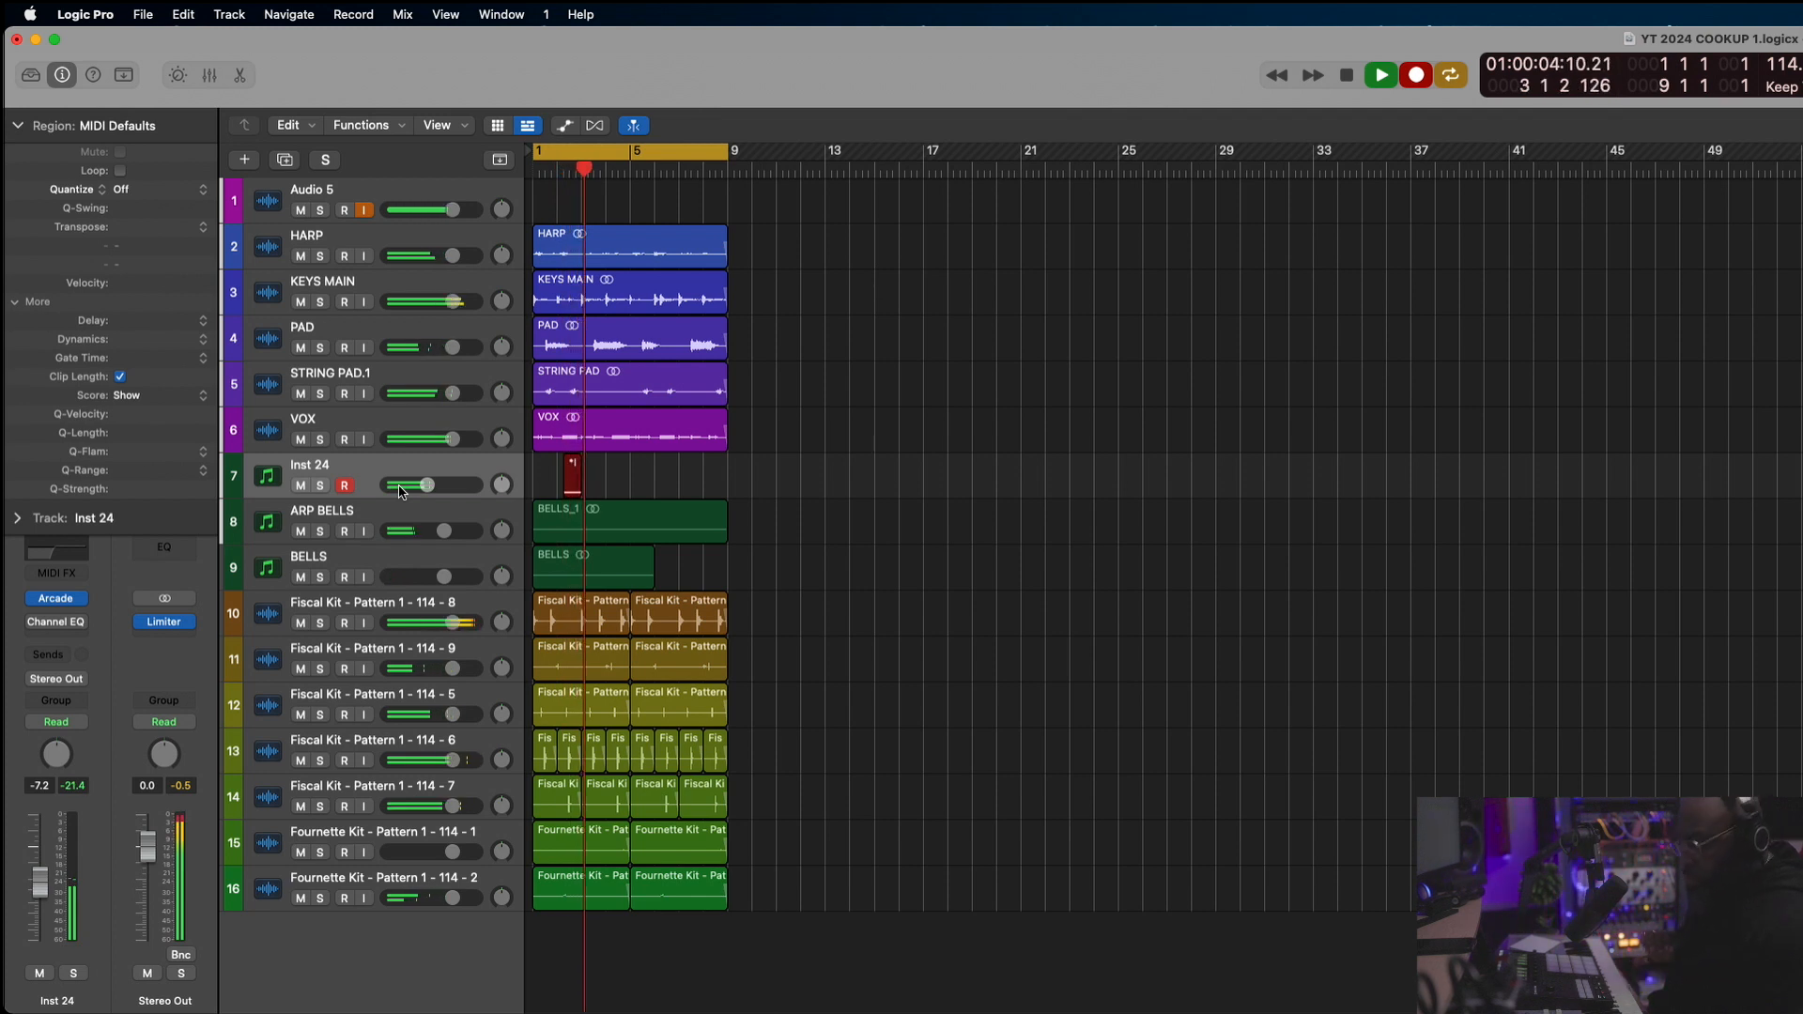
key("space")
key("space")
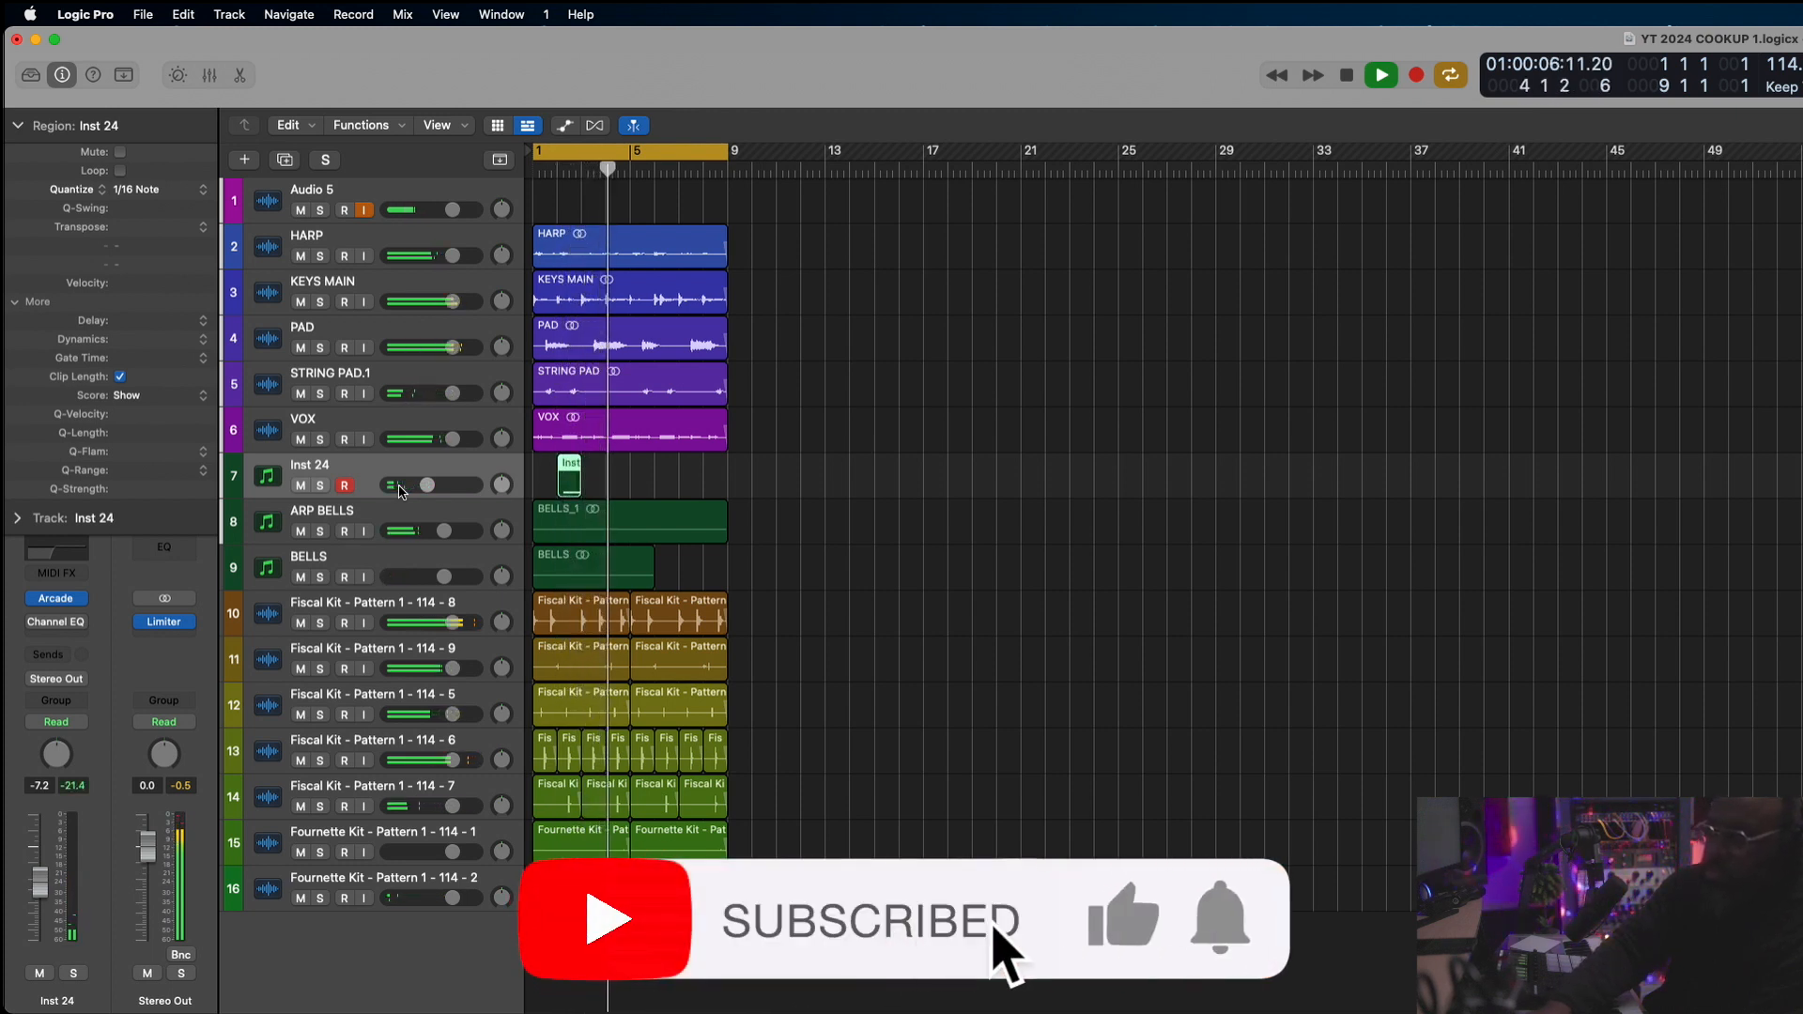
key("space")
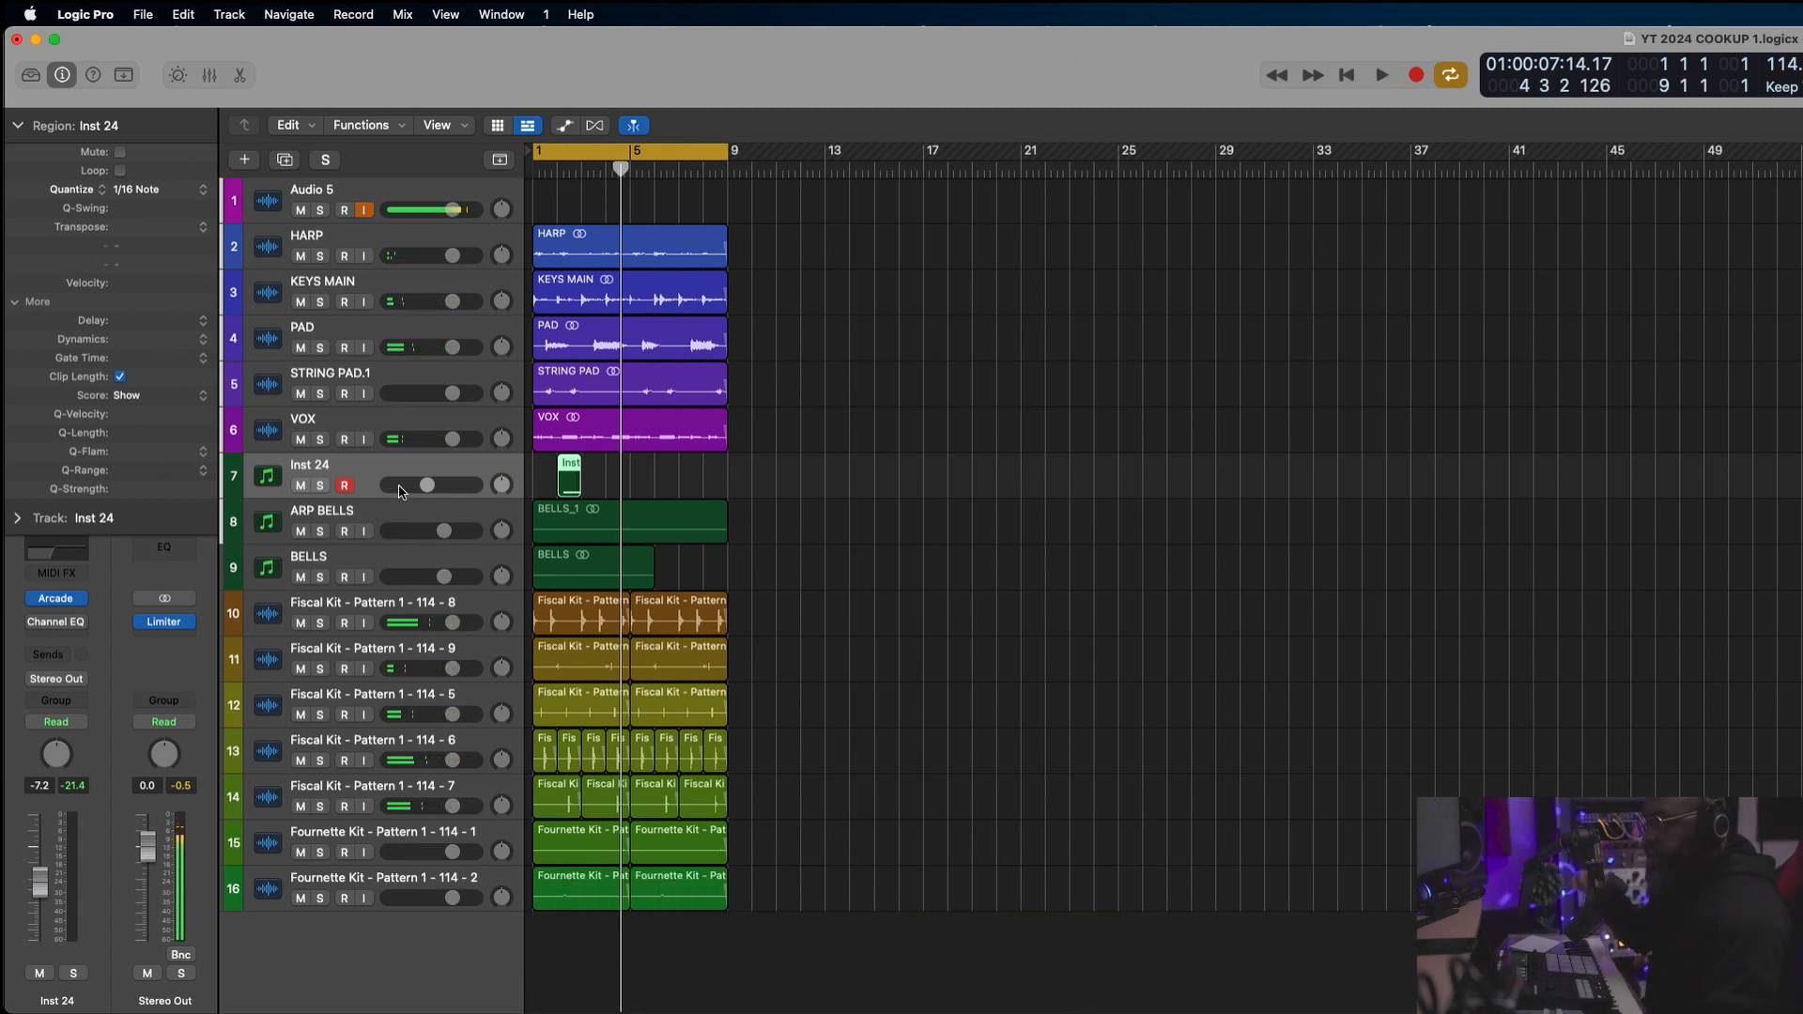
key("Return")
key("space")
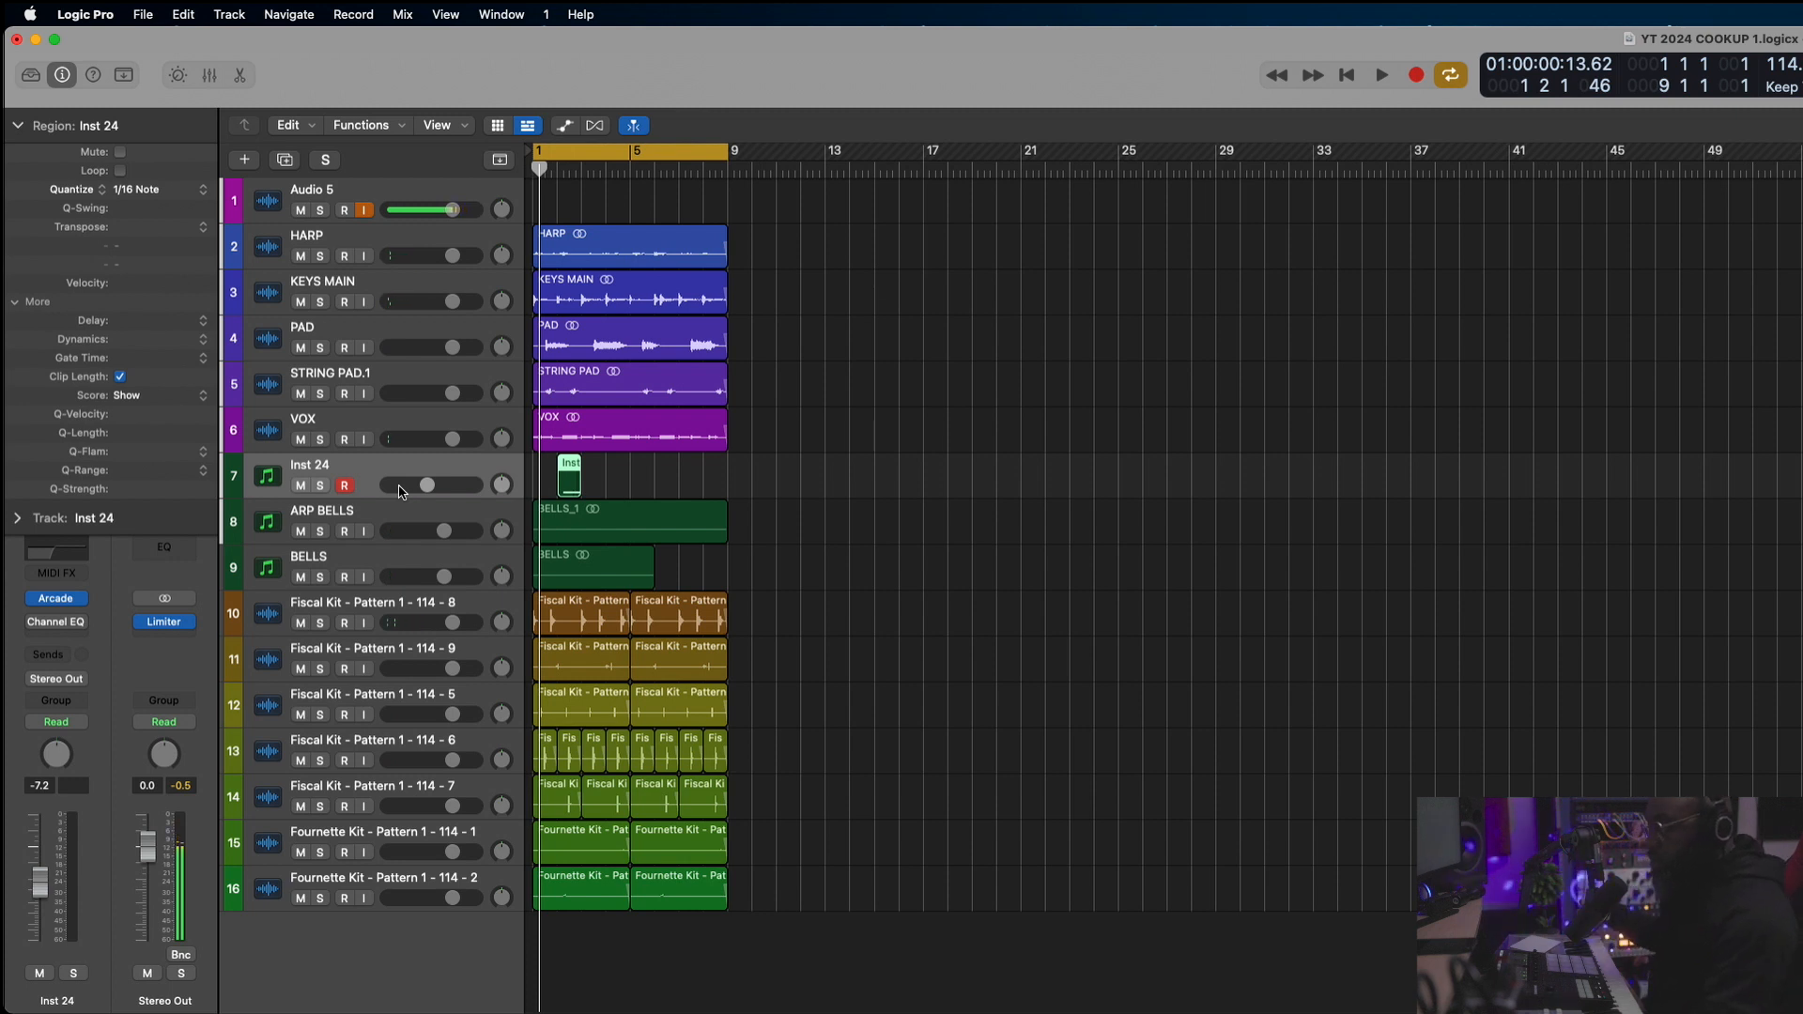
key("space")
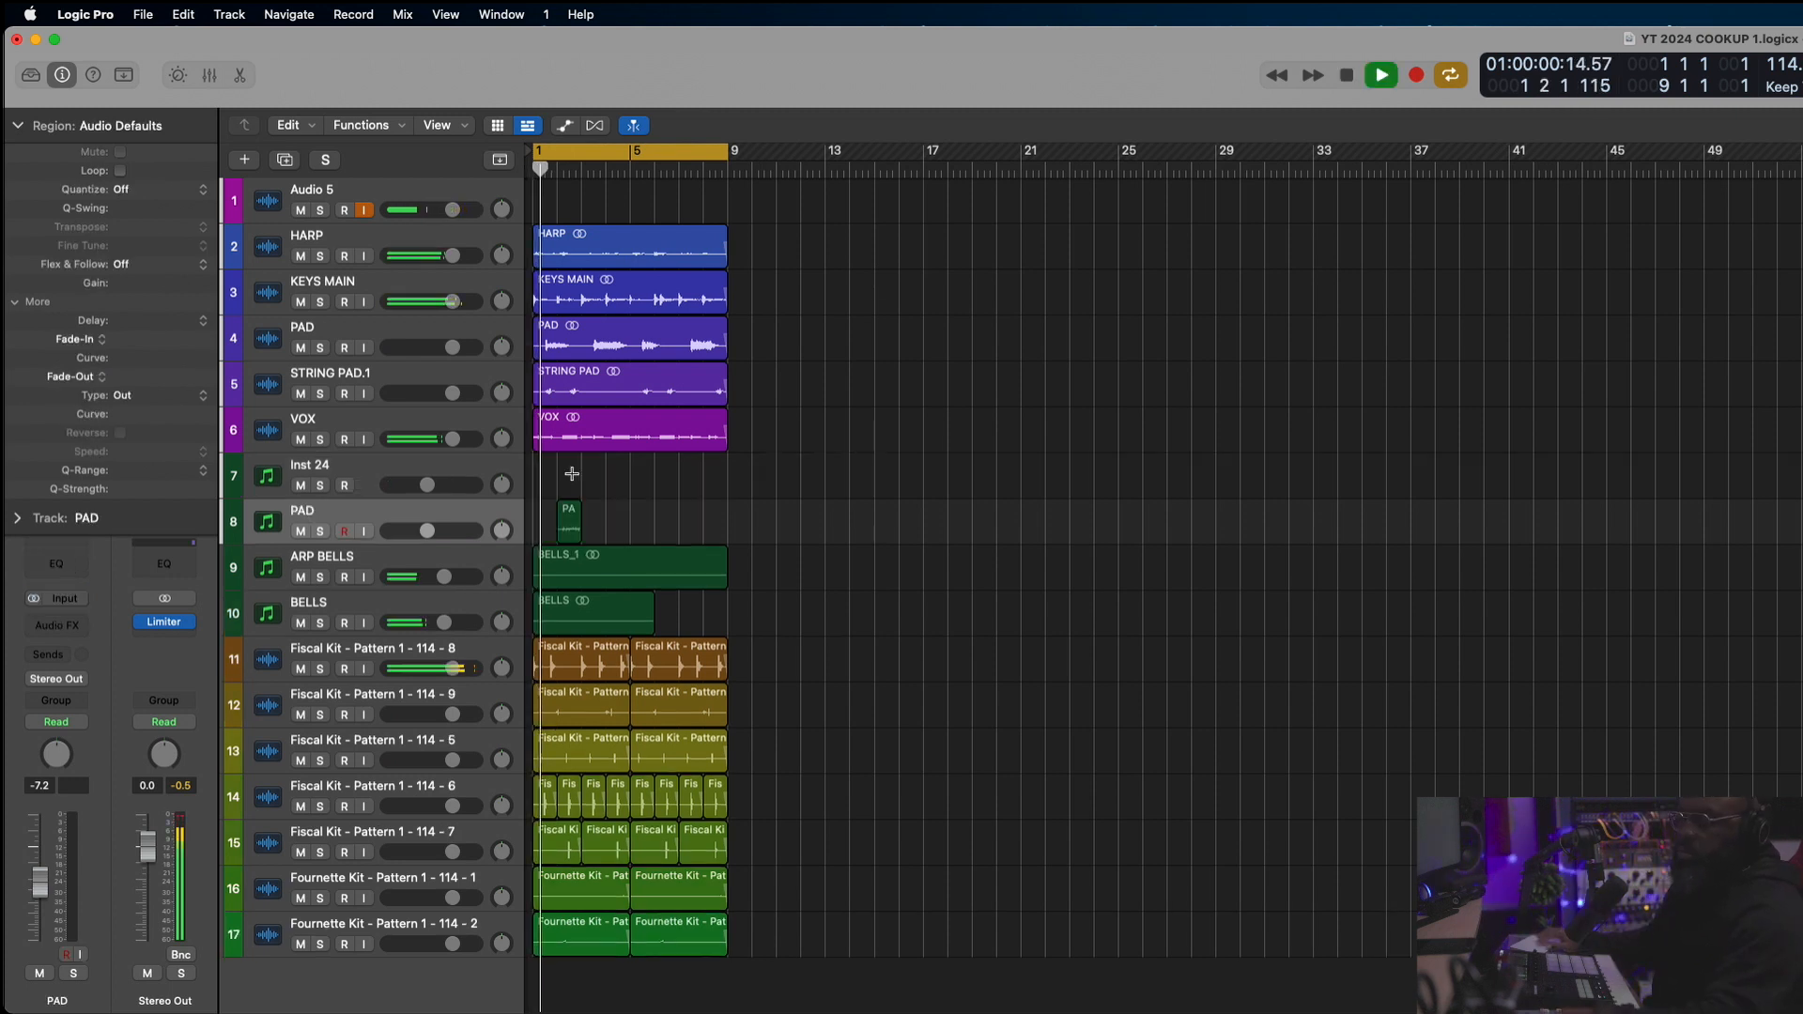
Shift the PAD_1 region on the PAD track slightly later than bar 2 and check its timing by playing it back
key("super+Right")
key("super+Right")
key("super+Right")
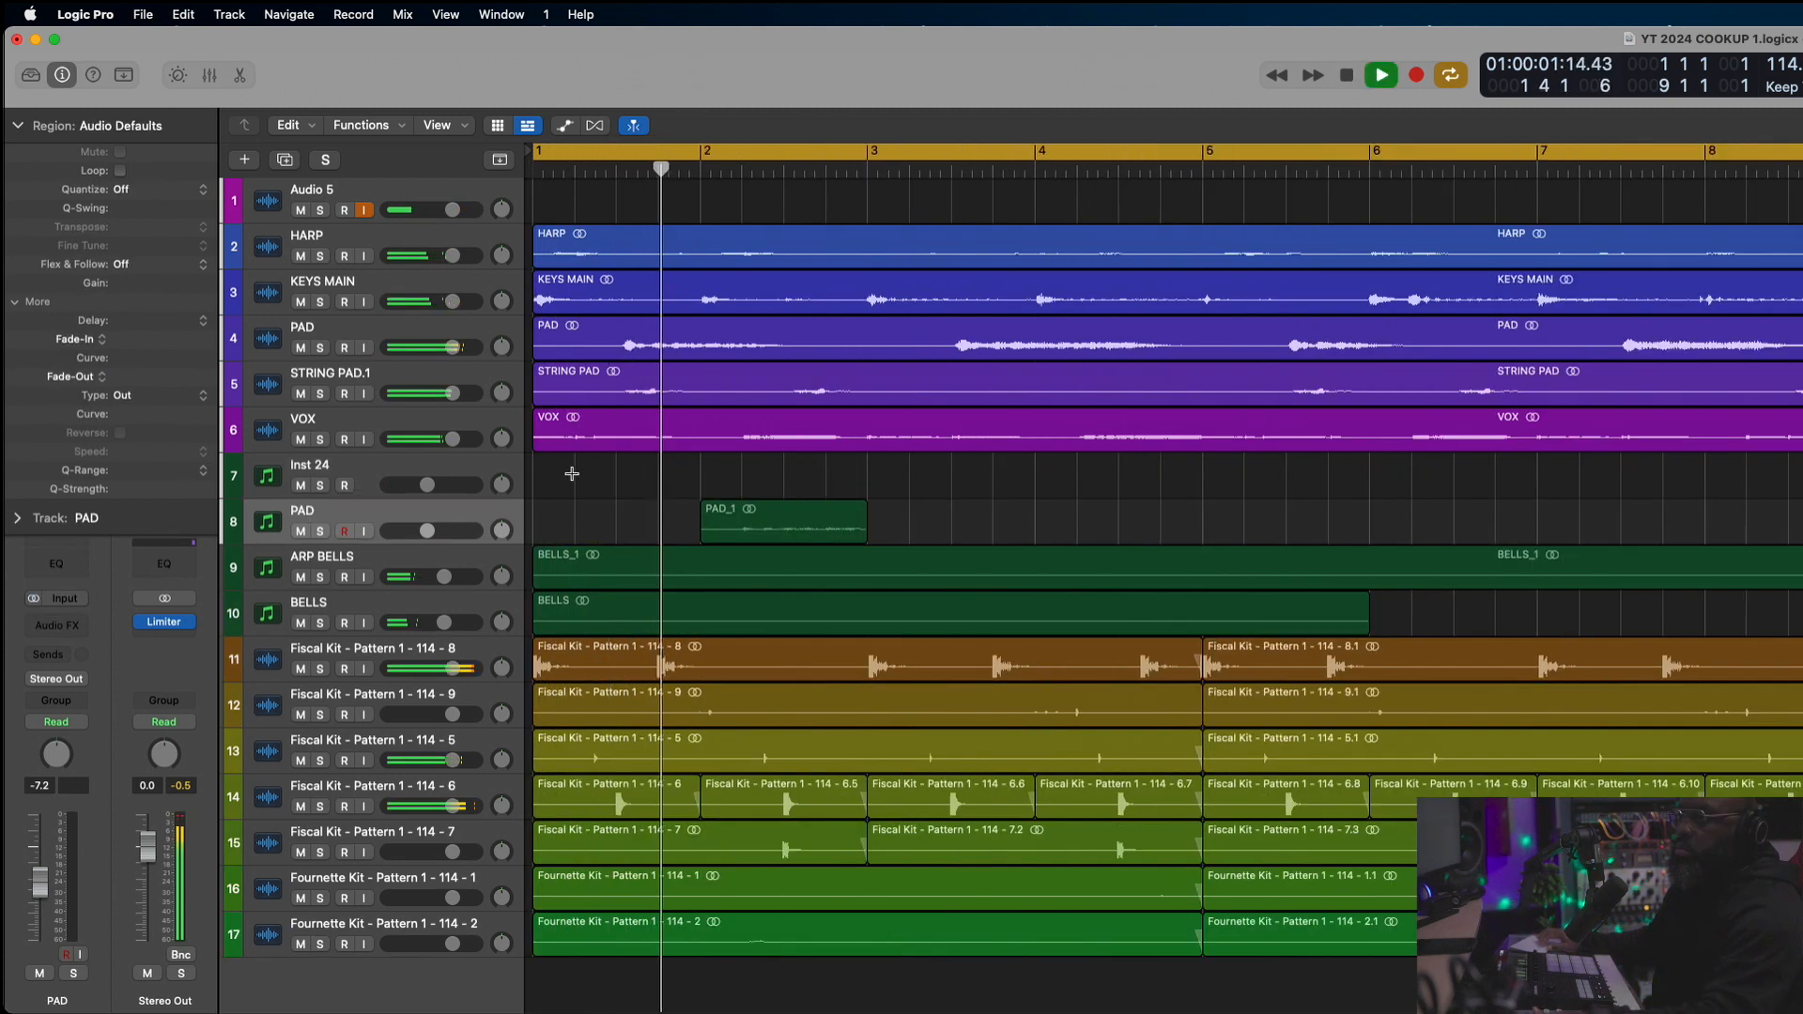
key("super+Right")
key("super+Down")
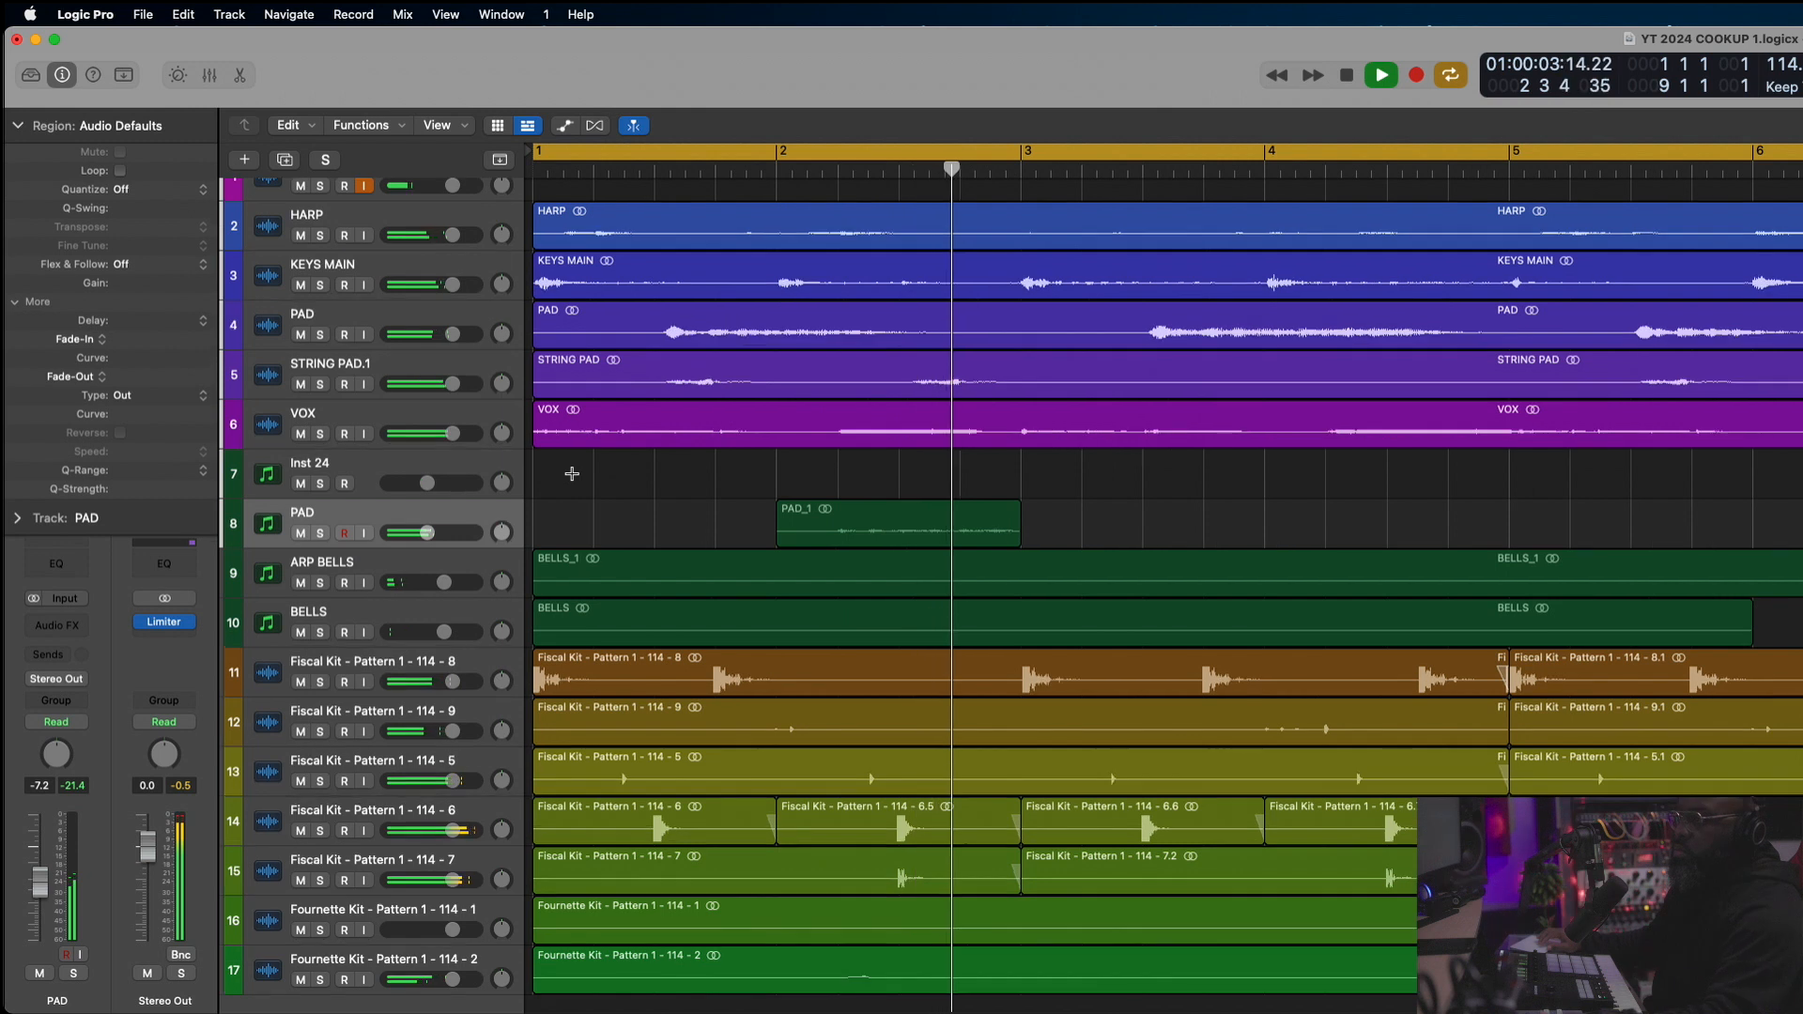
key("super+Down")
key("super+Down")
key("super+Down")
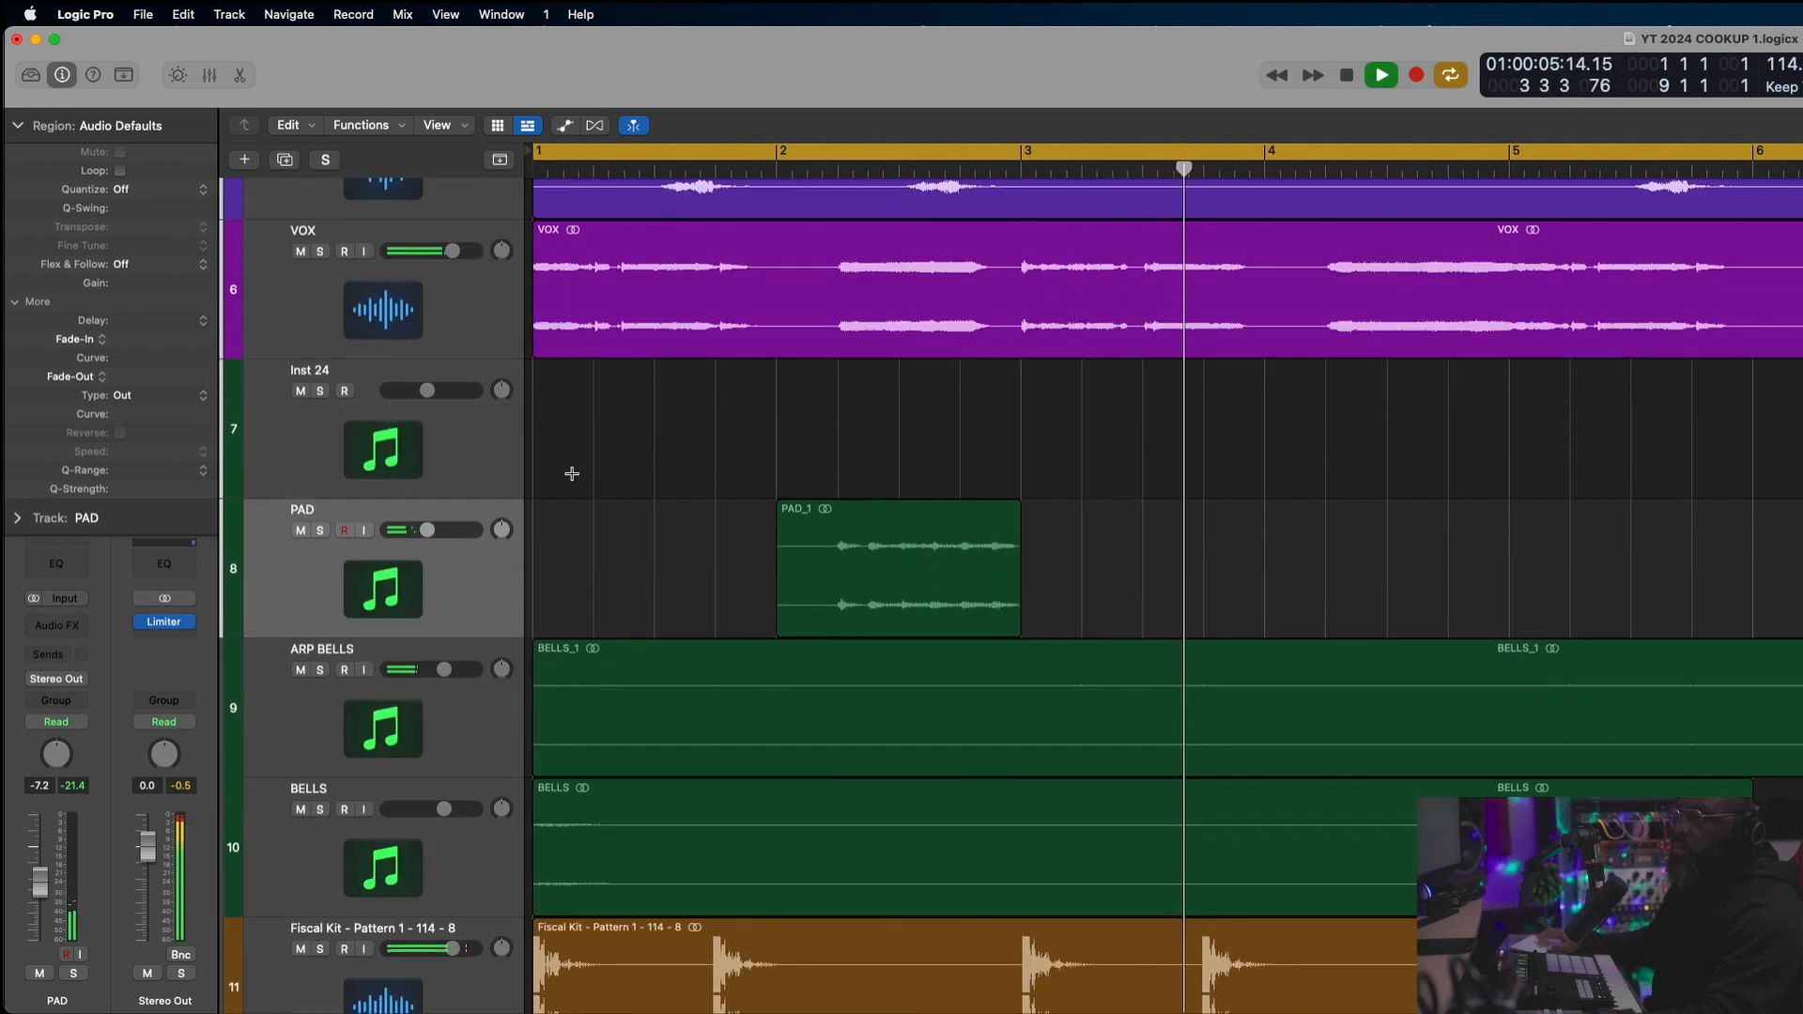
key("super+Down")
key("super+Right")
key("super+Right")
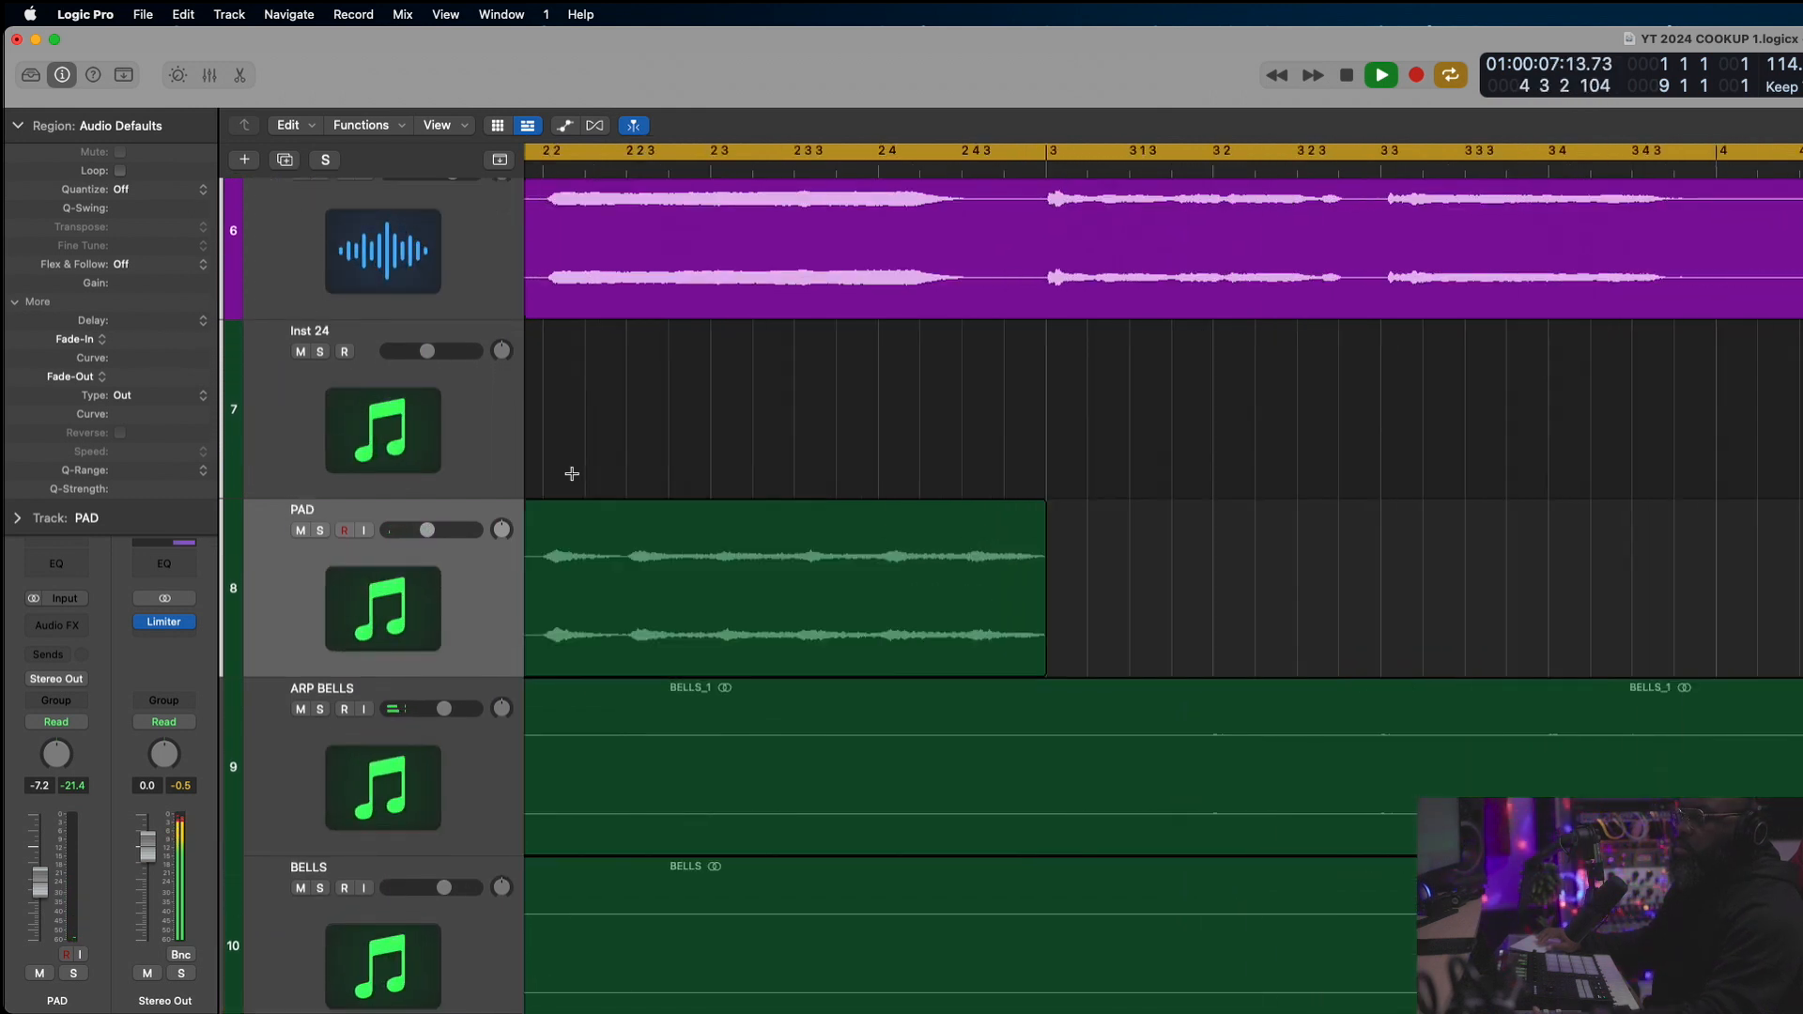
scroll(754, 513, "left", 8)
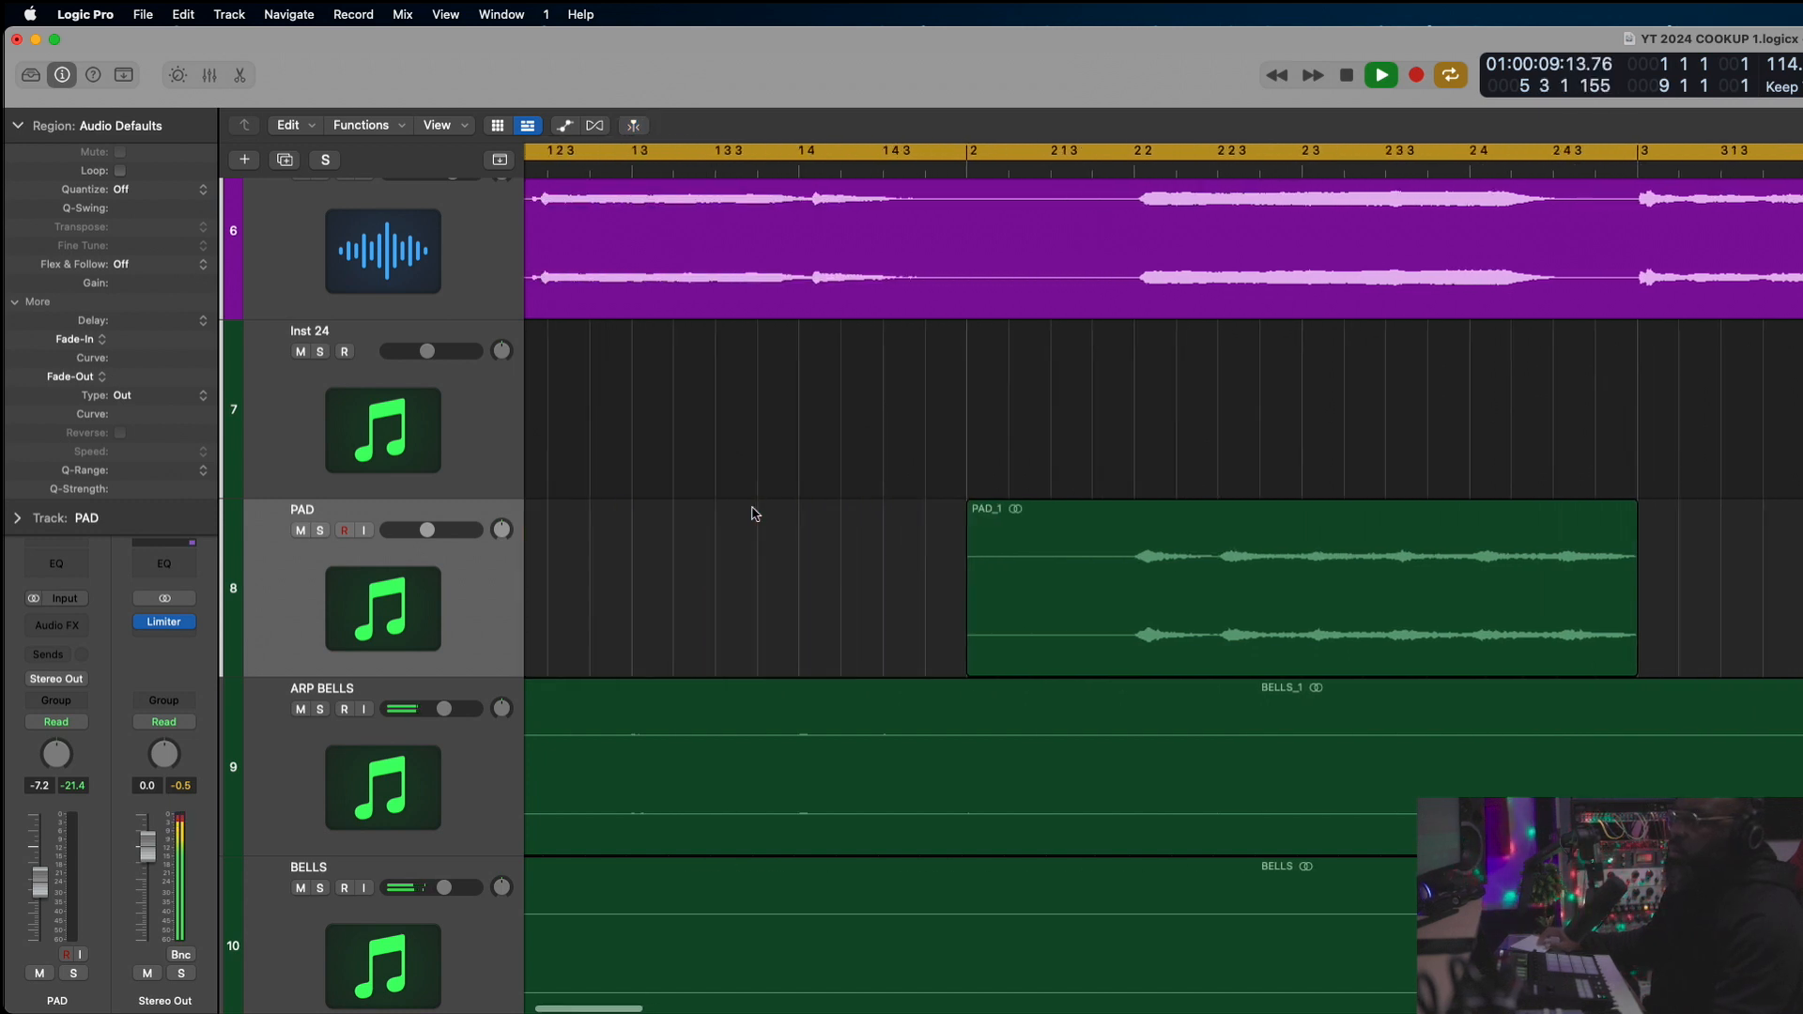
key("space")
key("space")
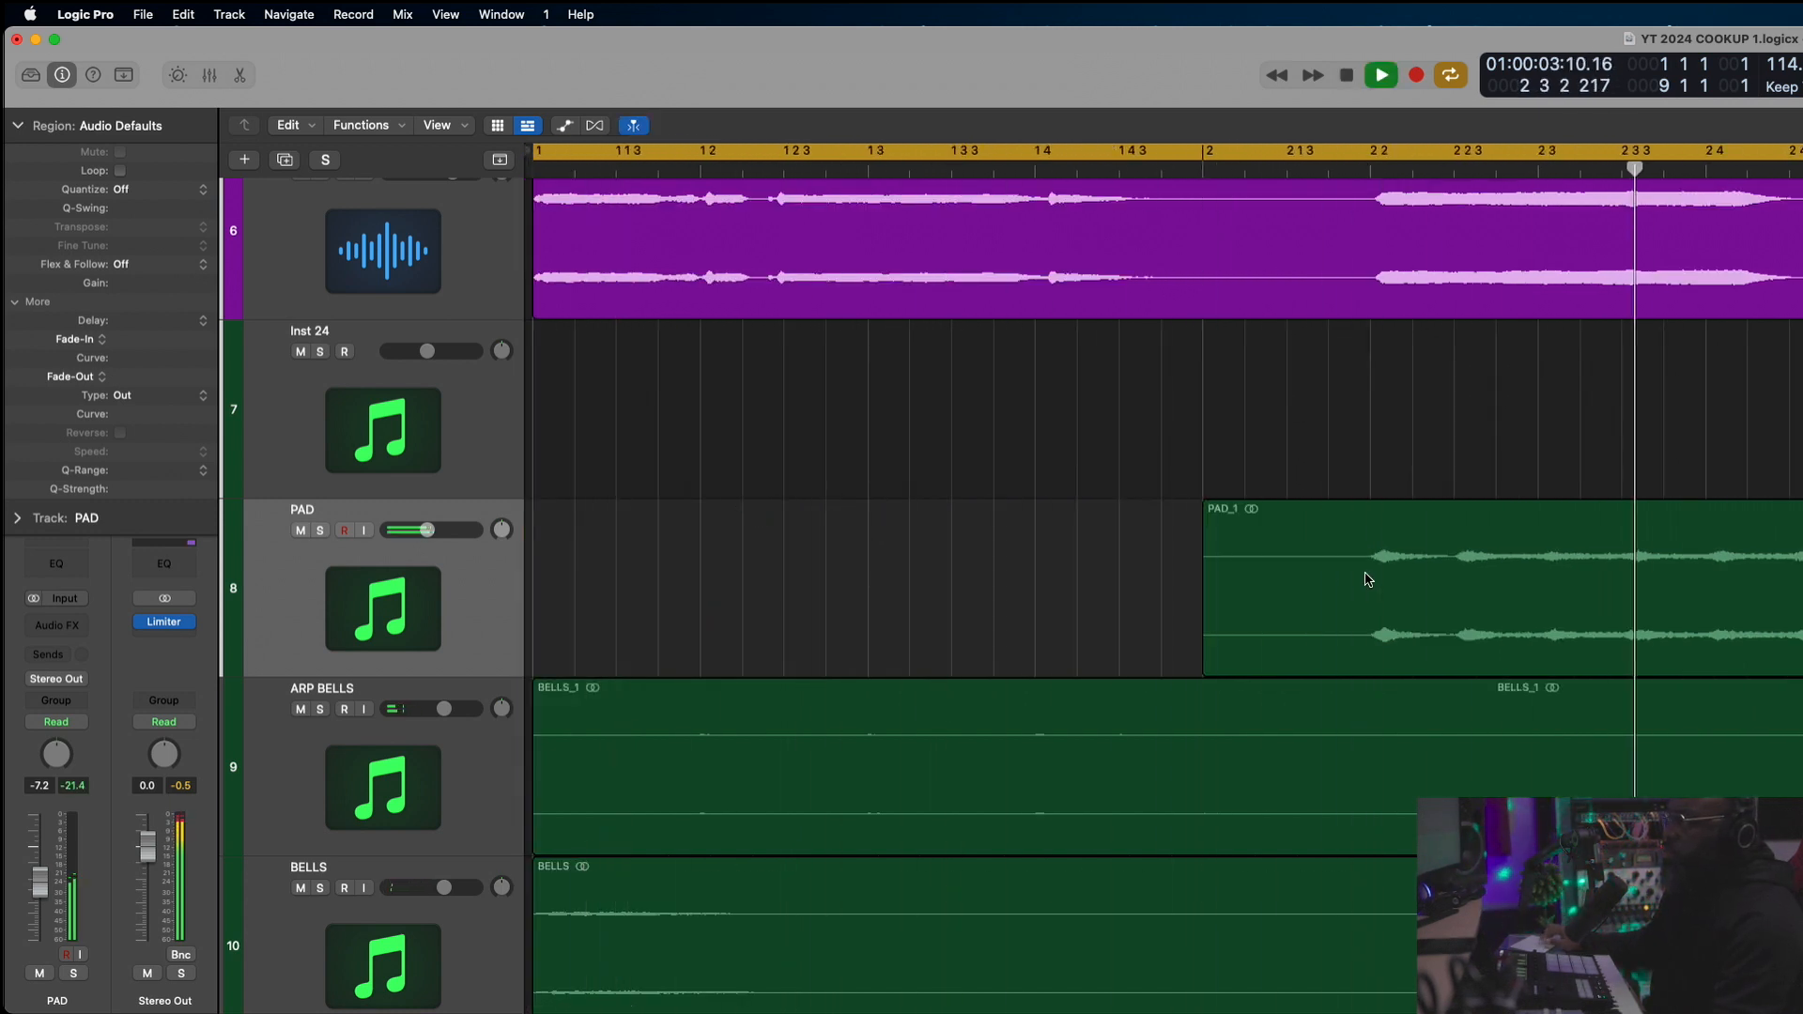
left_click(1296, 562)
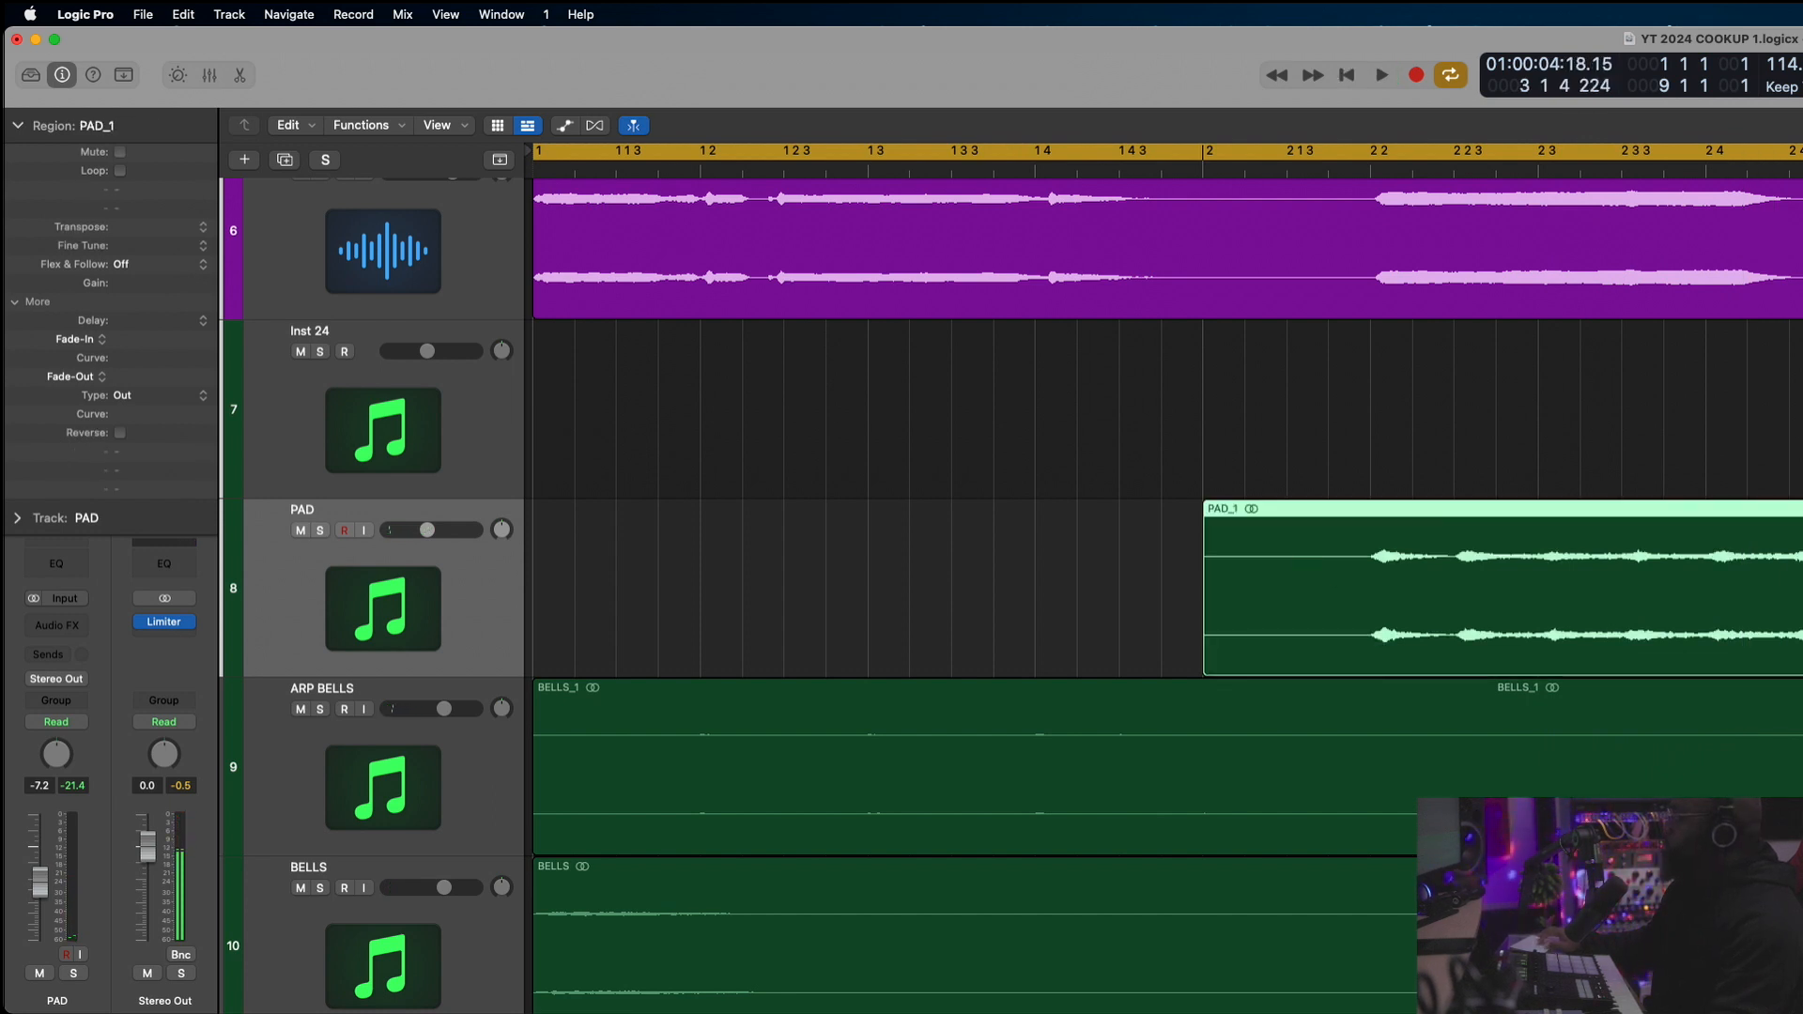
left_click_drag(1395, 553, 1402, 554)
key("space")
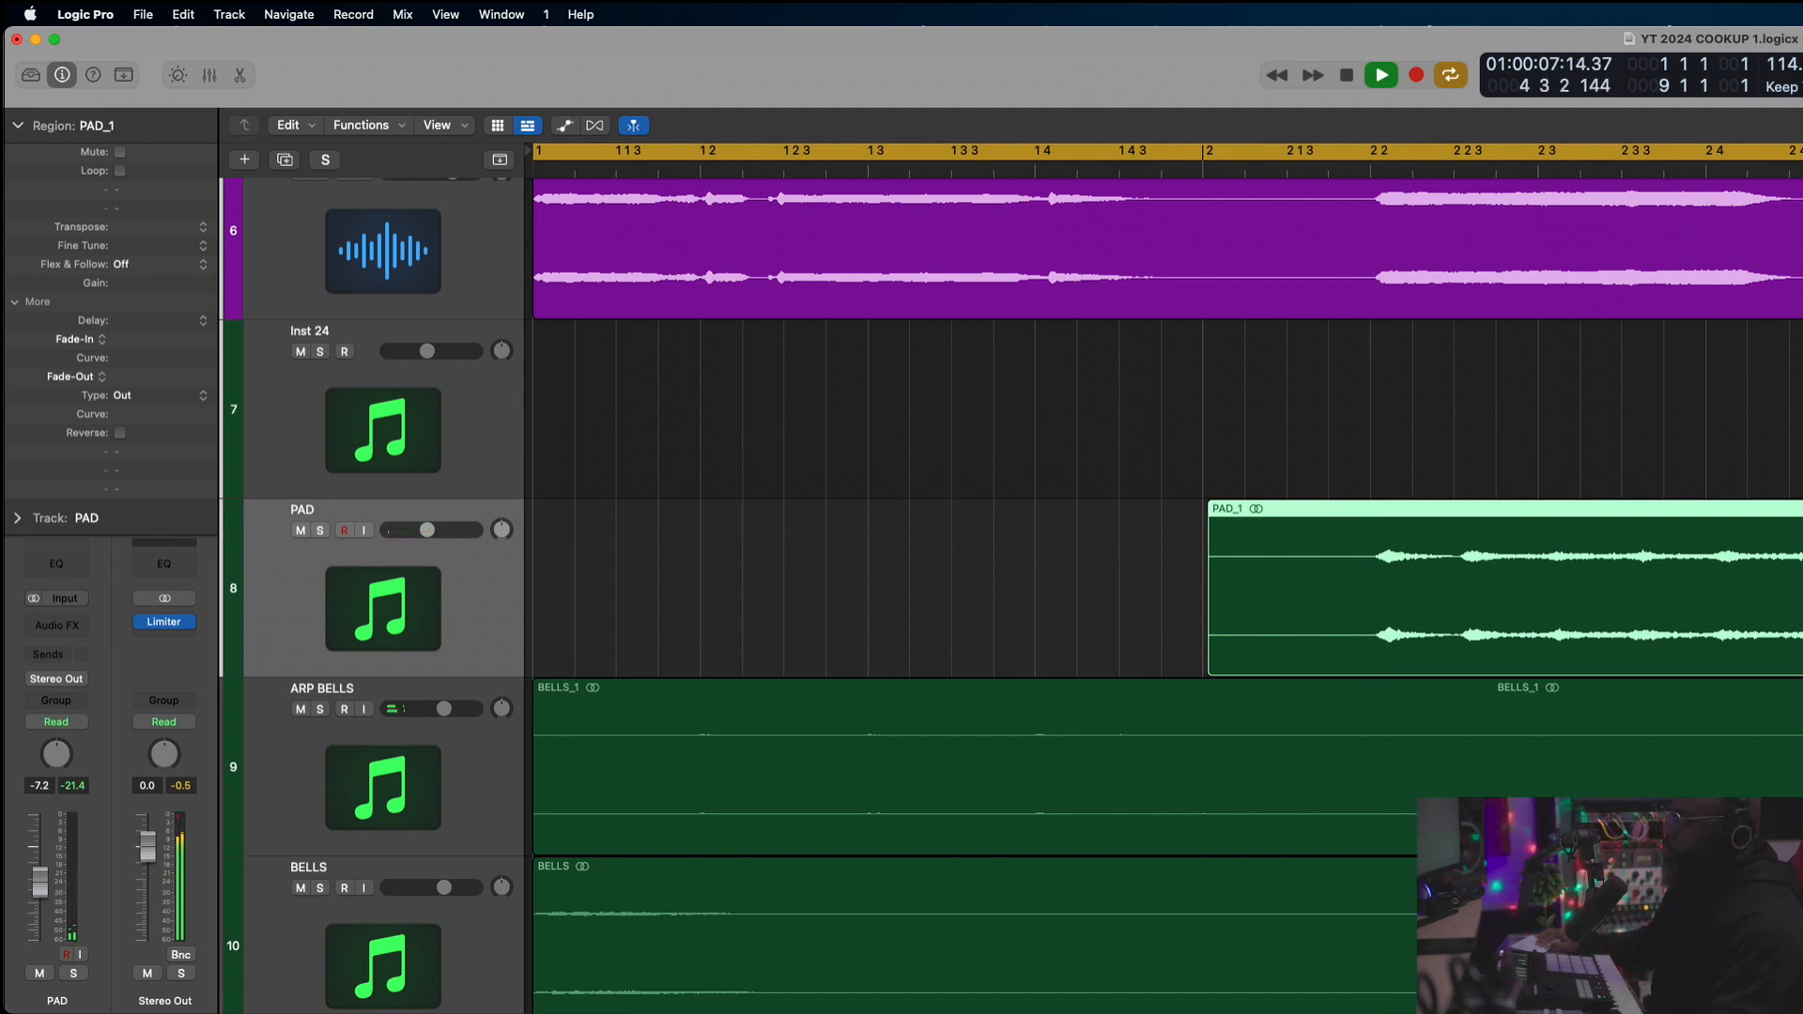
key("super+Left")
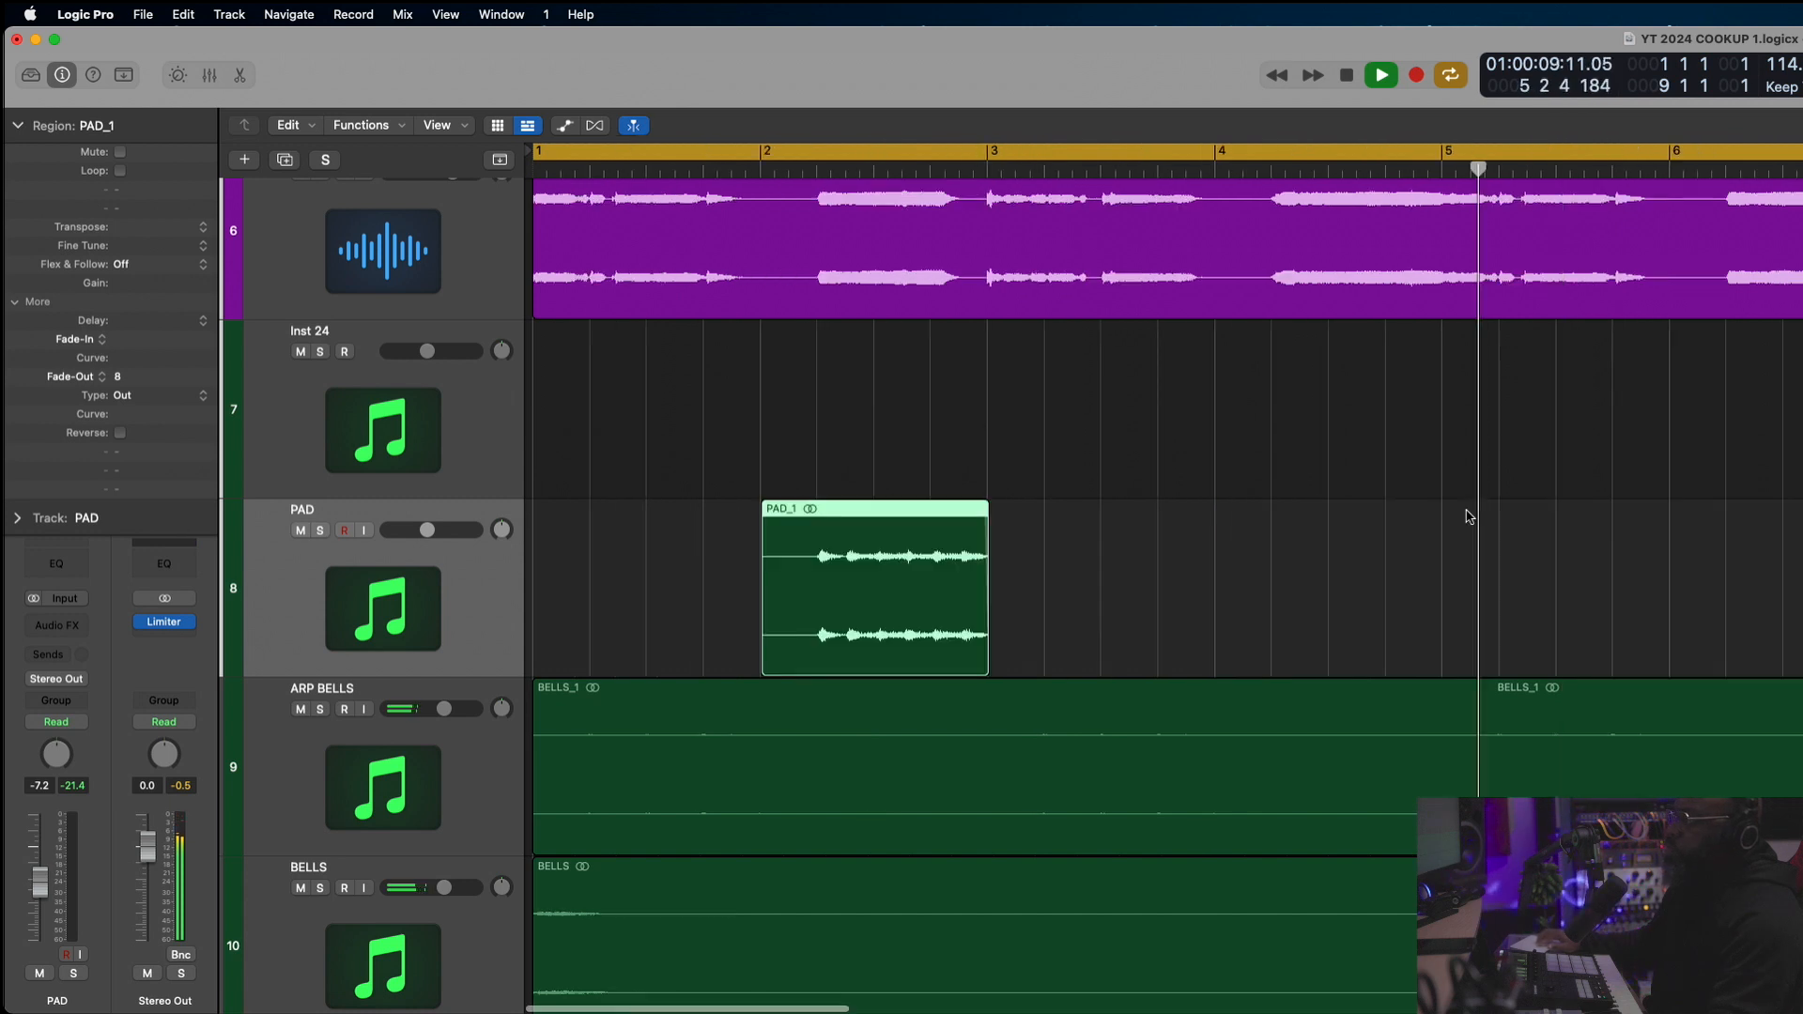
key("space")
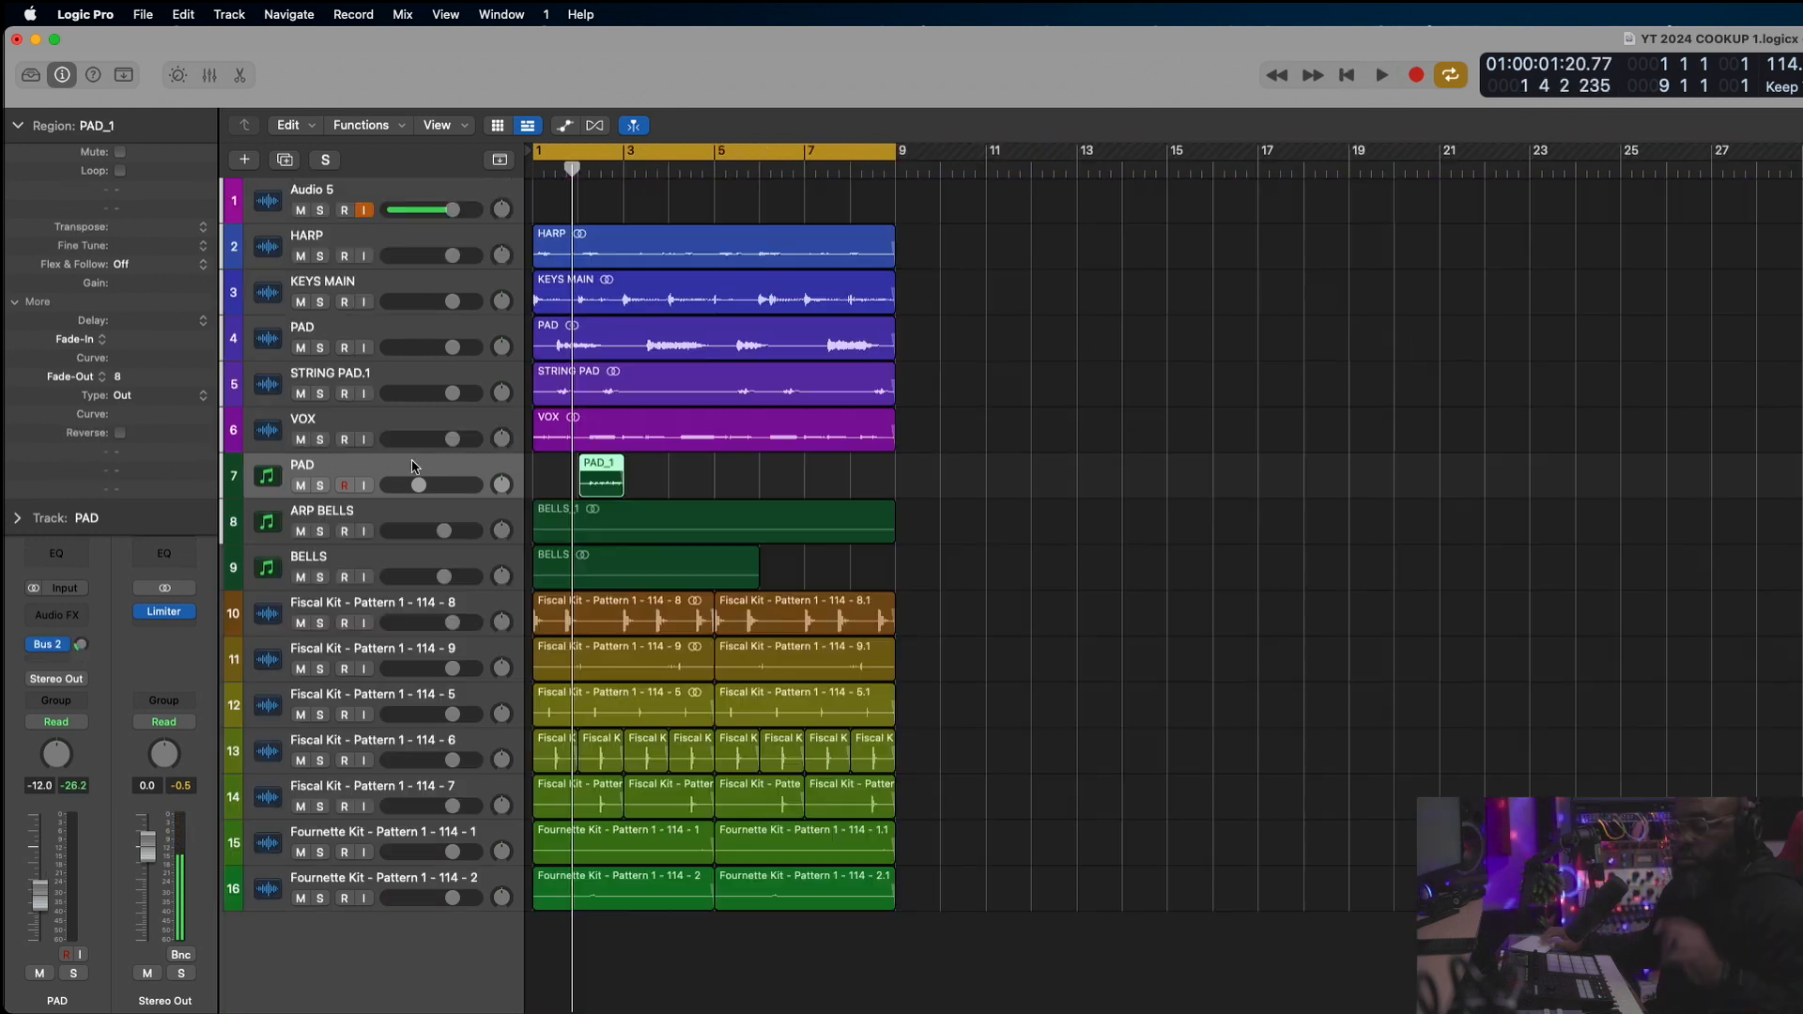
Record a bass part over bars 1 to 9 on Inst 1 using the FIRETRACKS MOOG preset, and close the Subsequent 37 editor
key("b")
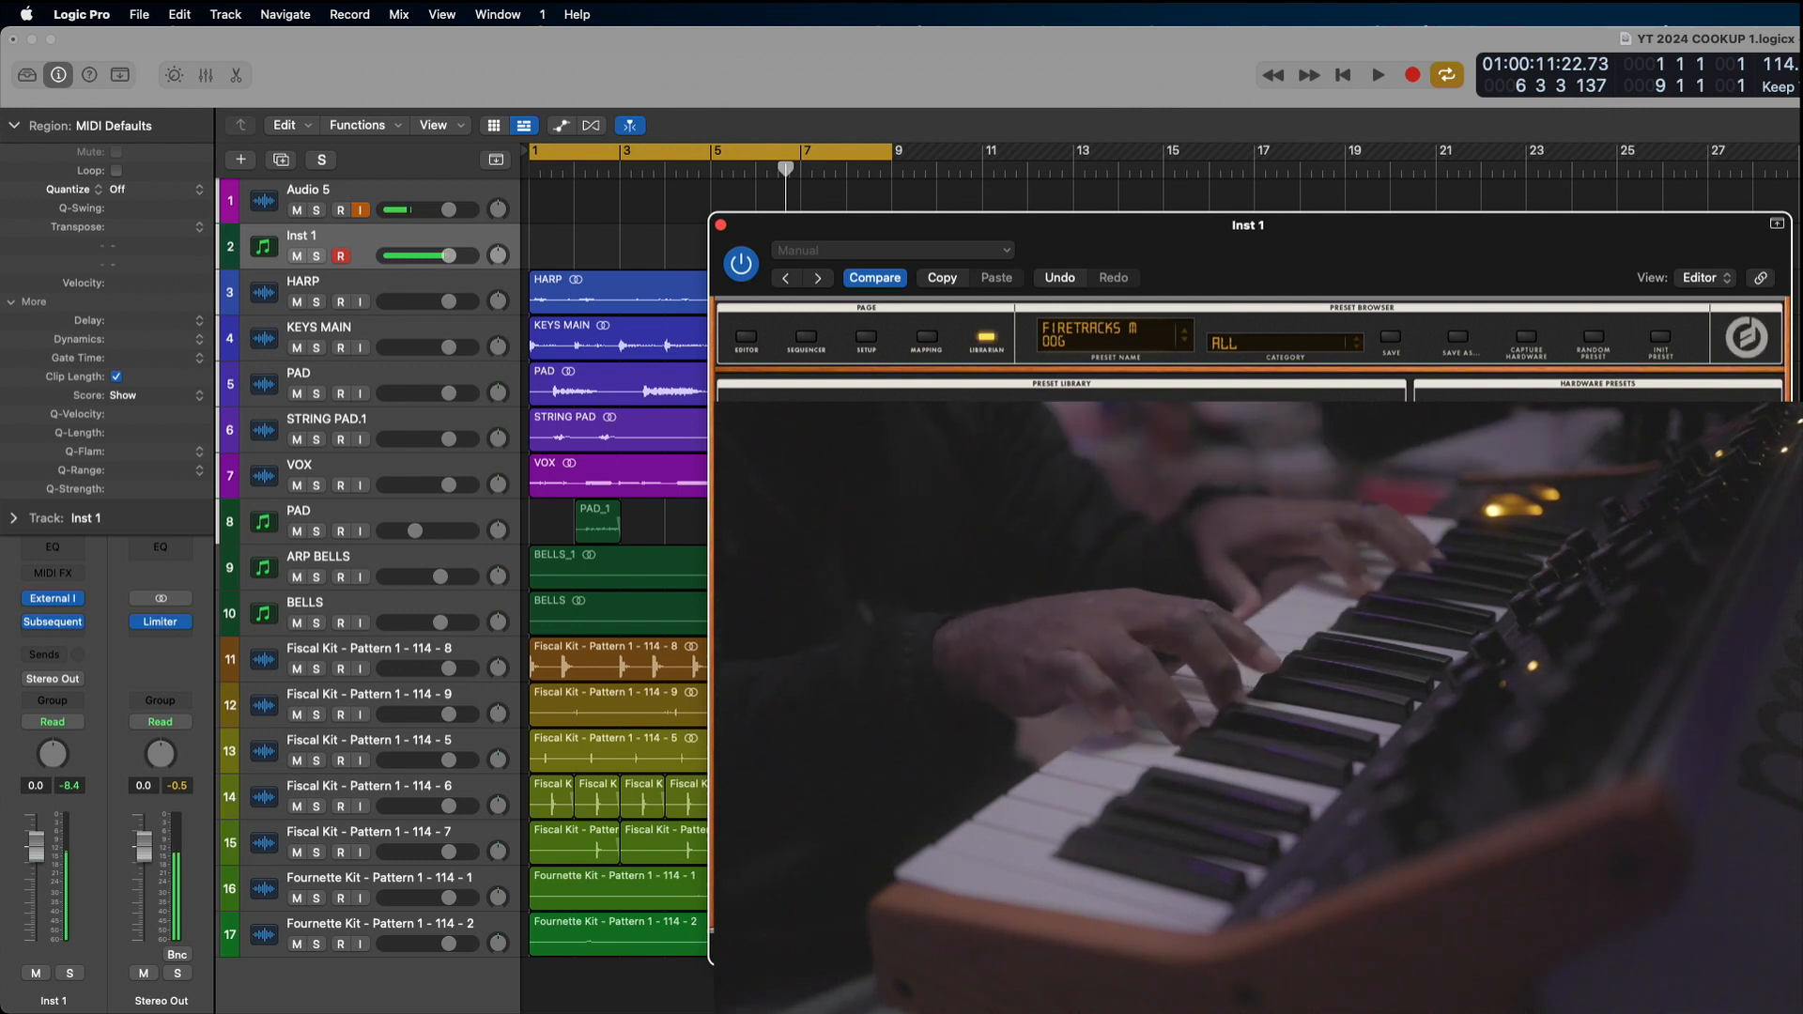
key("space")
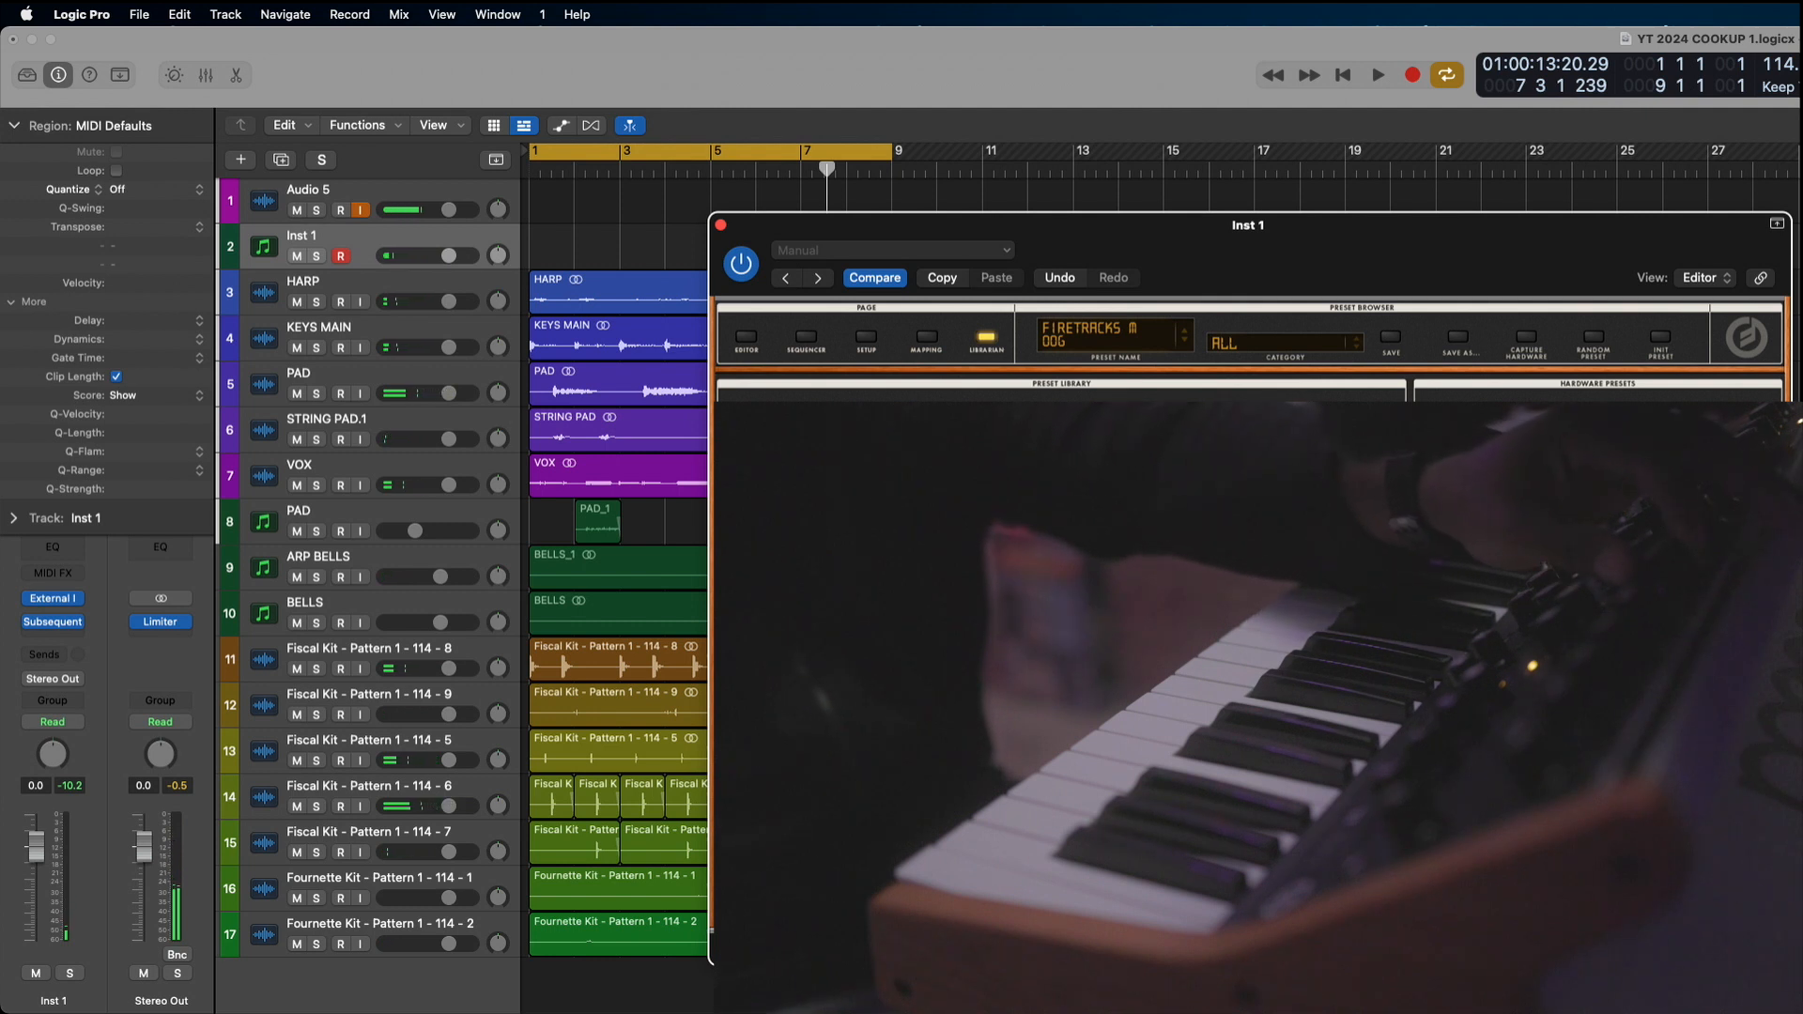
key("r")
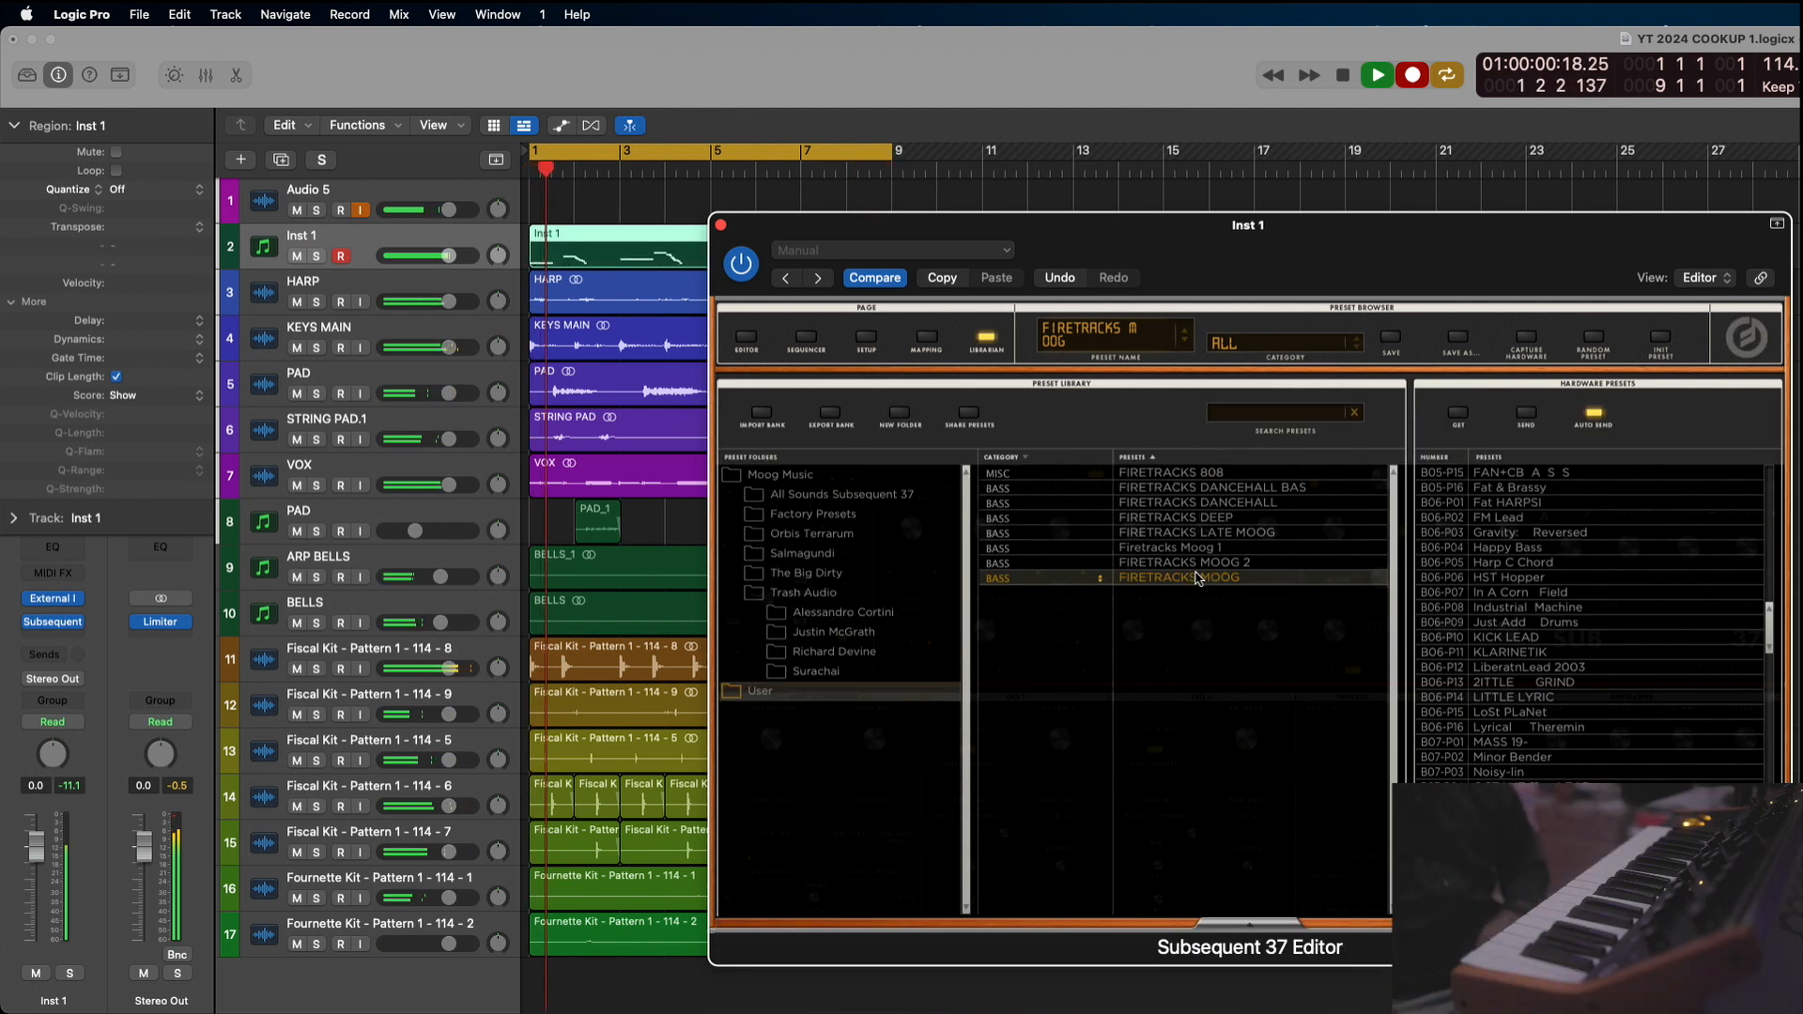
key("space")
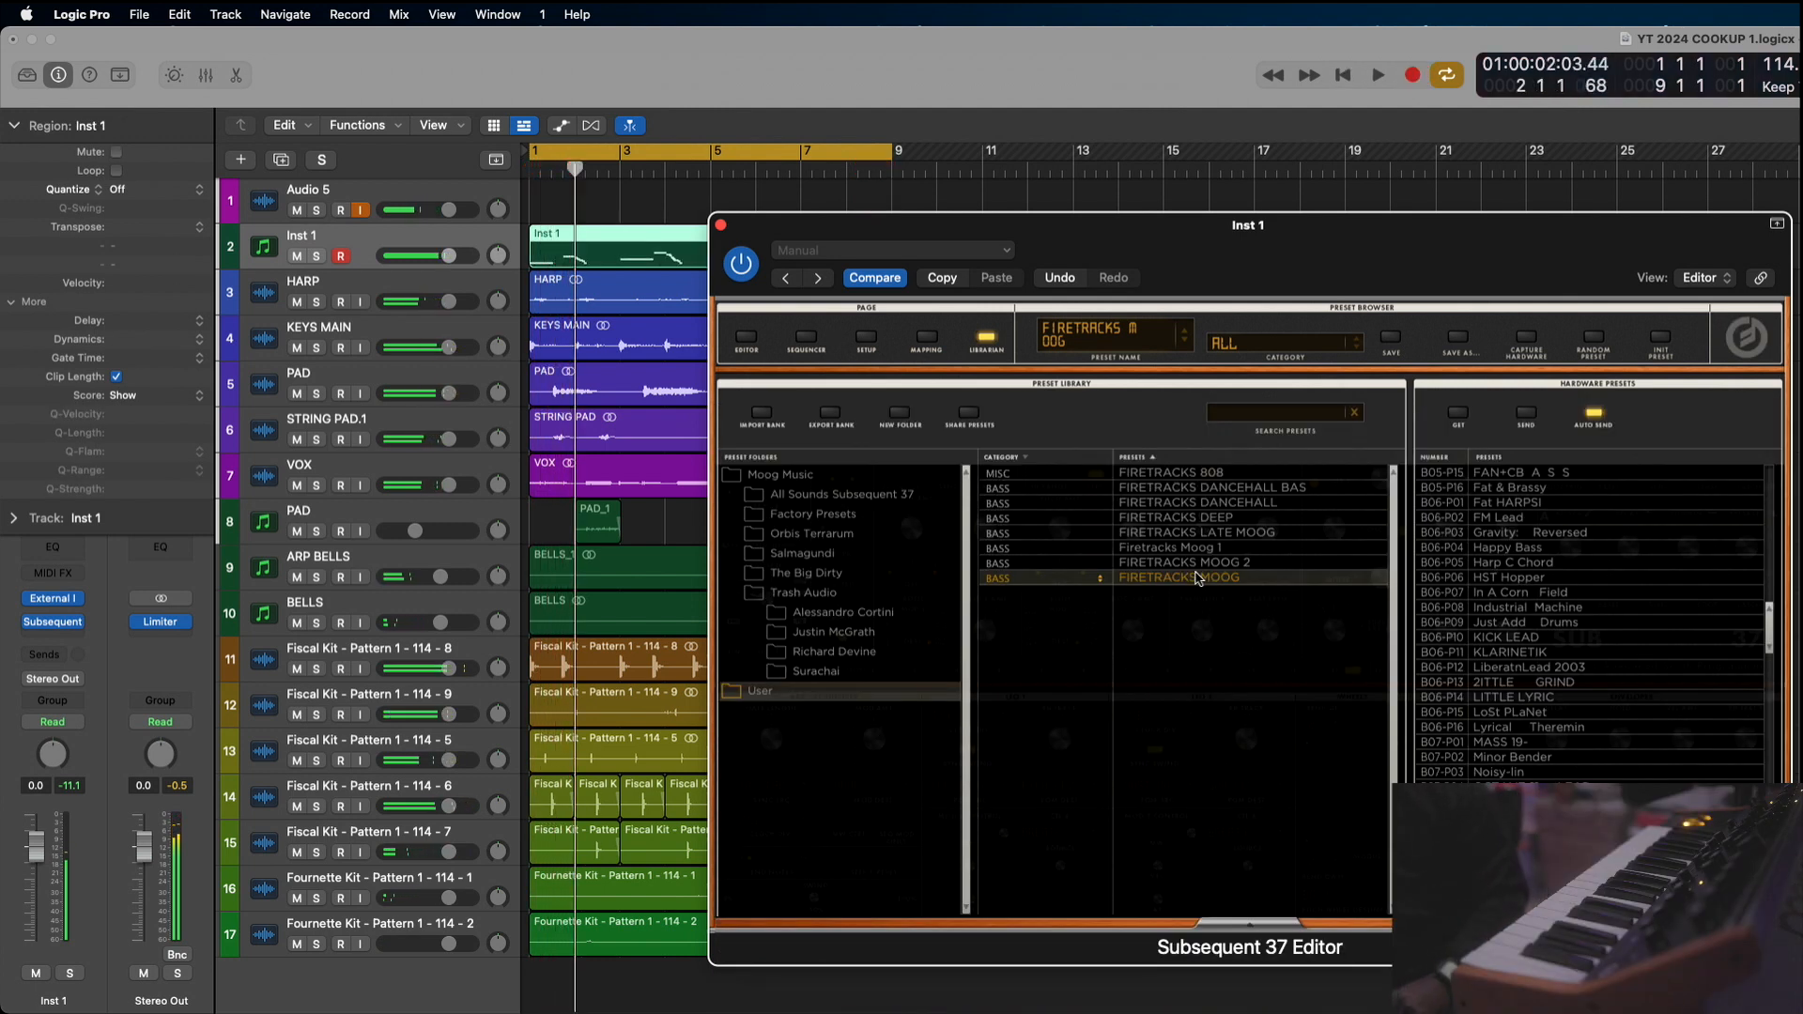
left_click(721, 225)
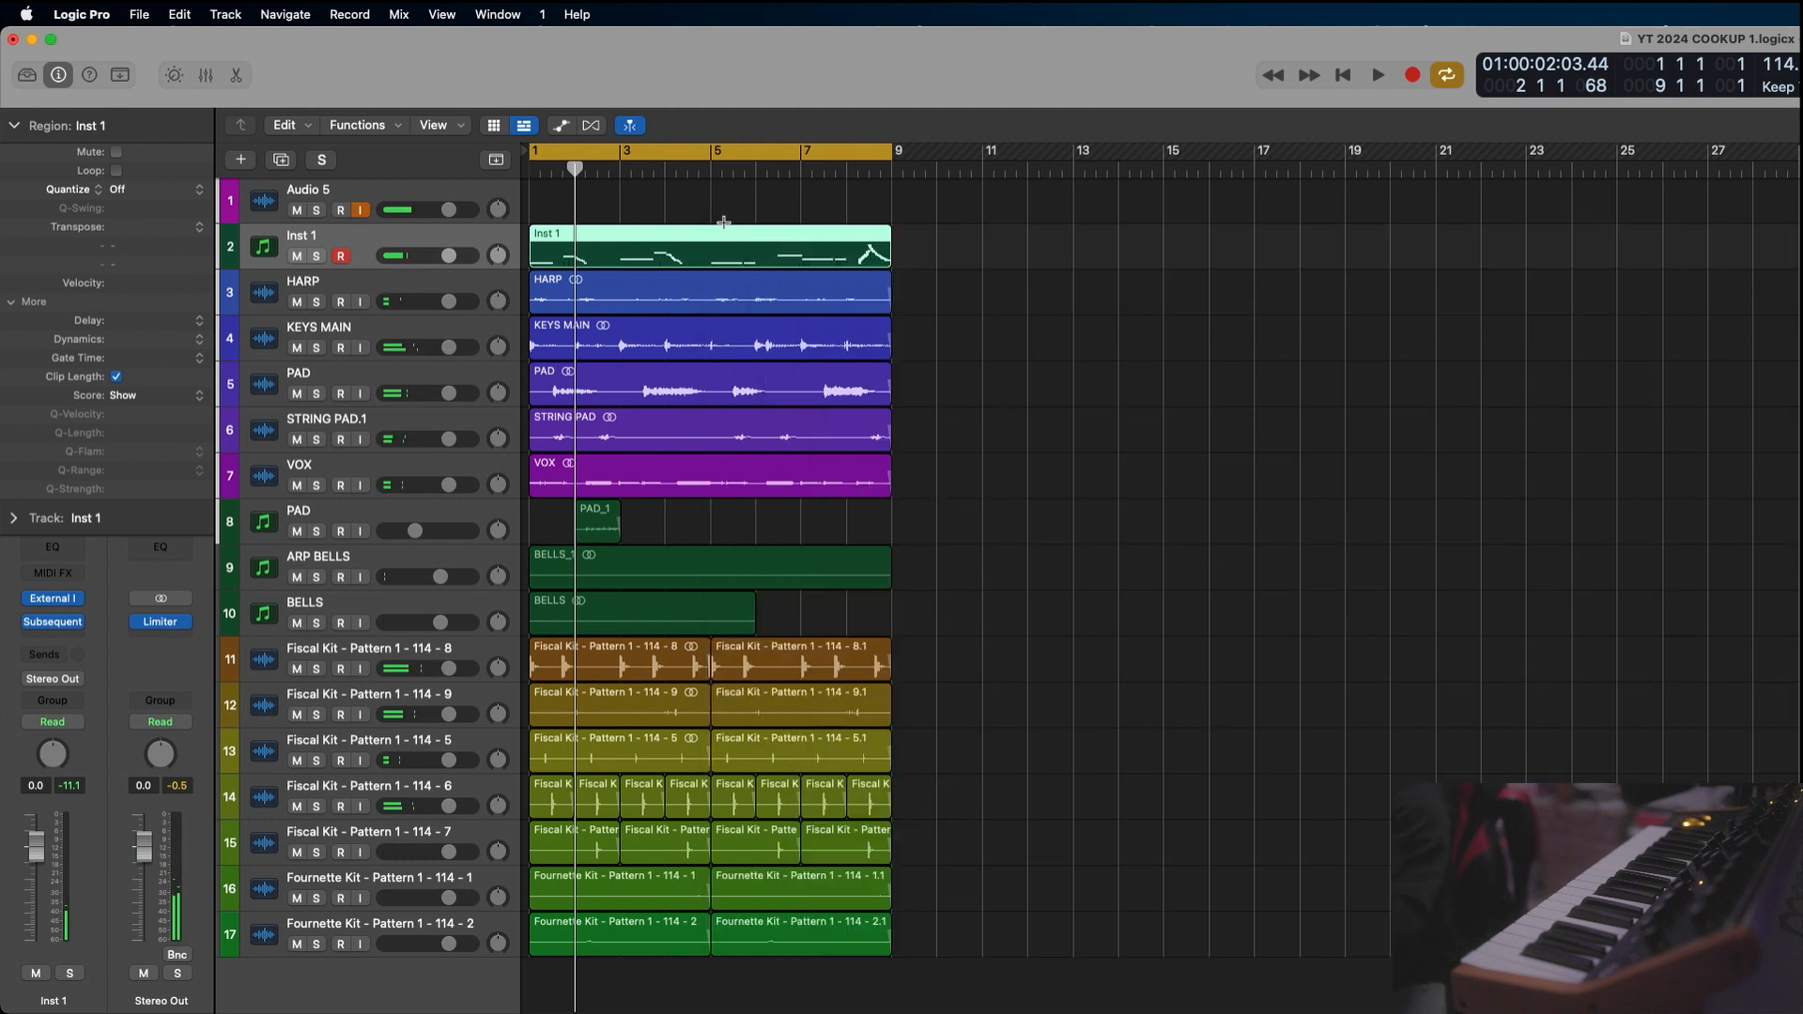
Play the arrangement and open the Inst 1 region in the Piano Roll, magnified enough to inspect its opening notes
key("space")
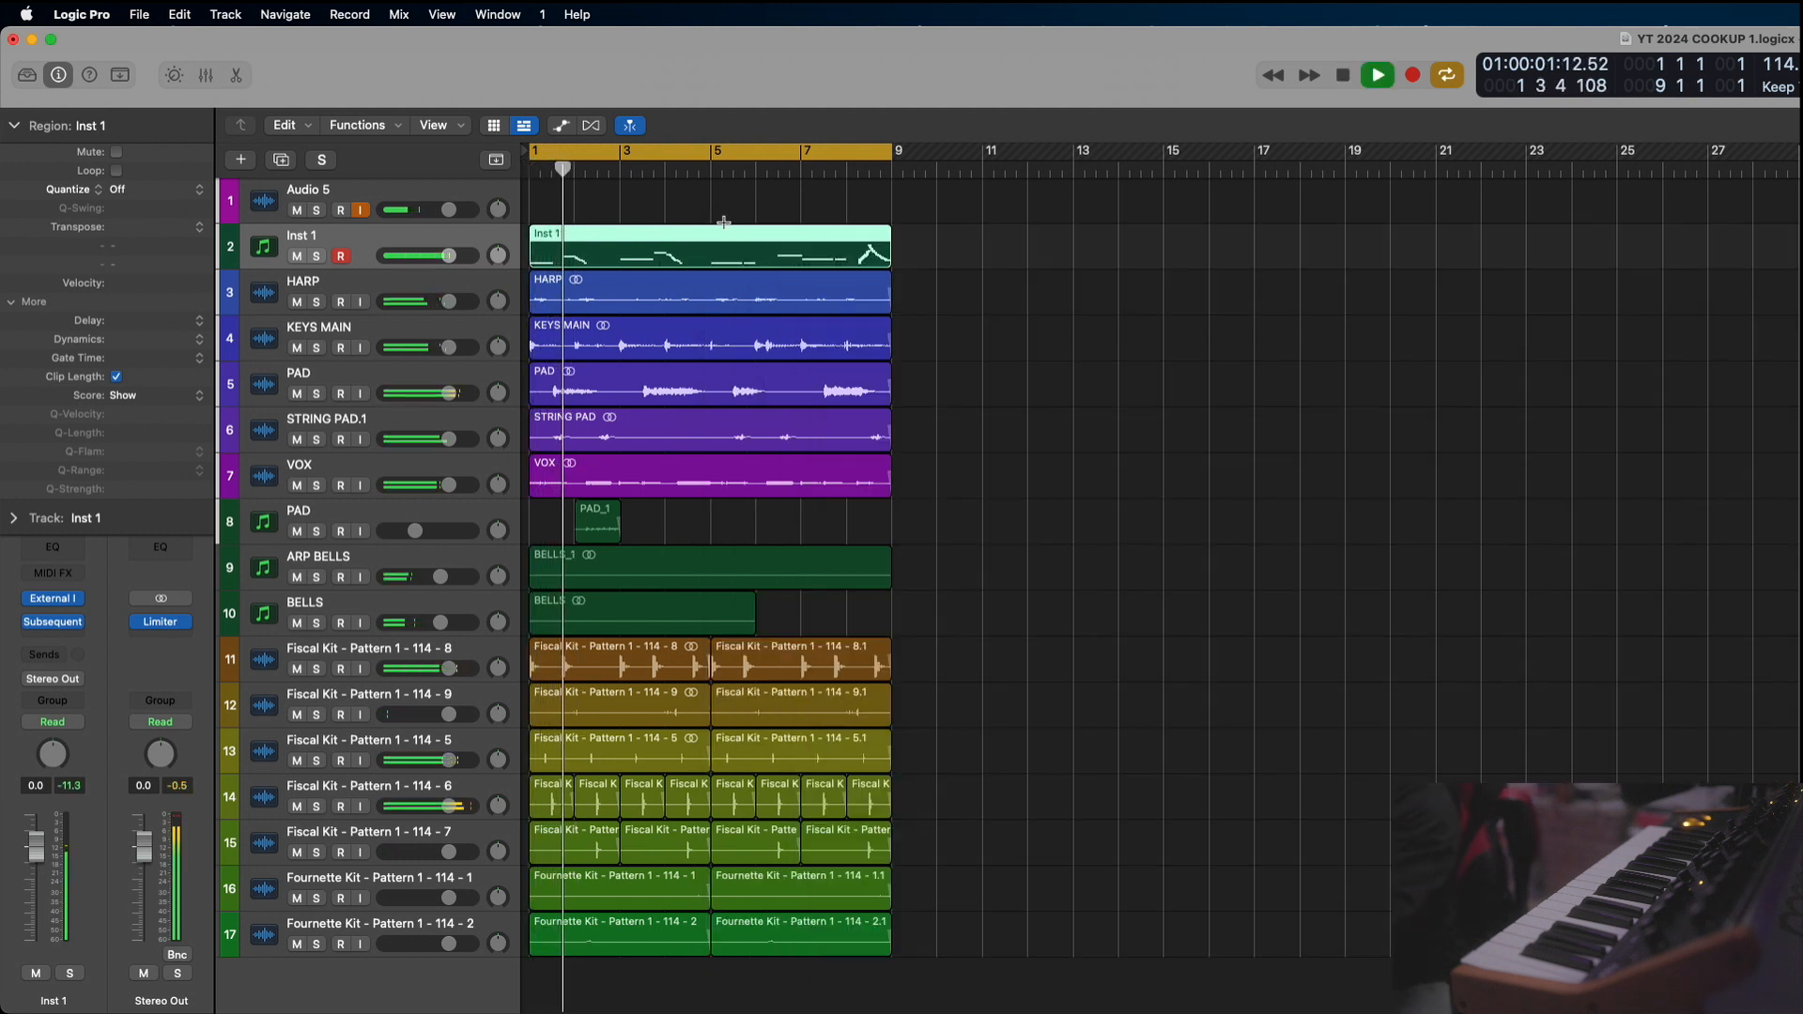
double_click(678, 241)
key("super+Left")
key("super+Left")
key("super+Left")
key("super+Left")
key("super+Left")
key("super+Left")
key("super+Left")
key("super+Left")
key("super+Left")
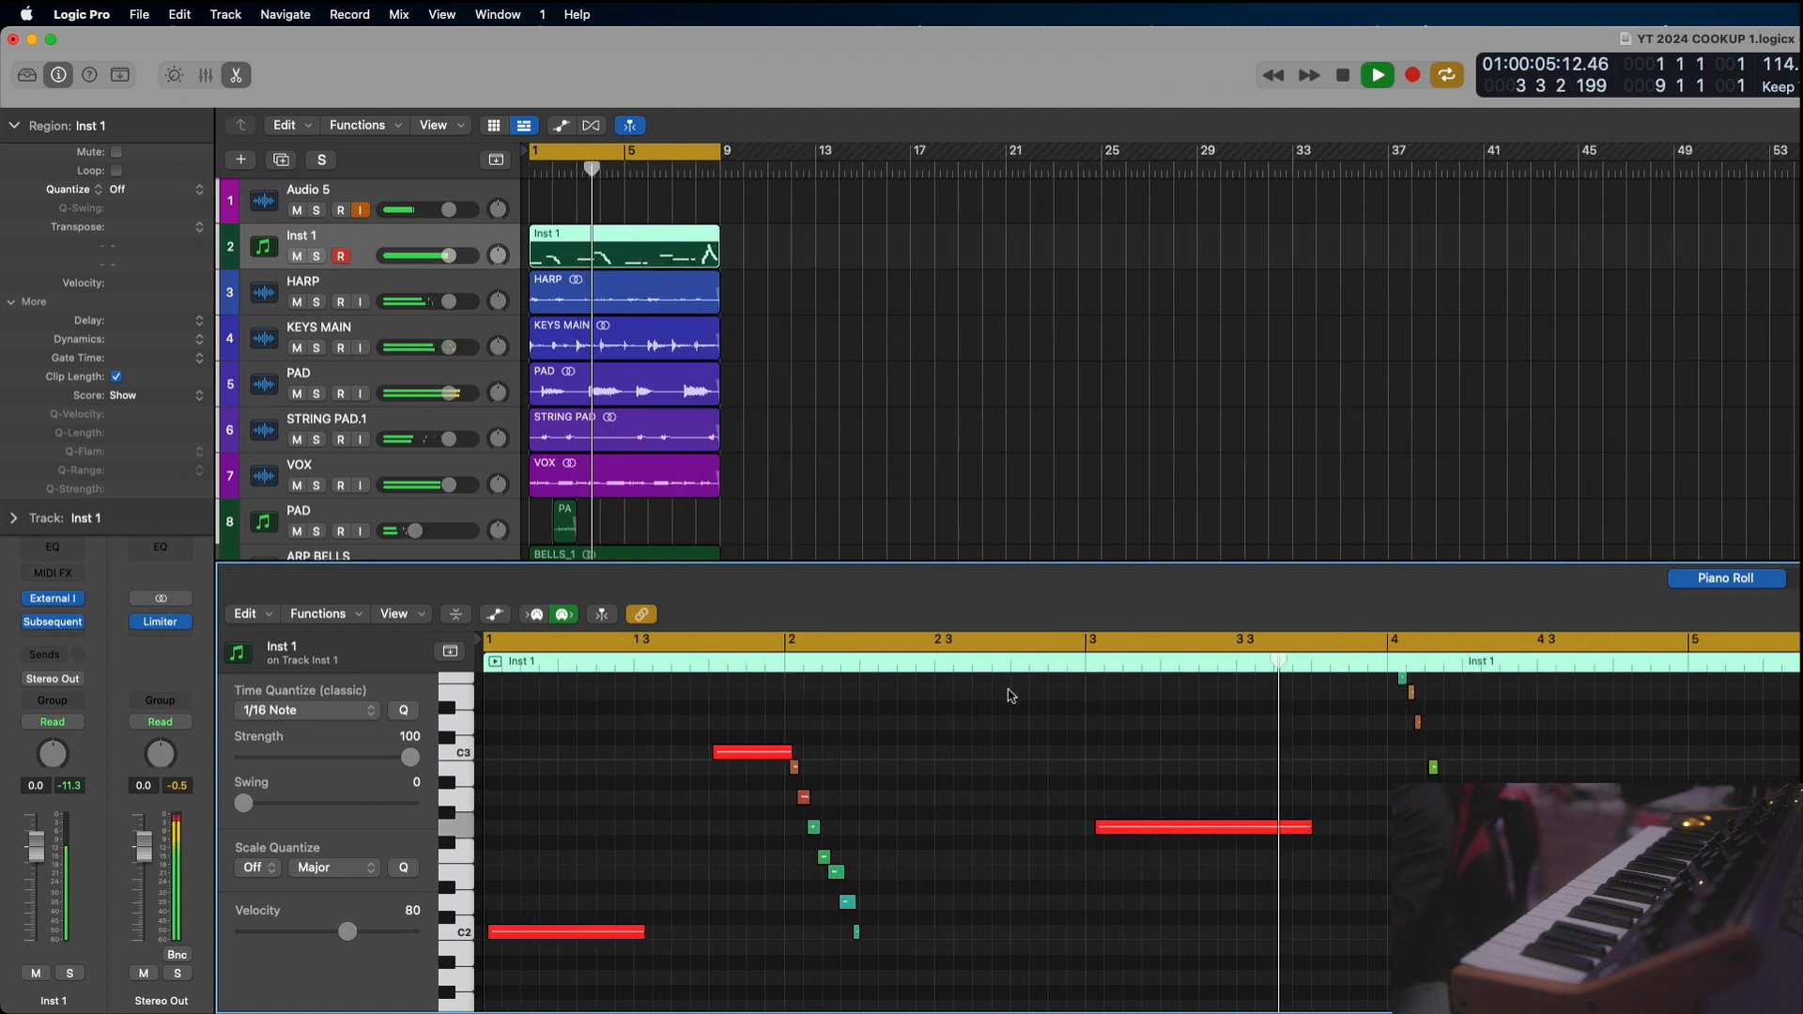
Enlarge the Piano Roll and examine the Inst 1 notes through bar 9, including the fast runs before bars 5 and 9
key("super+Right")
key("super+Right")
key("super+Right")
key("super+Right")
key("super+Right")
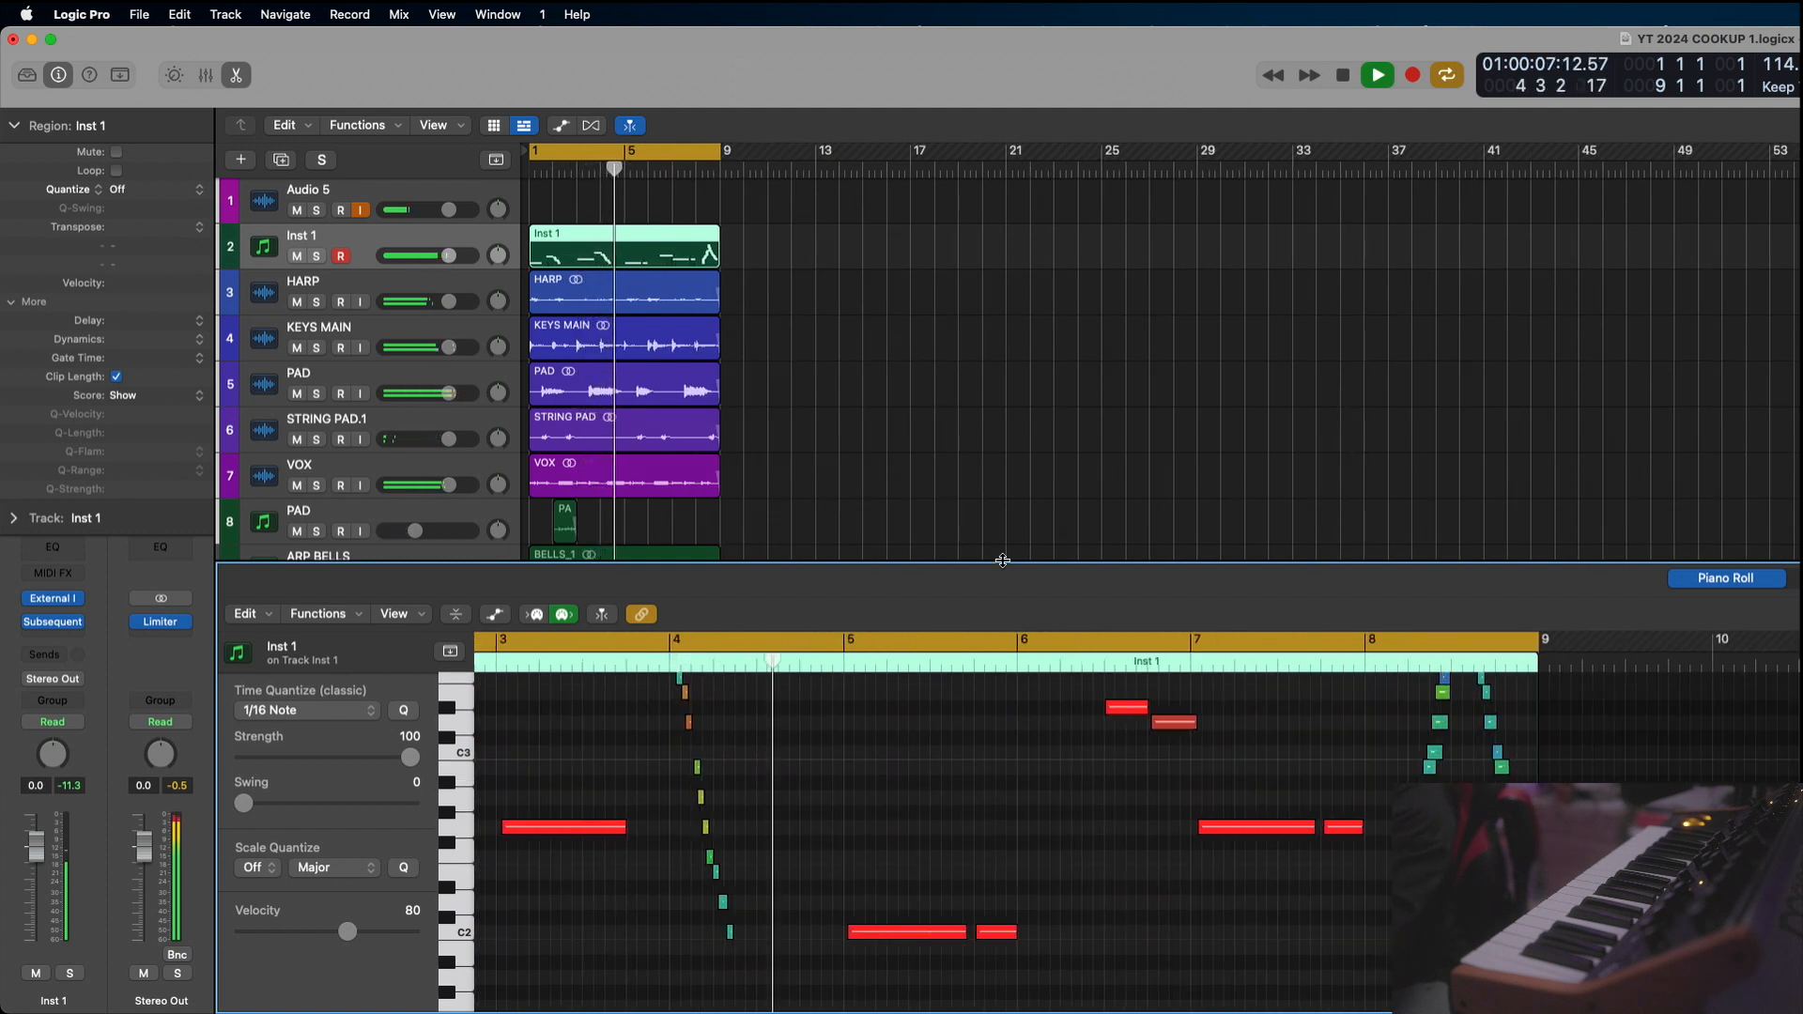
left_click_drag(1003, 560, 998, 160)
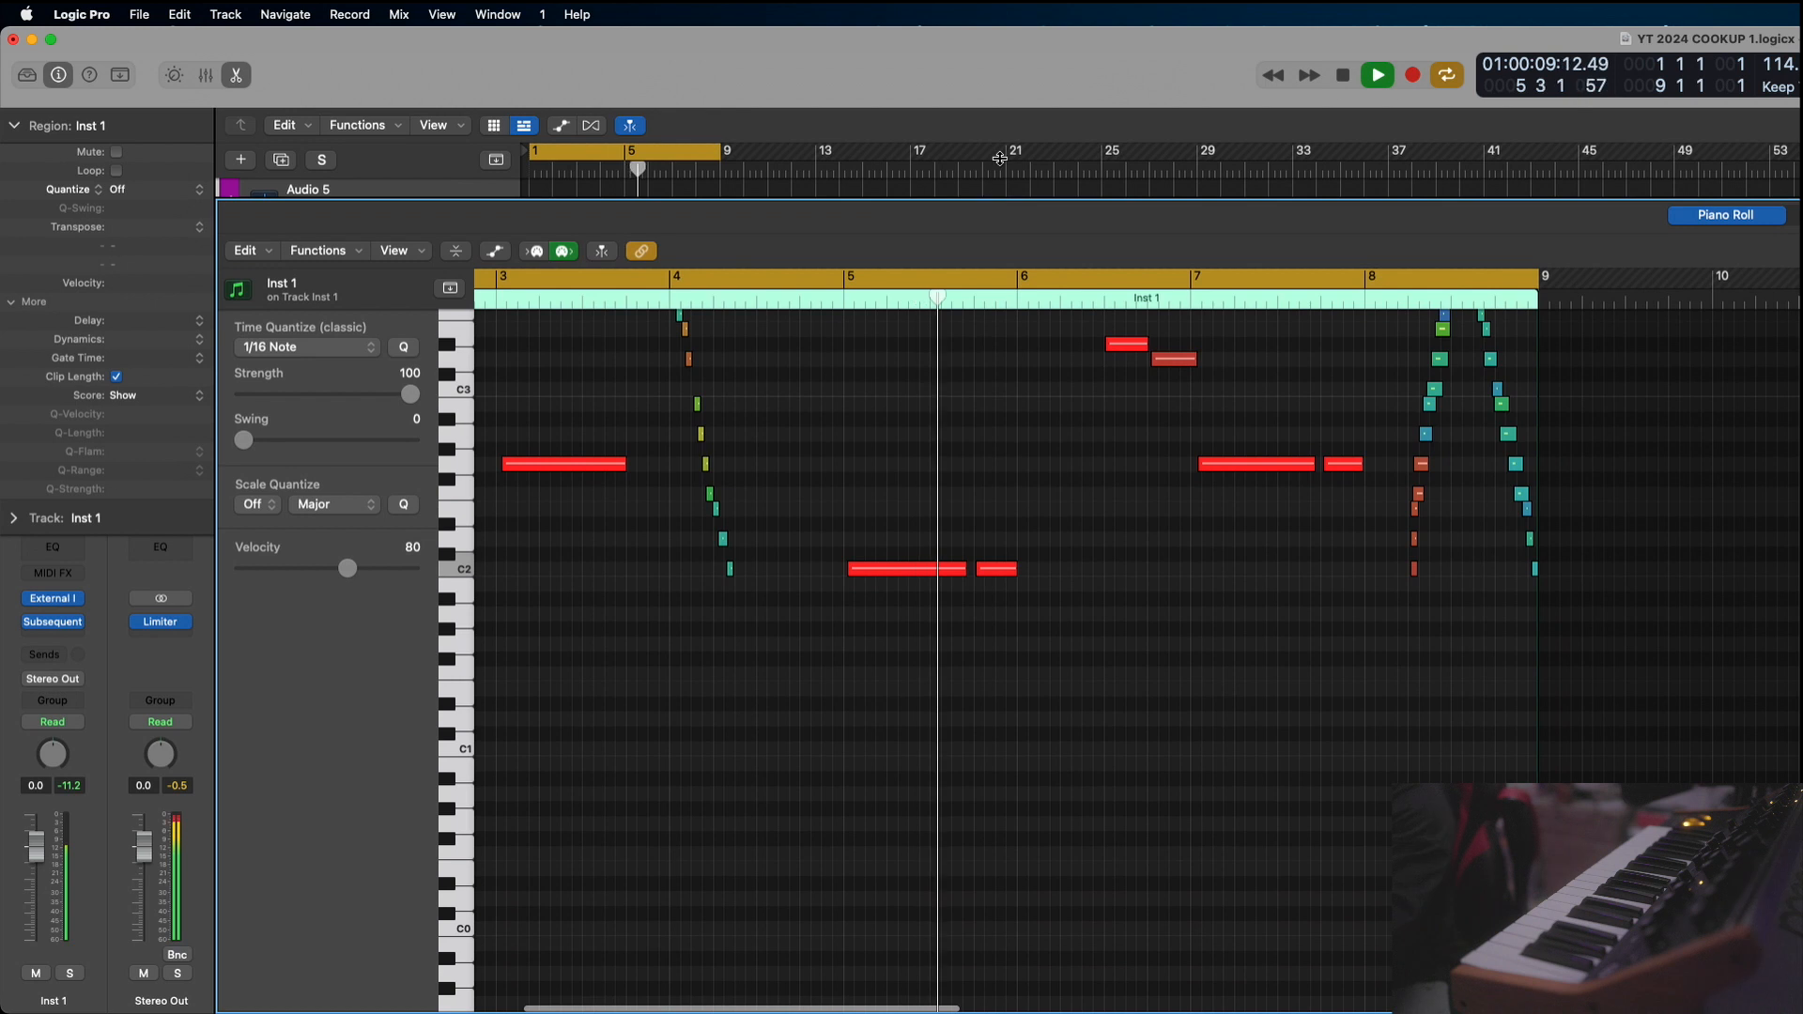
scroll(1040, 540, "up", 5)
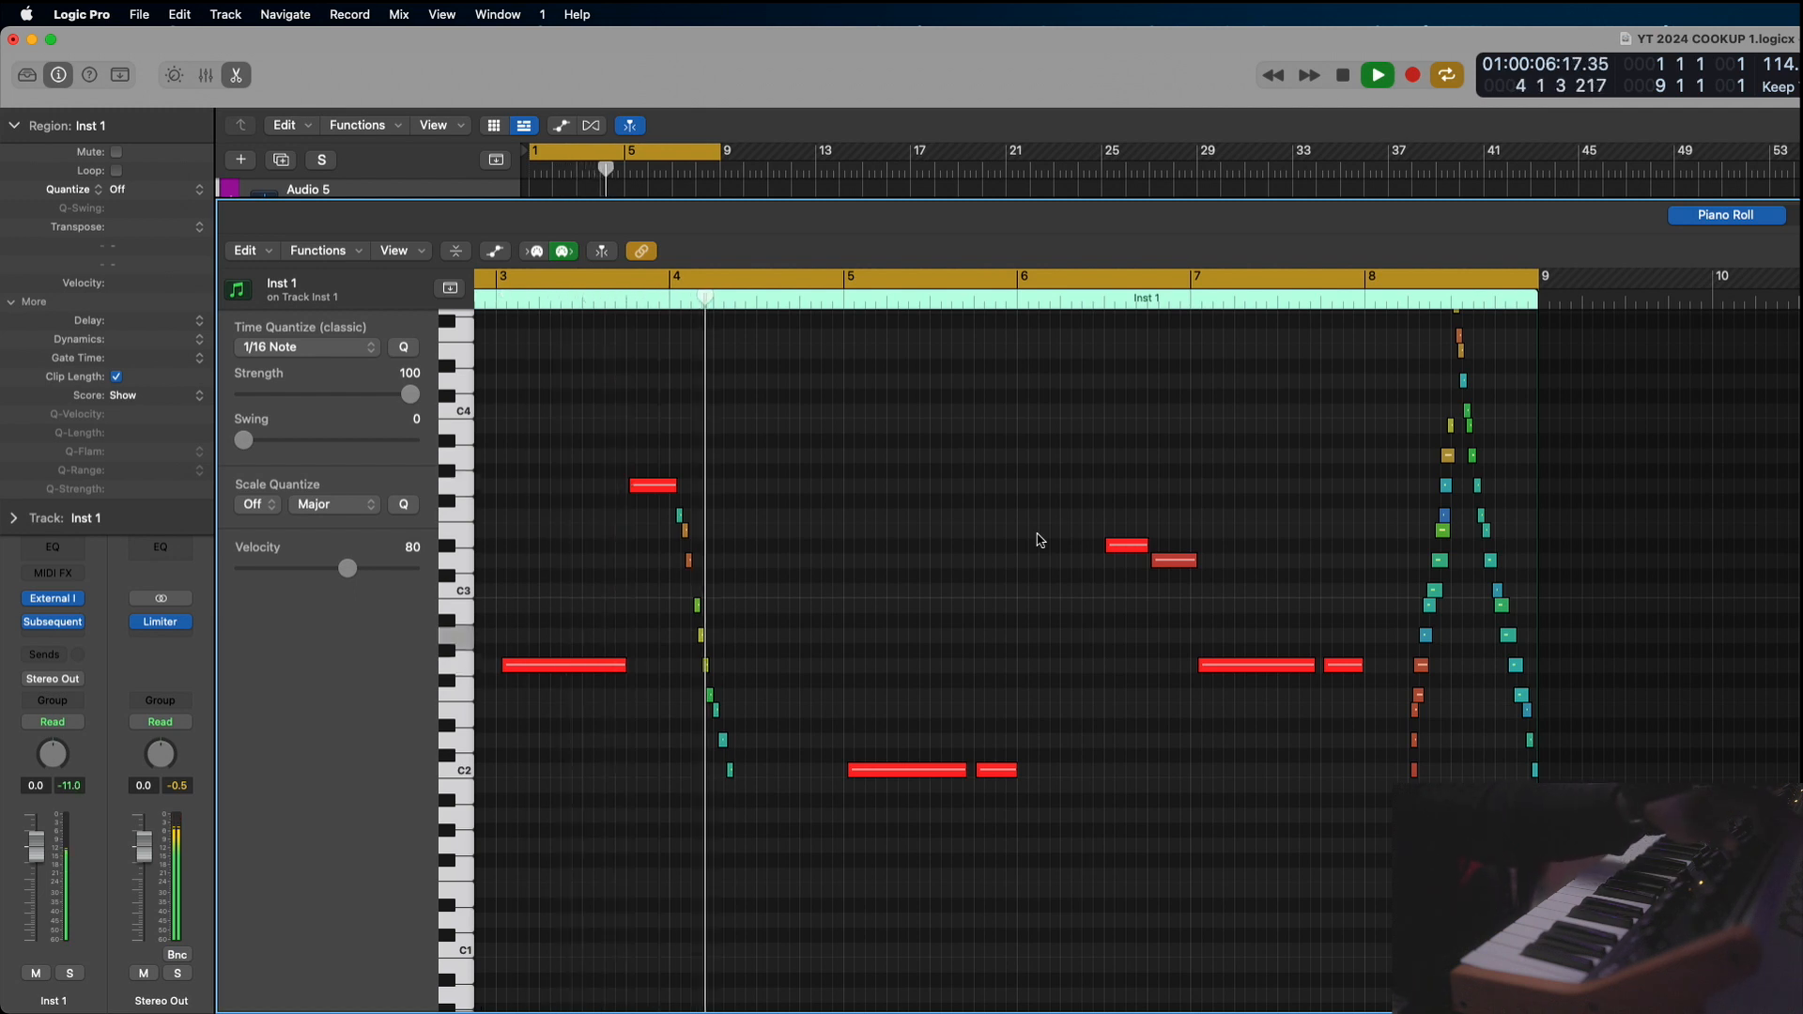
Solo the Inst 1 track, audition its bass part on its own, and turn the solo off again
key("space")
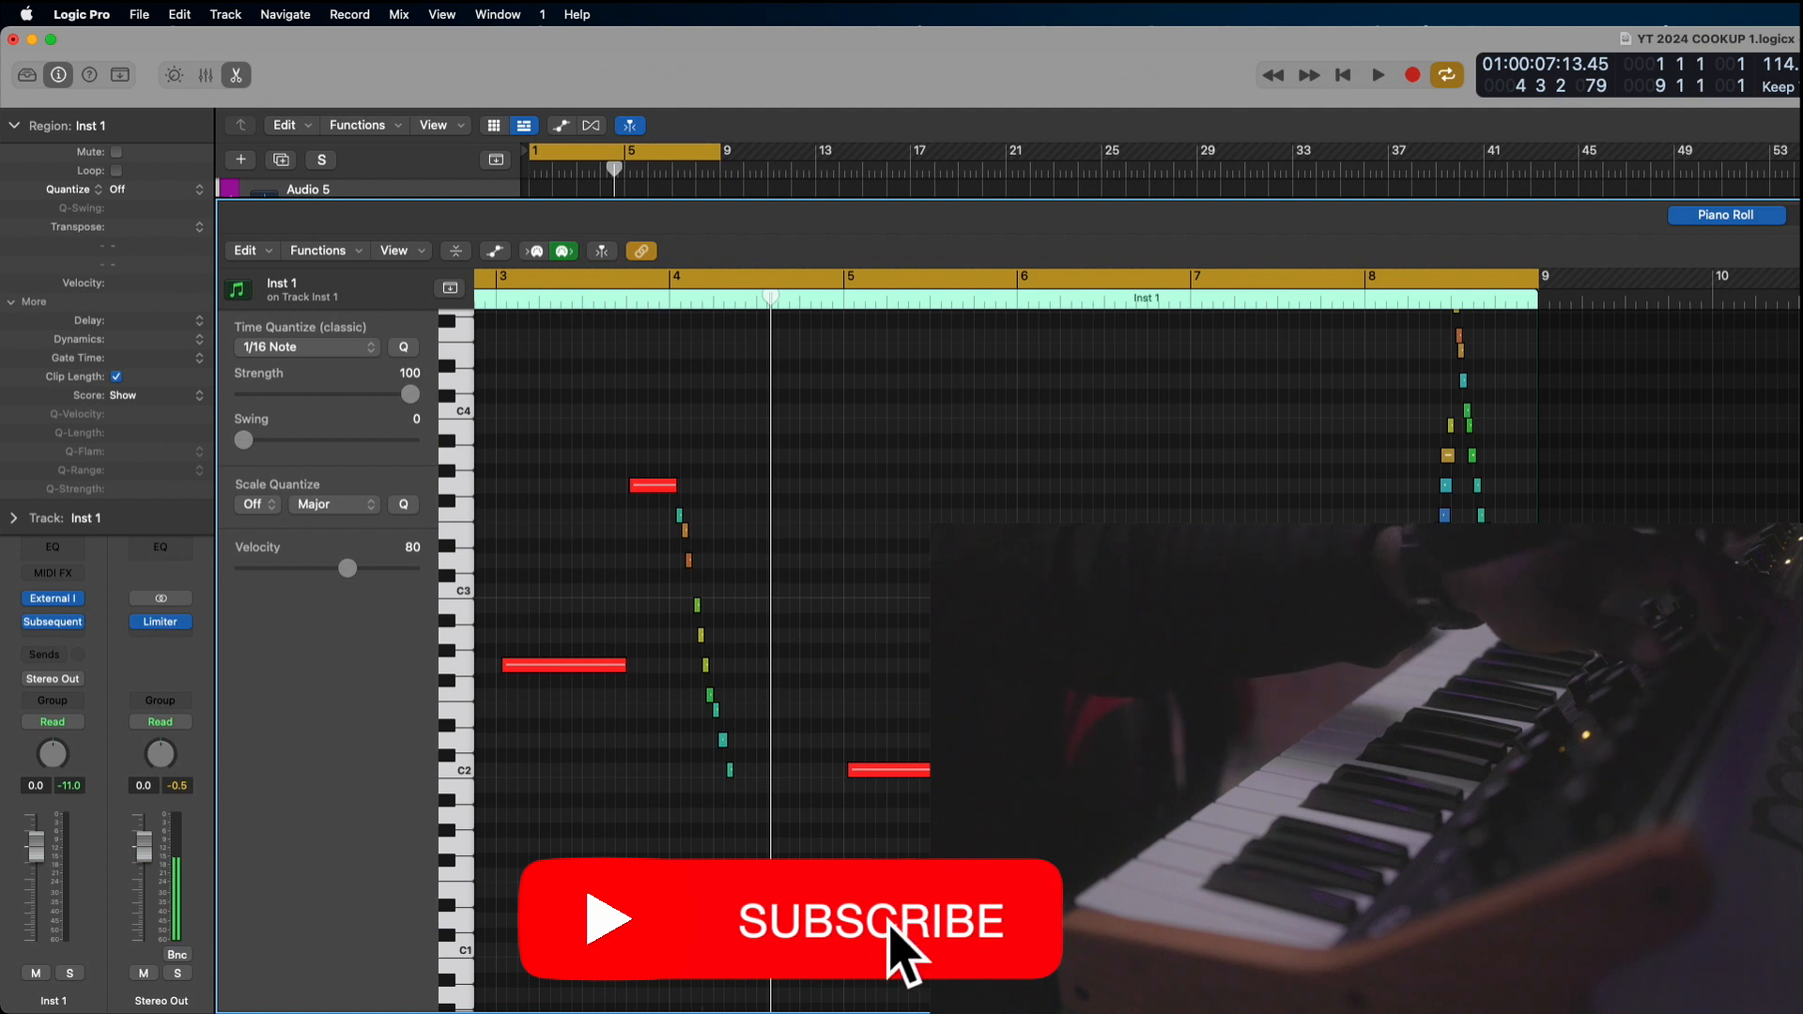
key("space")
key("space")
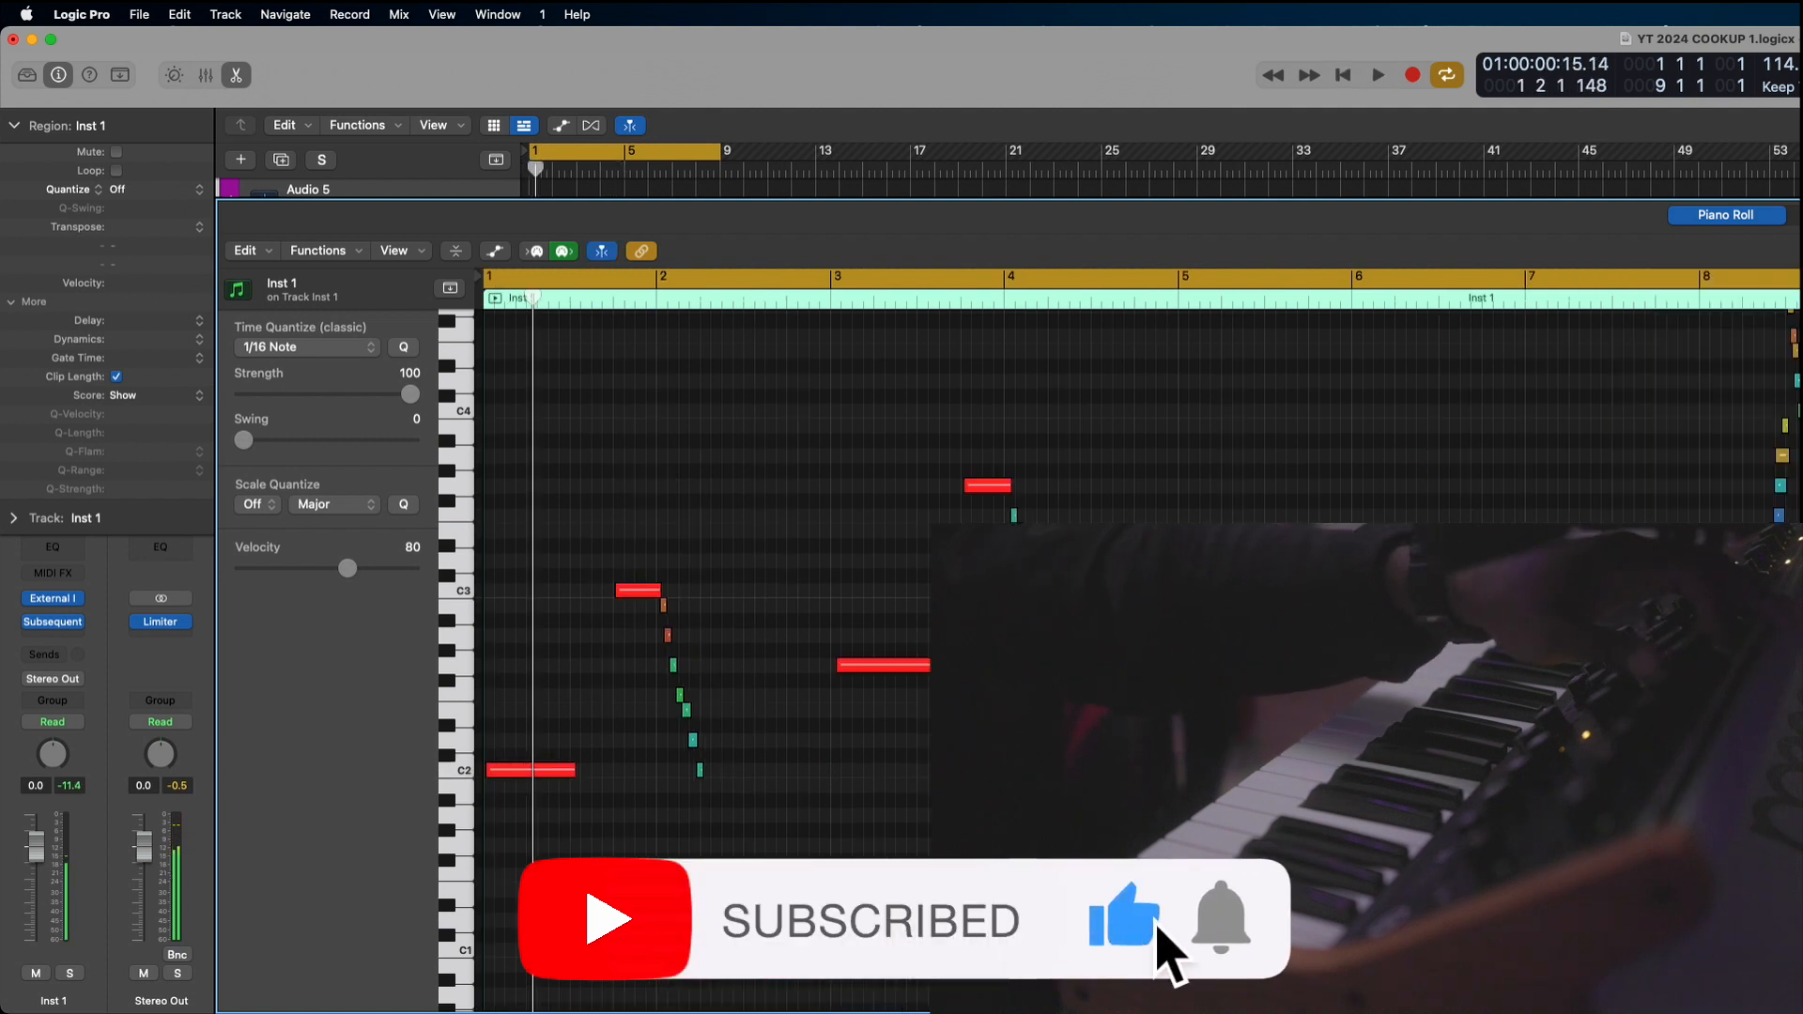
left_click(70, 973)
key("space")
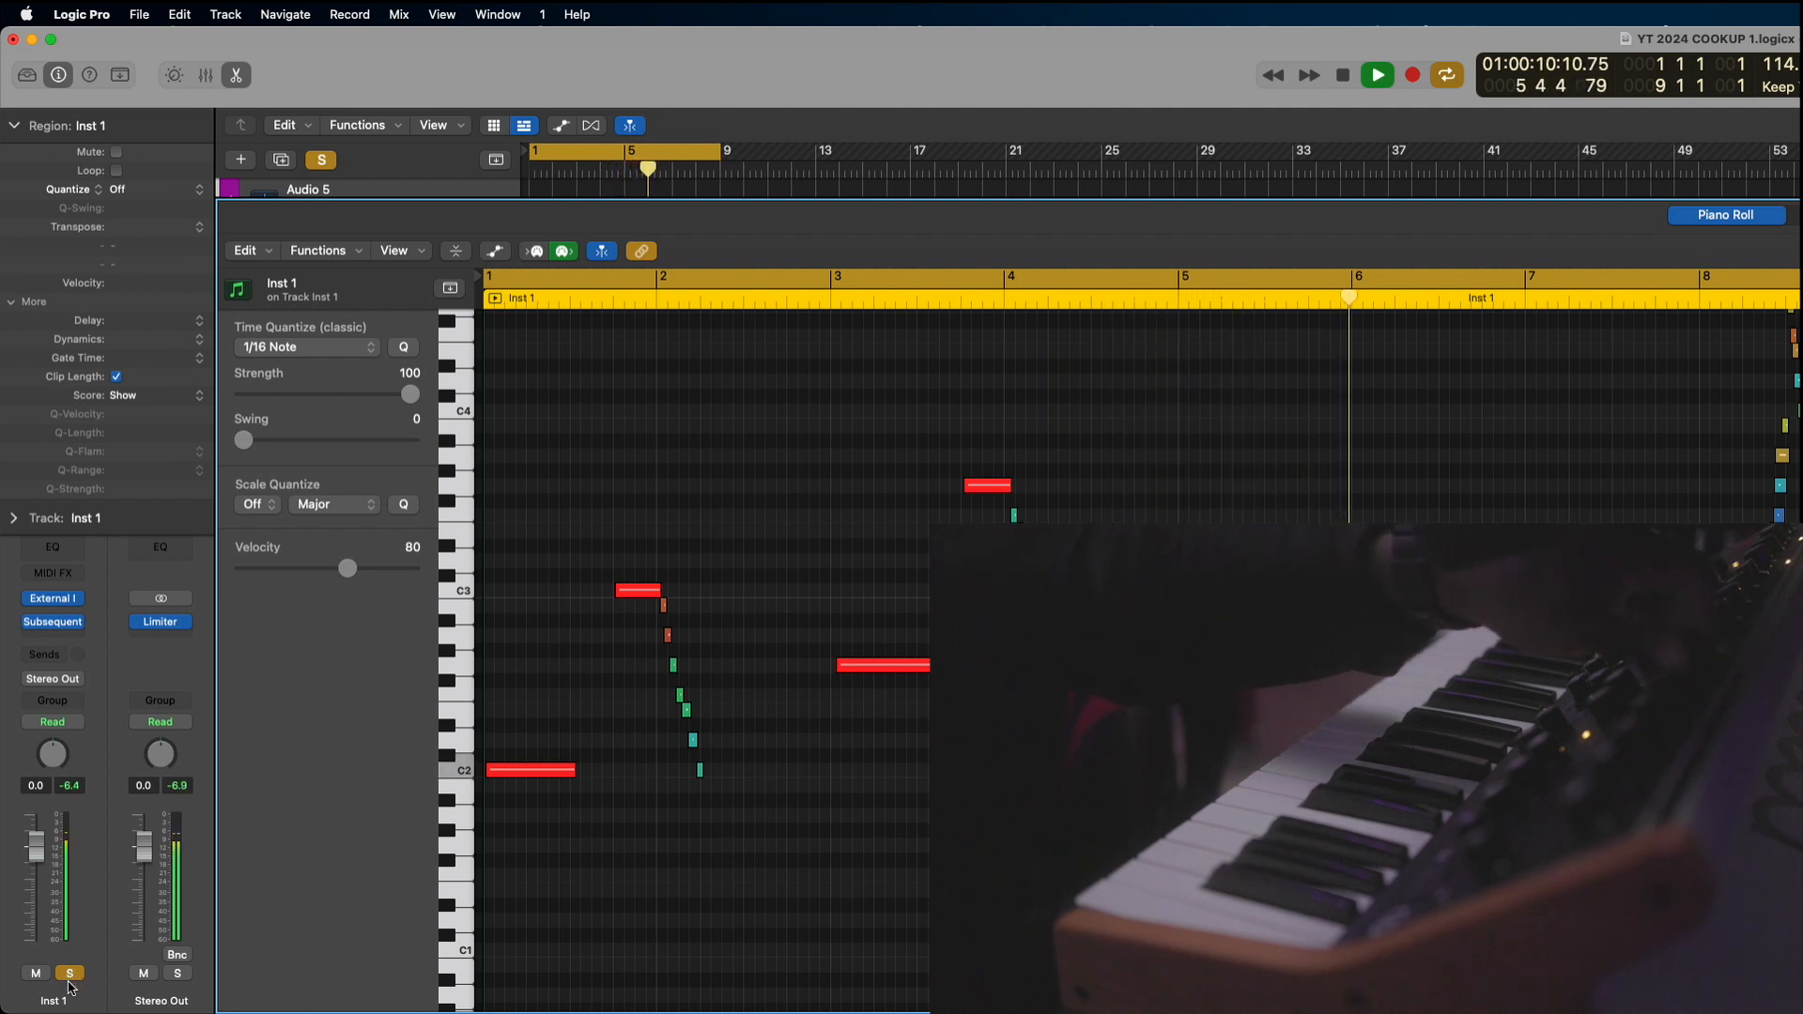
left_click(75, 975)
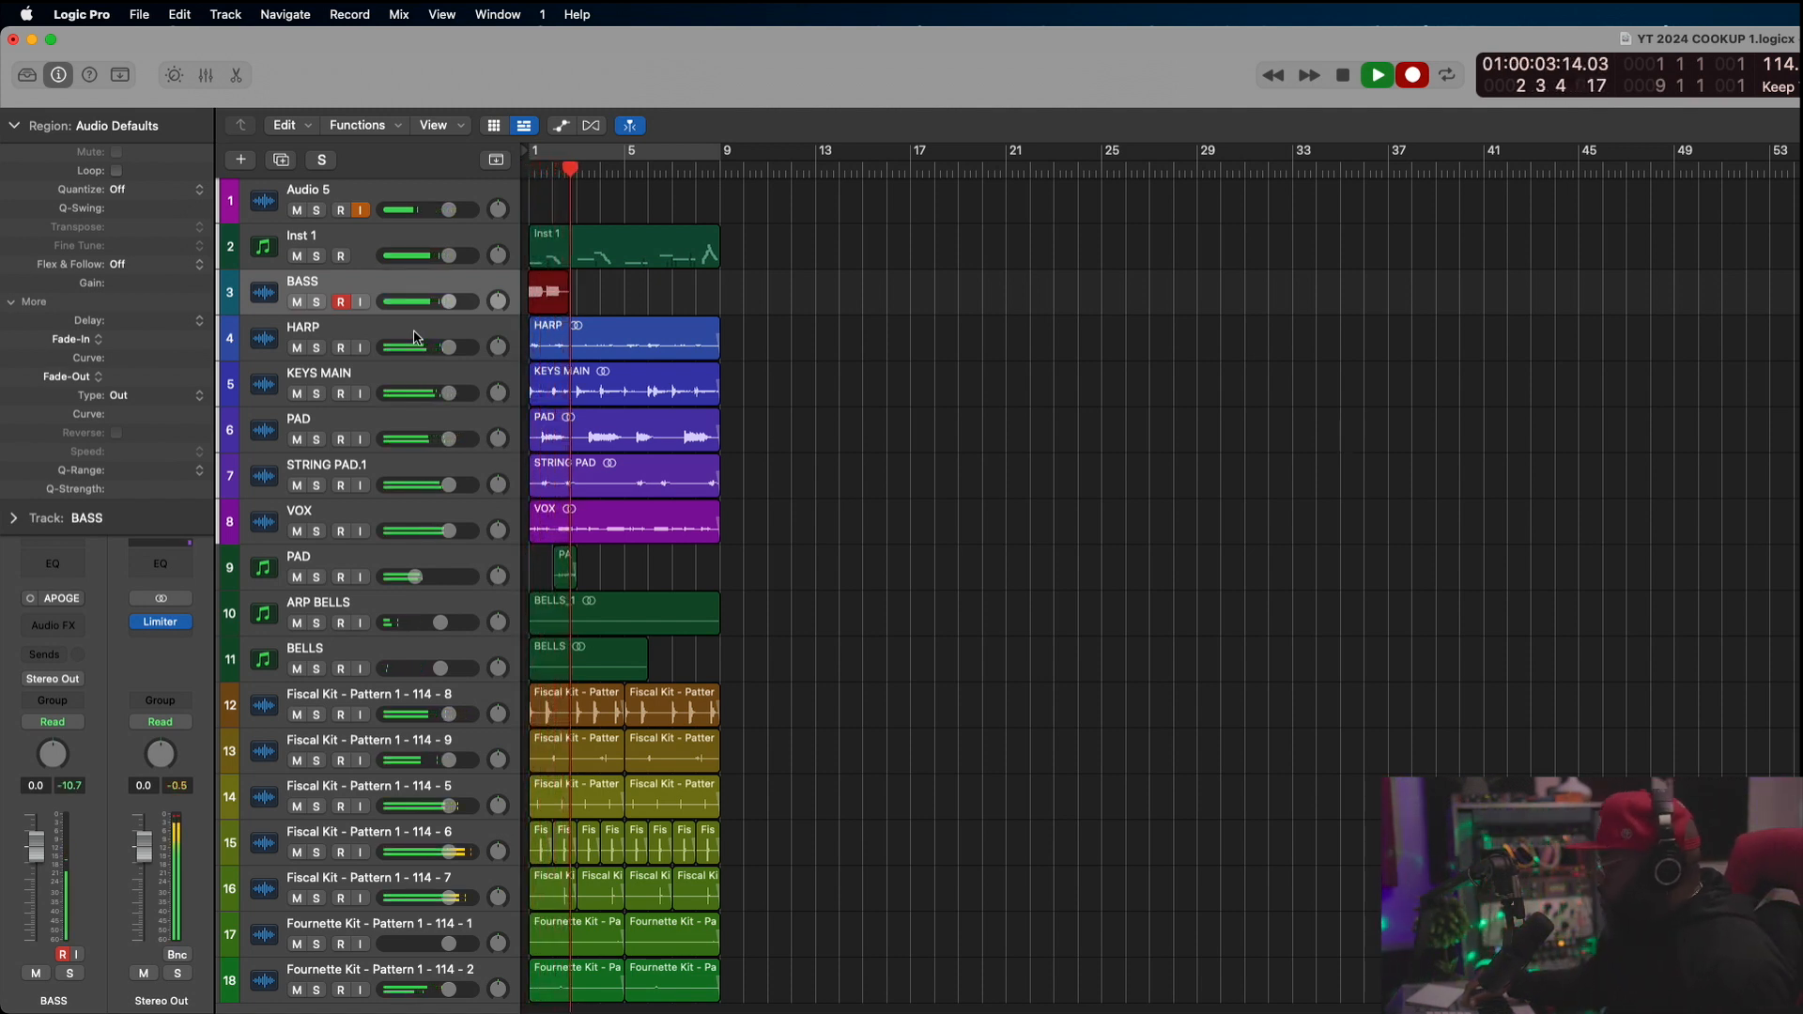
Magnify bars 1 to 8 and the track heights in the arrangement to monitor the take being recorded on the BASS track
key("super+Right")
key("super+Right")
key("super+Right")
key("super+Right")
key("super+Right")
key("super+Right")
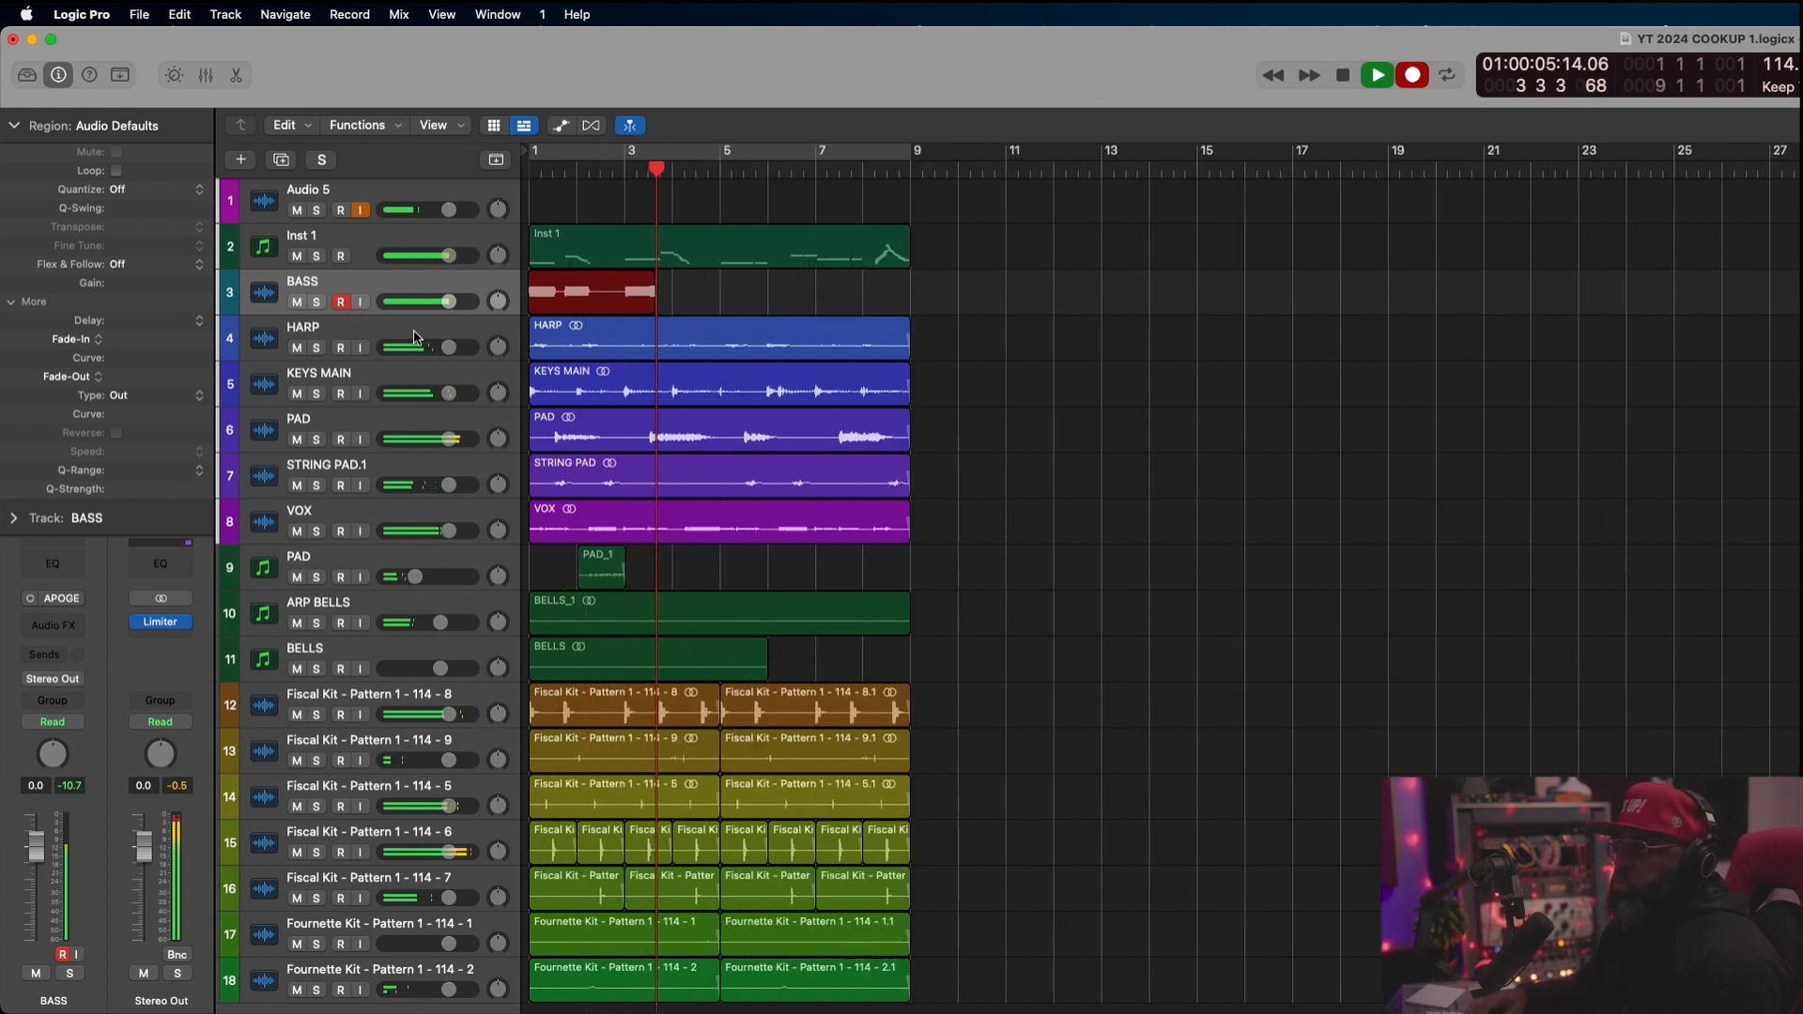
key("super+Down")
key("super+Down")
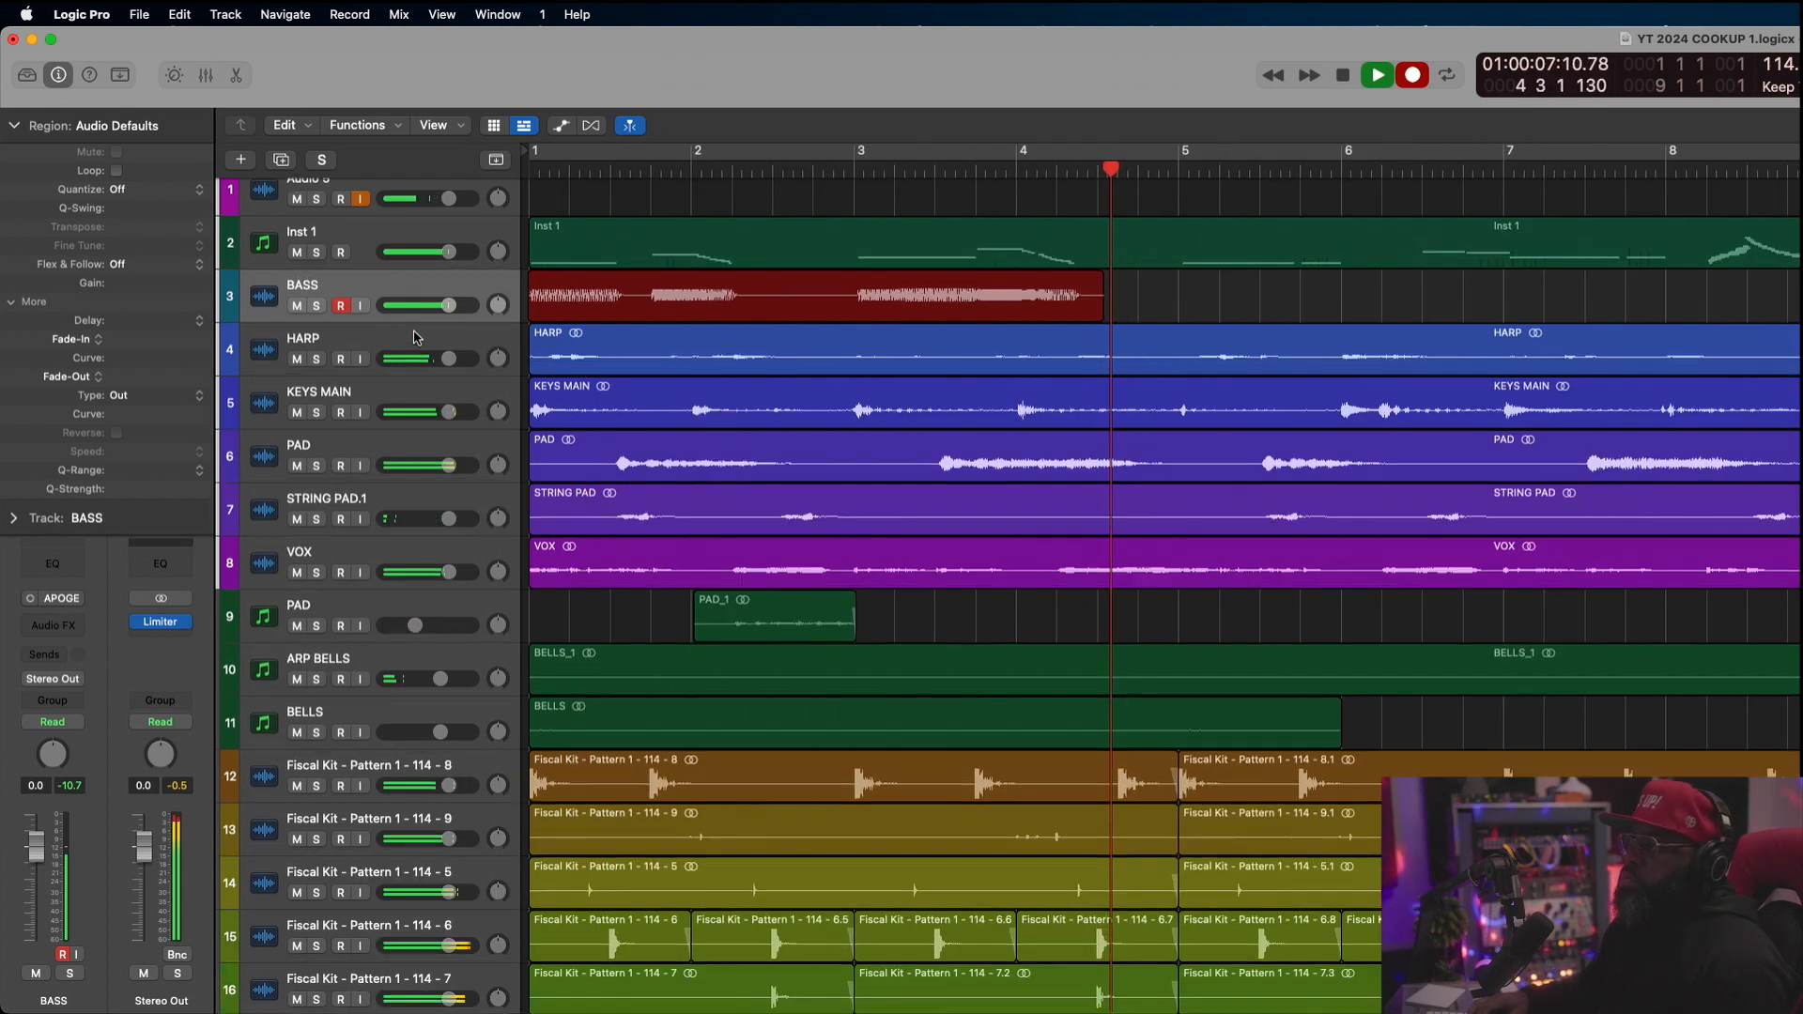
key("super+Left")
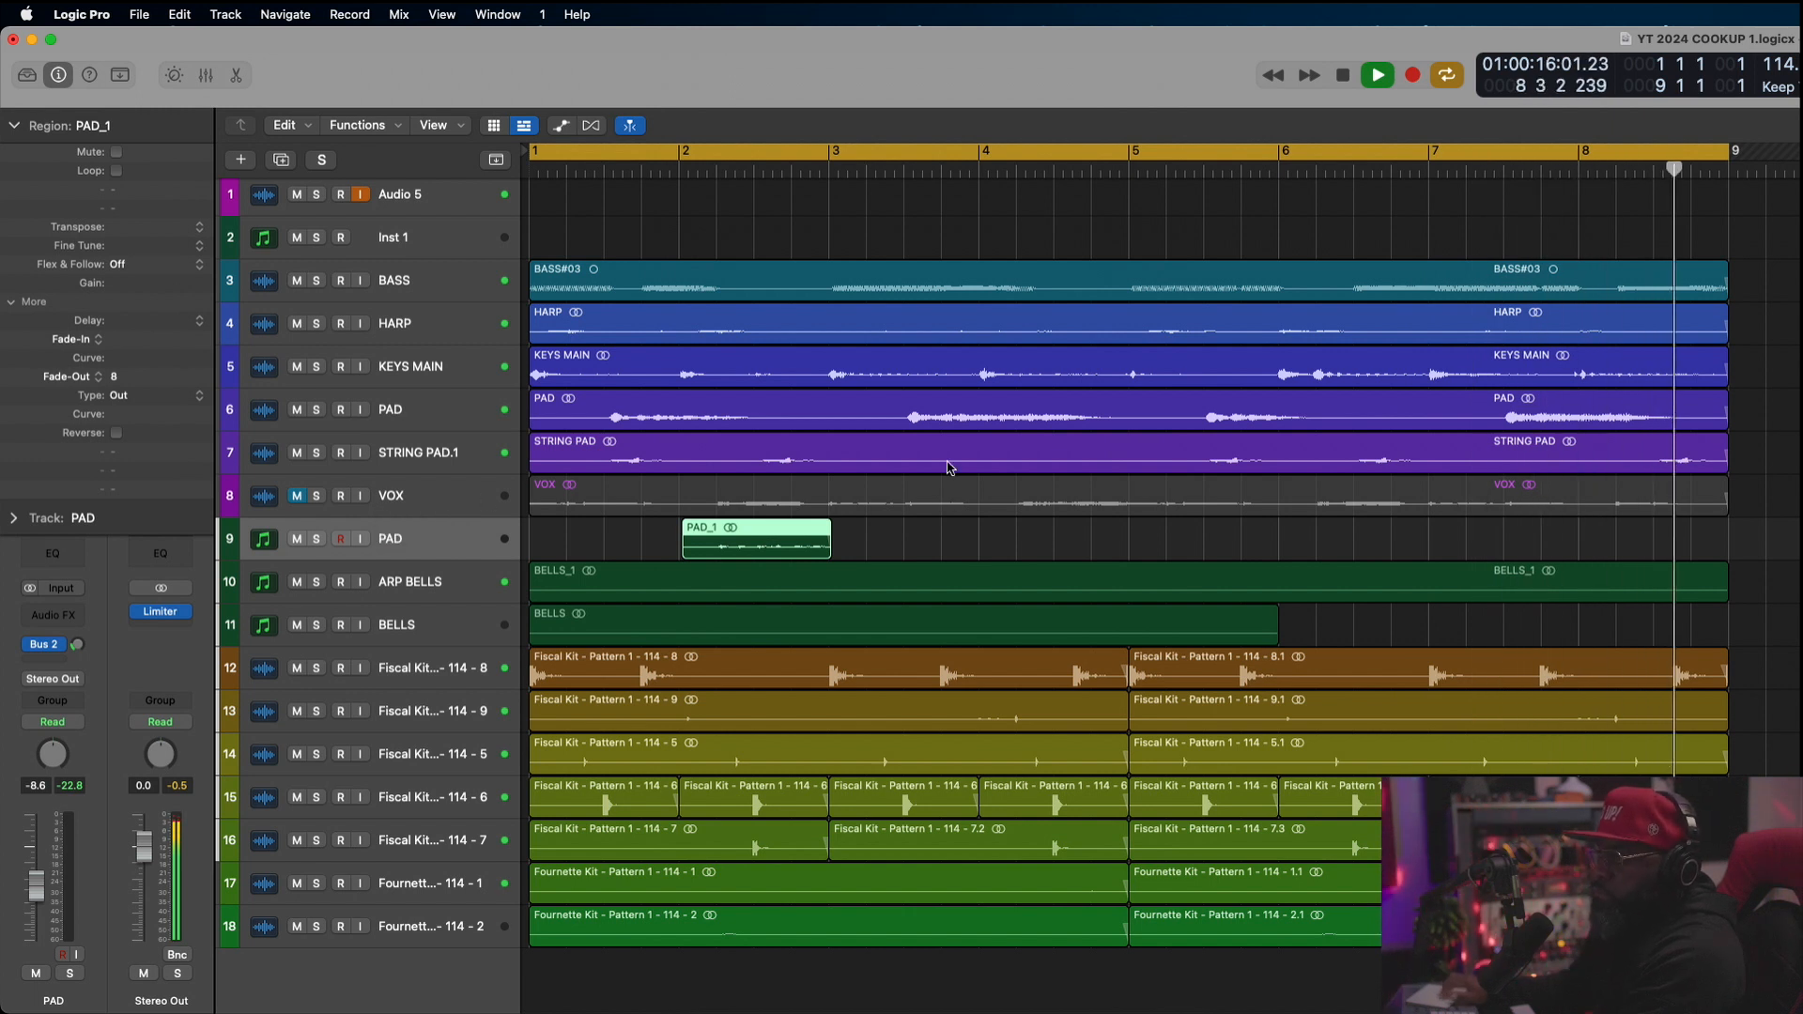
Show the full eight-bar arrangement with empty space up to about bar 19 while it plays back
key("super+Left")
key("super+Left")
key("super+Left")
key("super+Left")
key("super+Left")
key("super+Right")
key("super+Right")
key("super+Right")
key("super+Right")
key("super+Right")
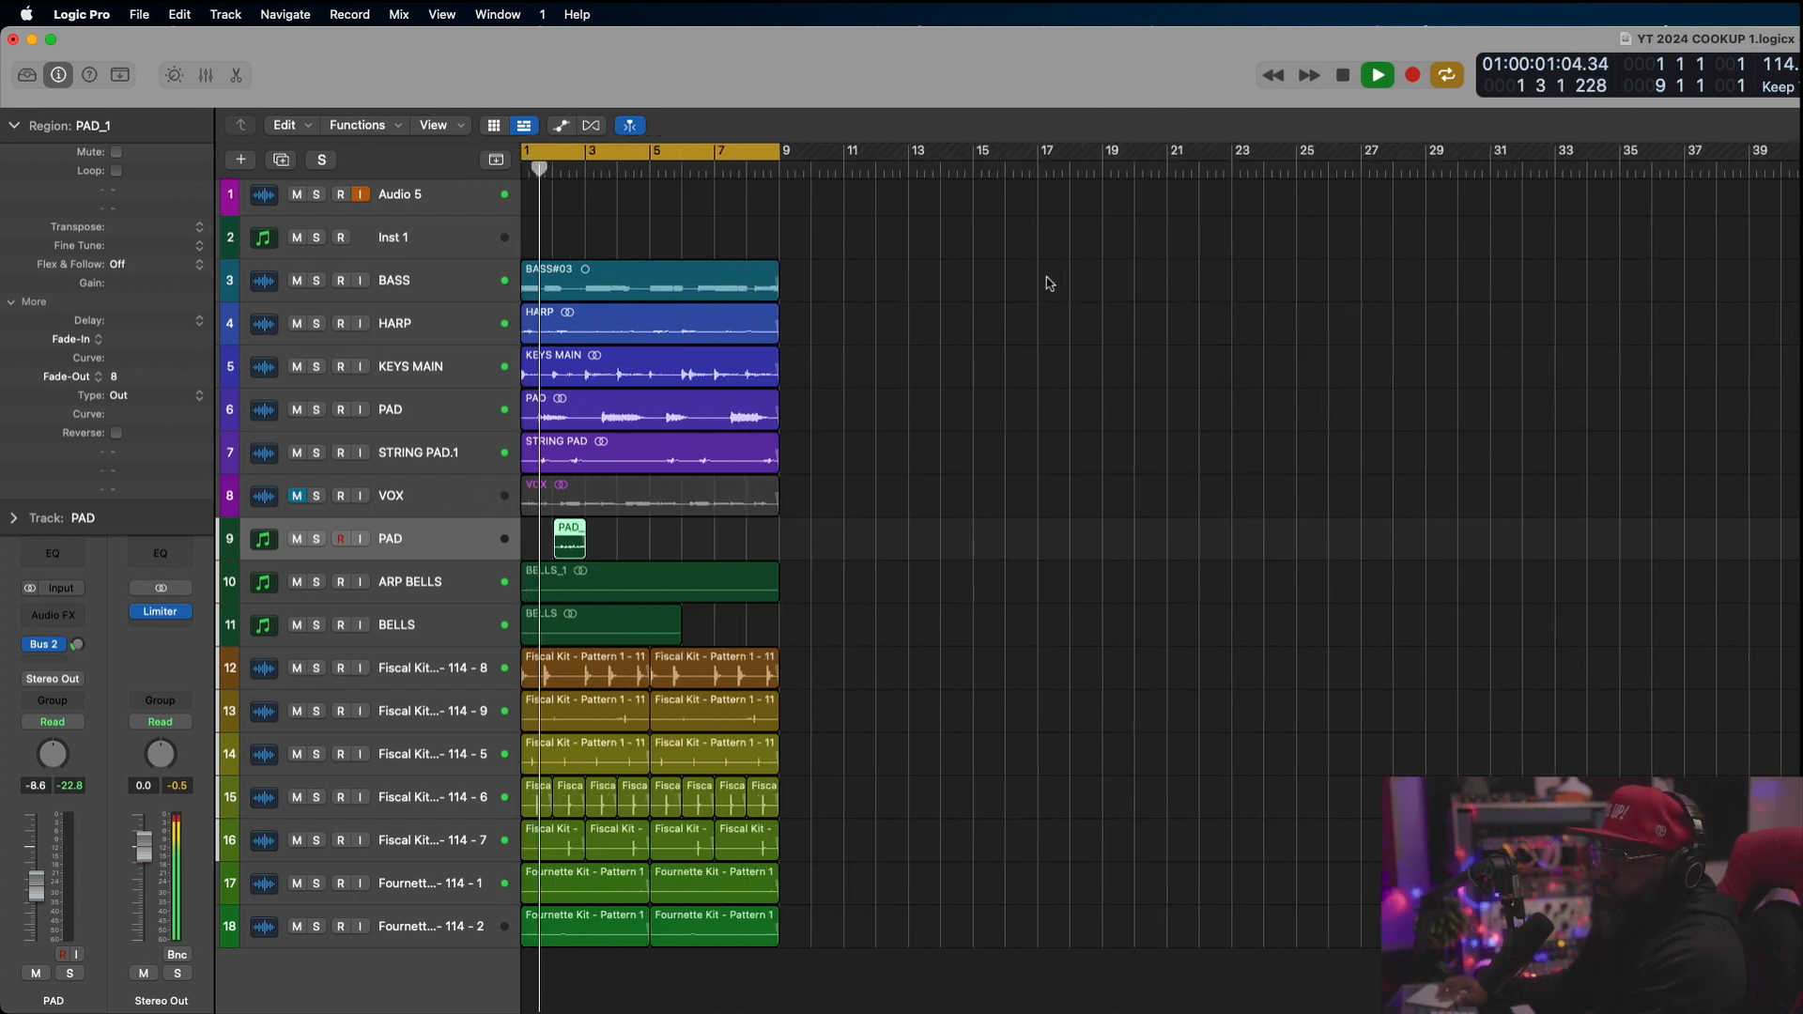
key("super+Left")
key("super+Left")
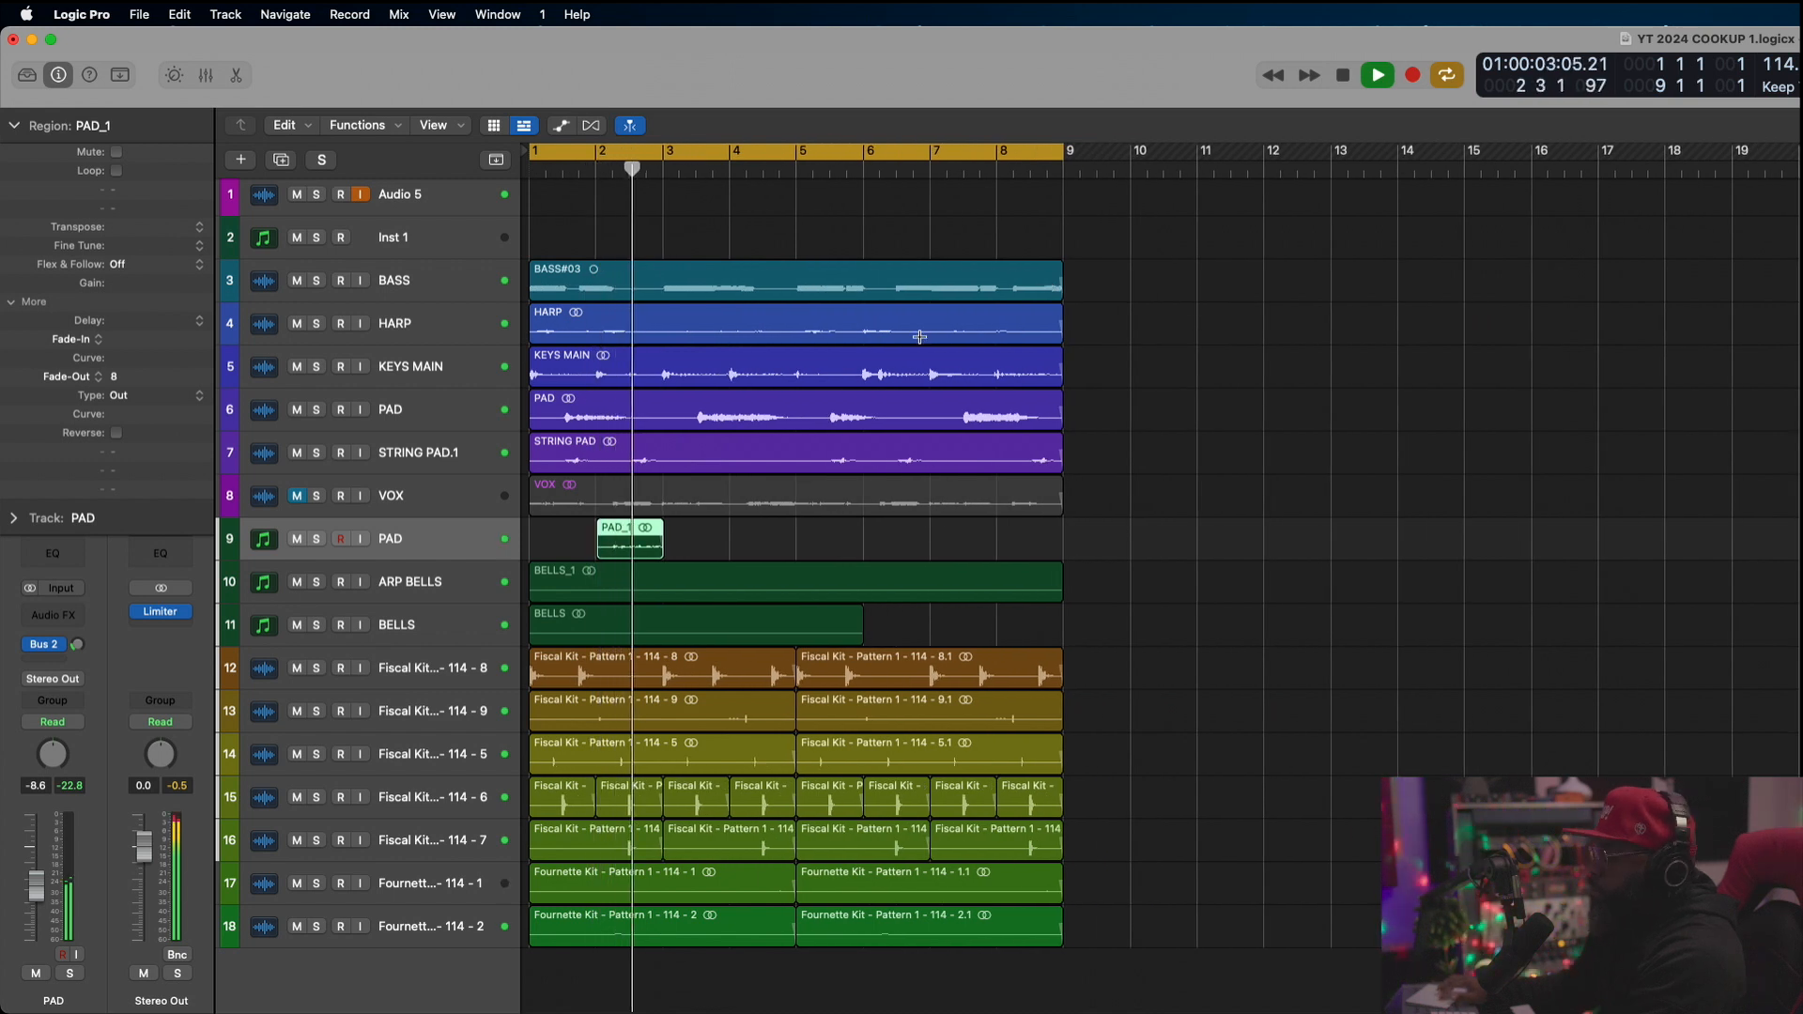